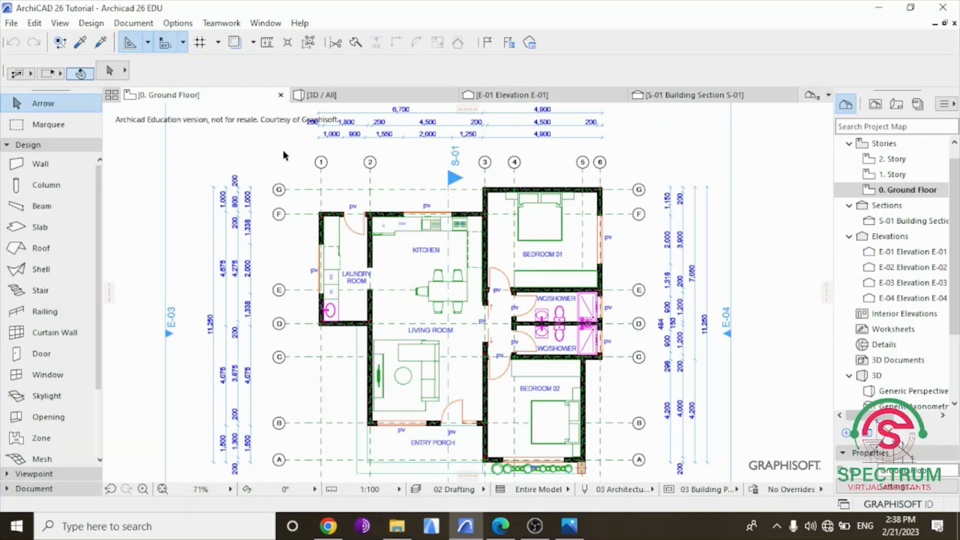
# Create a new project from Archicad 26 Template.tpl using the Architectural Basic Profile 26 work environment.
pyautogui.click(284, 151)
pyautogui.hotkey('ctrl', 'n')
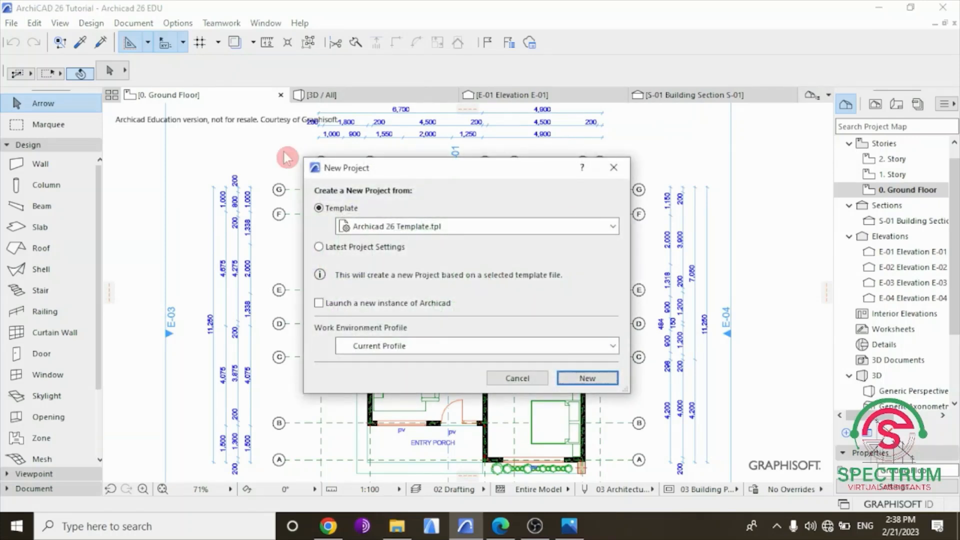
pyautogui.moveTo(420, 171); pyautogui.dragTo(414, 128)
pyautogui.moveTo(618, 345); pyautogui.dragTo(763, 439)
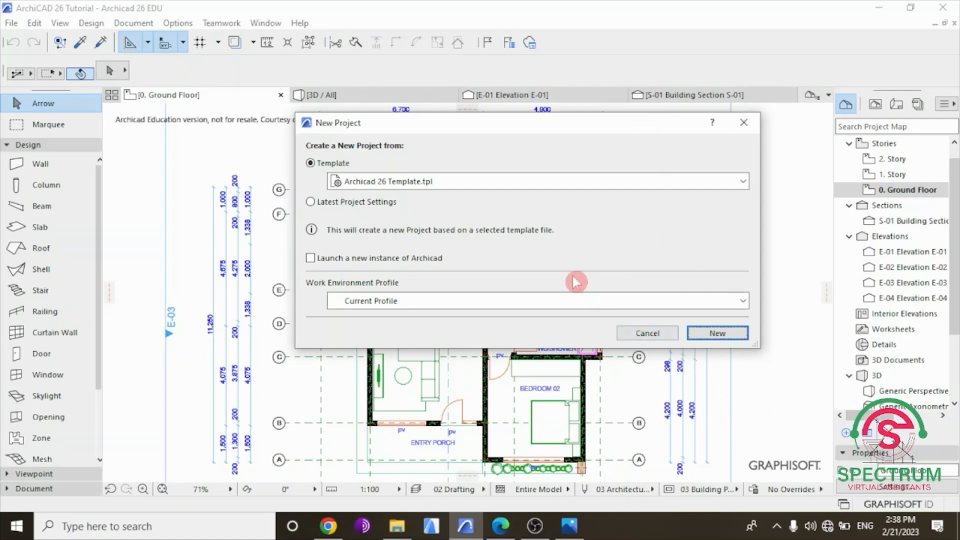
pyautogui.click(742, 183)
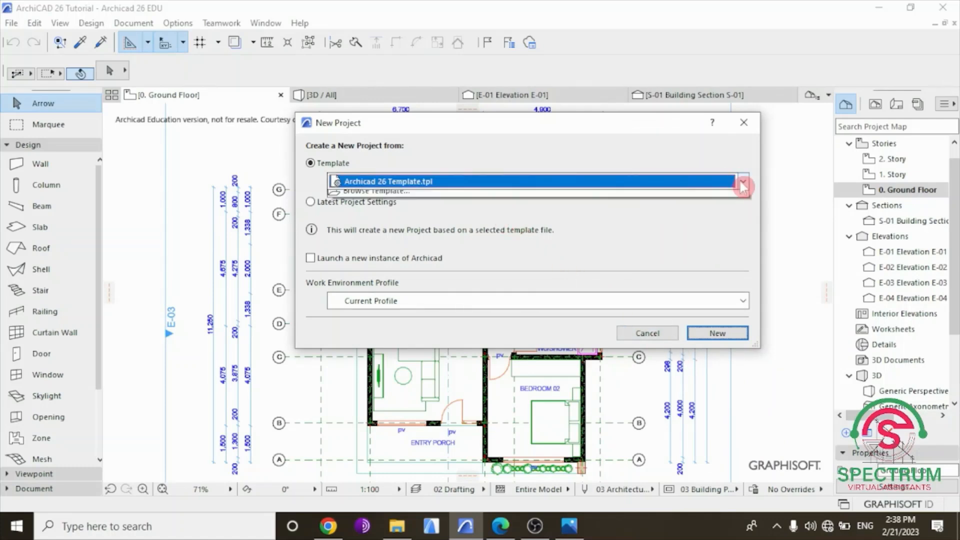
pyautogui.click(735, 199)
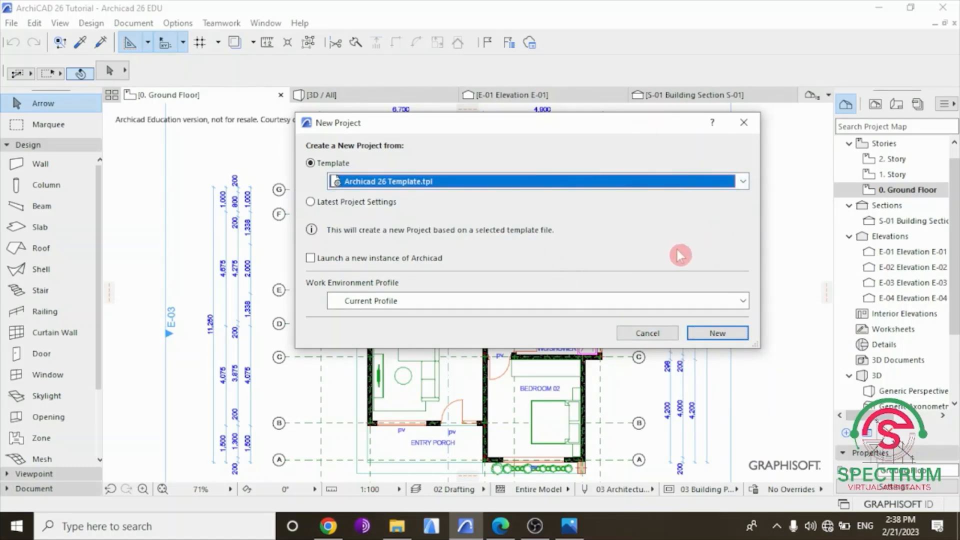
pyautogui.click(678, 307)
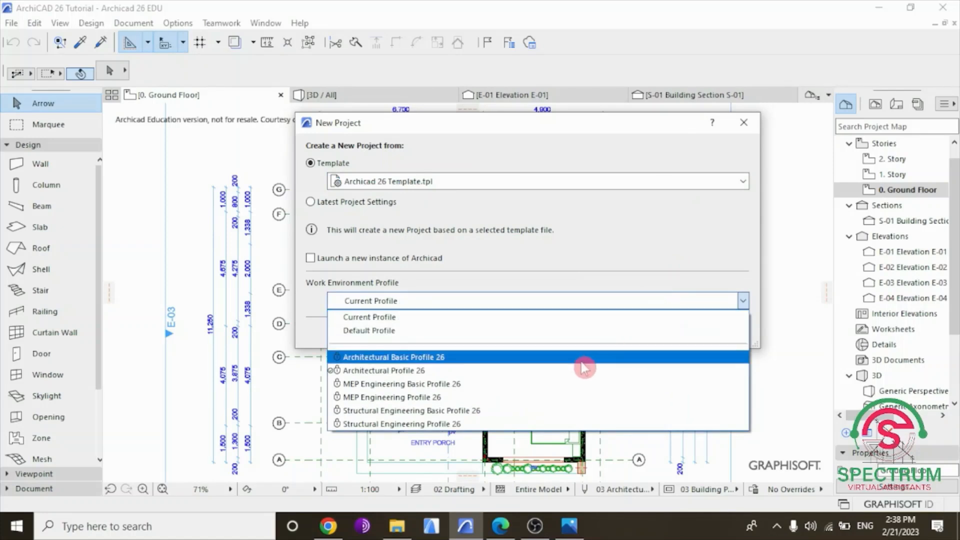
pyautogui.click(643, 366)
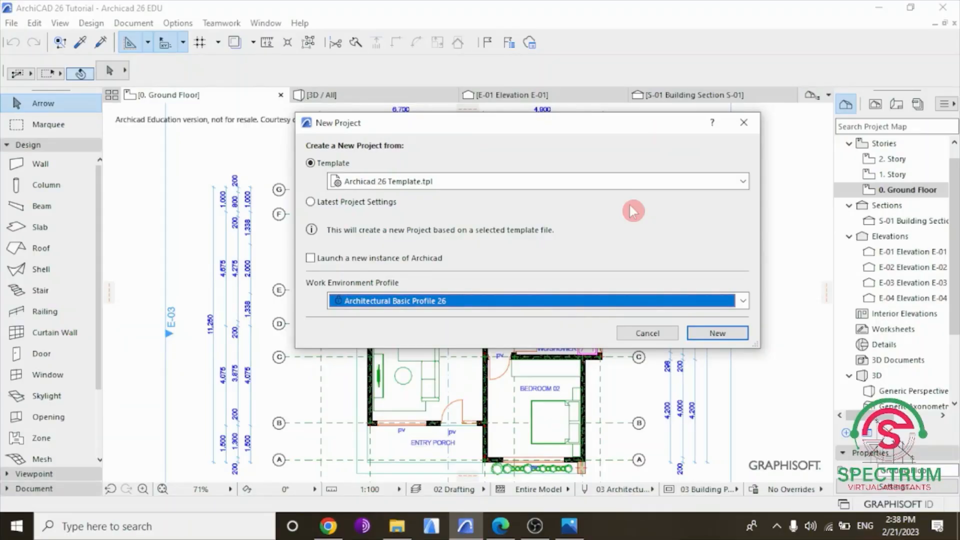
pyautogui.press('Return')
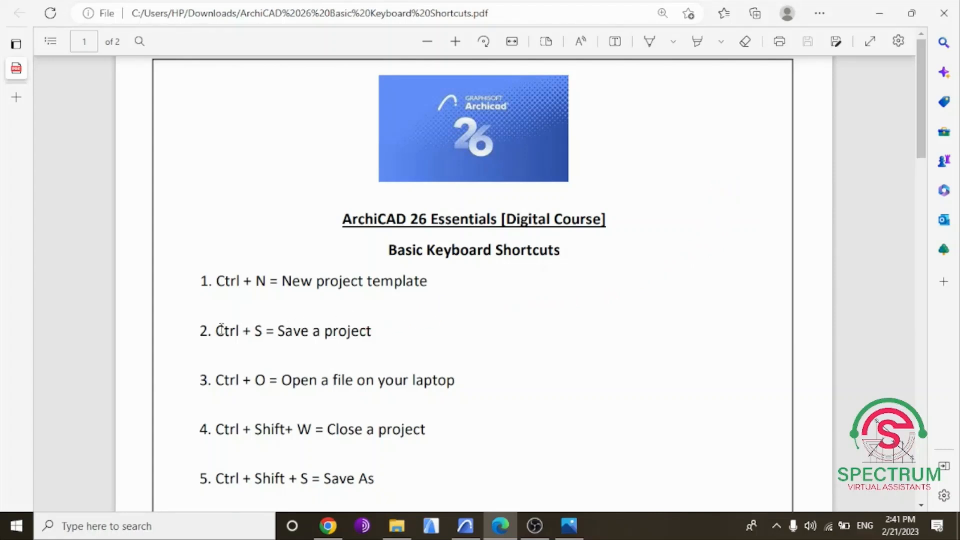
# Highlight the "Save a project" entry in the PDF list and switch back to Archicad.
pyautogui.doubleClick(240, 326)
pyautogui.moveTo(241, 325); pyautogui.dragTo(448, 336)
pyautogui.click(458, 334)
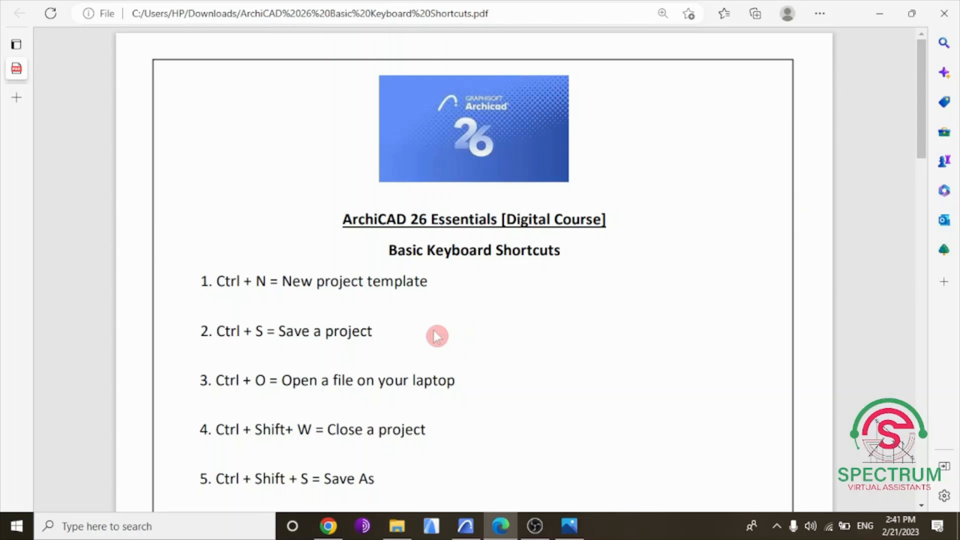
pyautogui.click(467, 525)
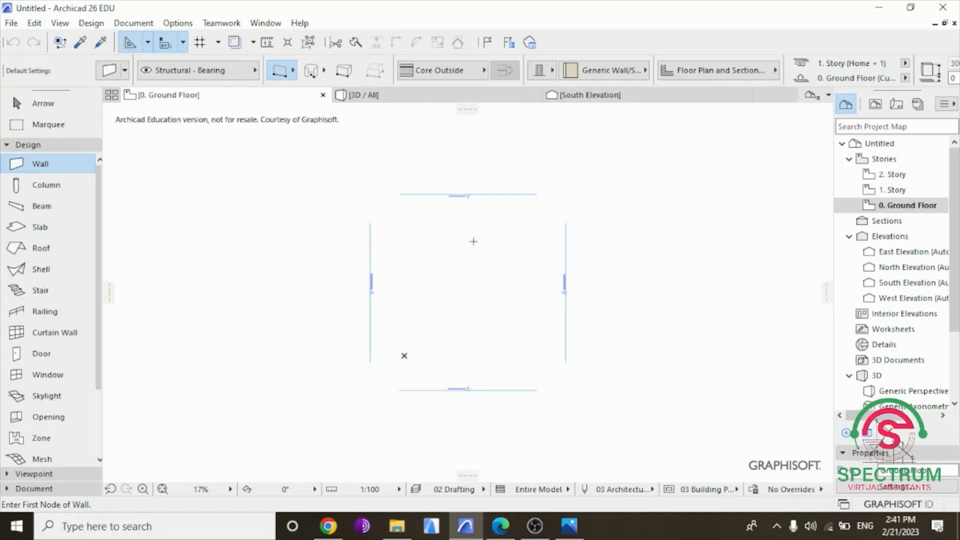
# Save the new project in the ARCHICAD 26 PROJECT folder as "ArchiCAD 26 Keyboard Shortcuts 2023".
pyautogui.hotkey('ctrl', '7')
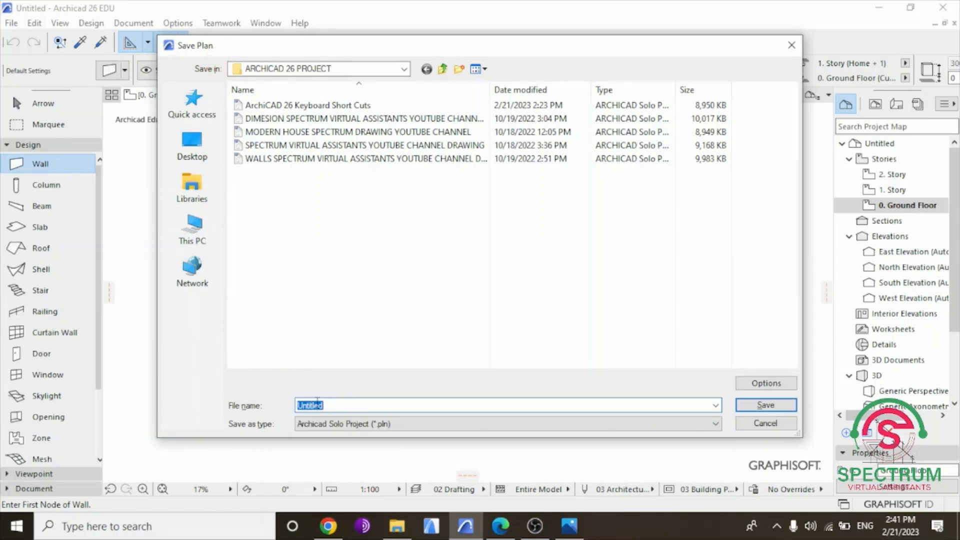
pyautogui.write('Arch')
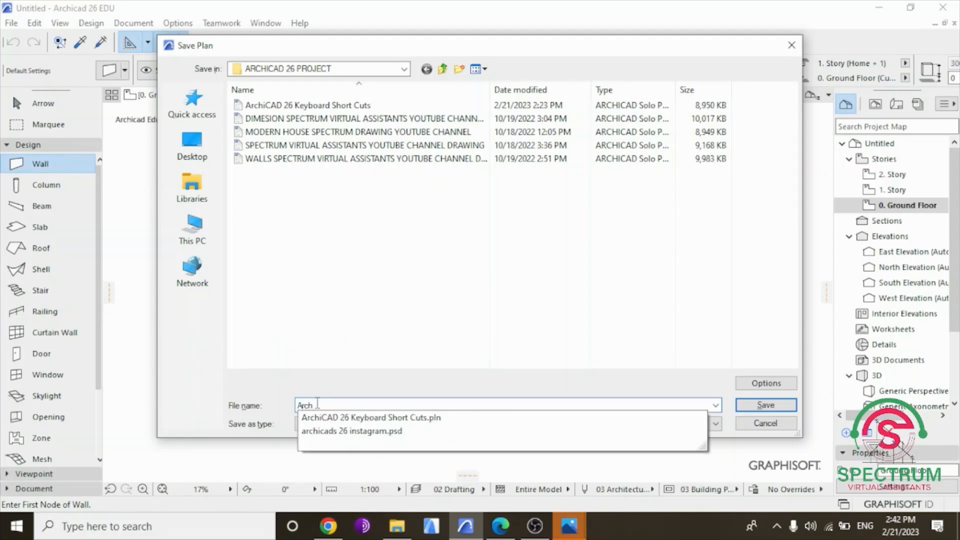
pyautogui.write('iCAD 26')
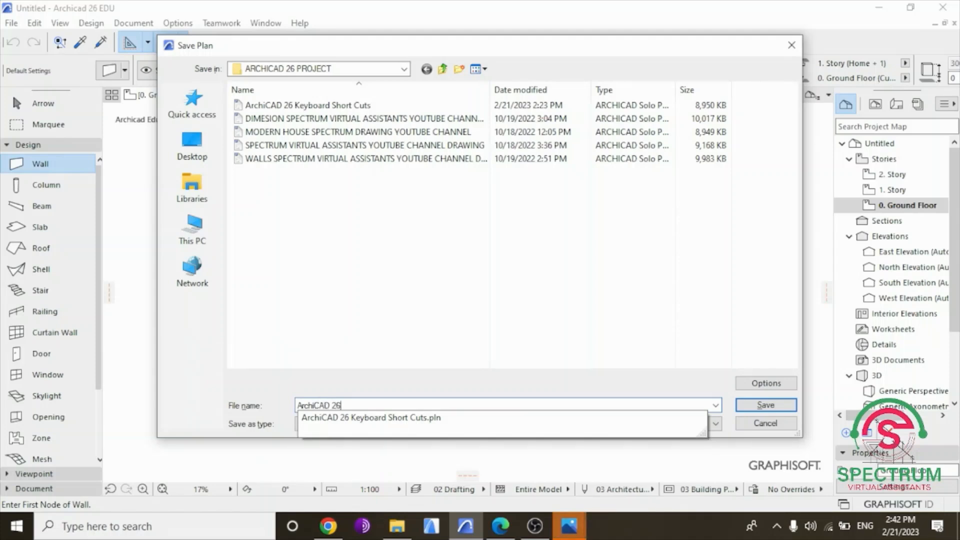
pyautogui.write(' Keyboard Shortcur')
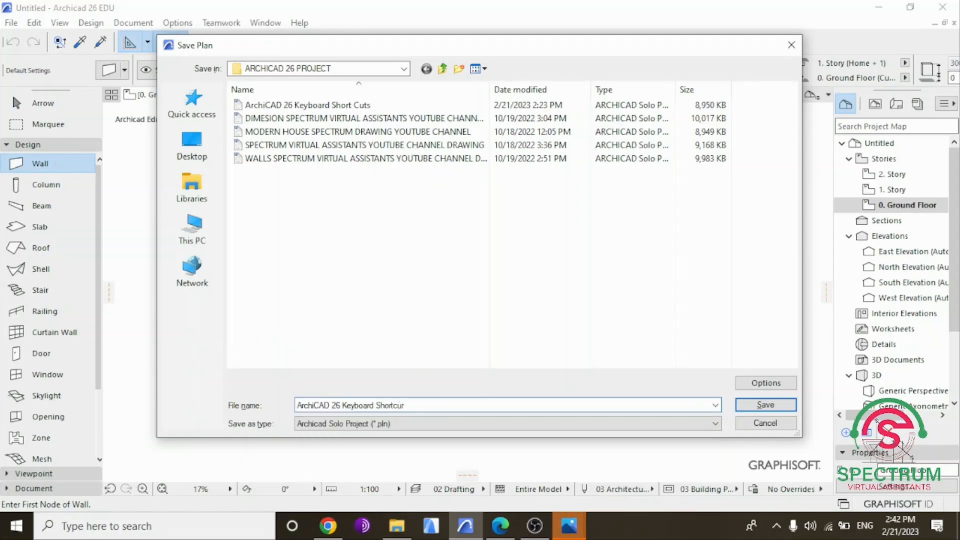
pyautogui.press('BackSpace')
pyautogui.write('ts 2023')
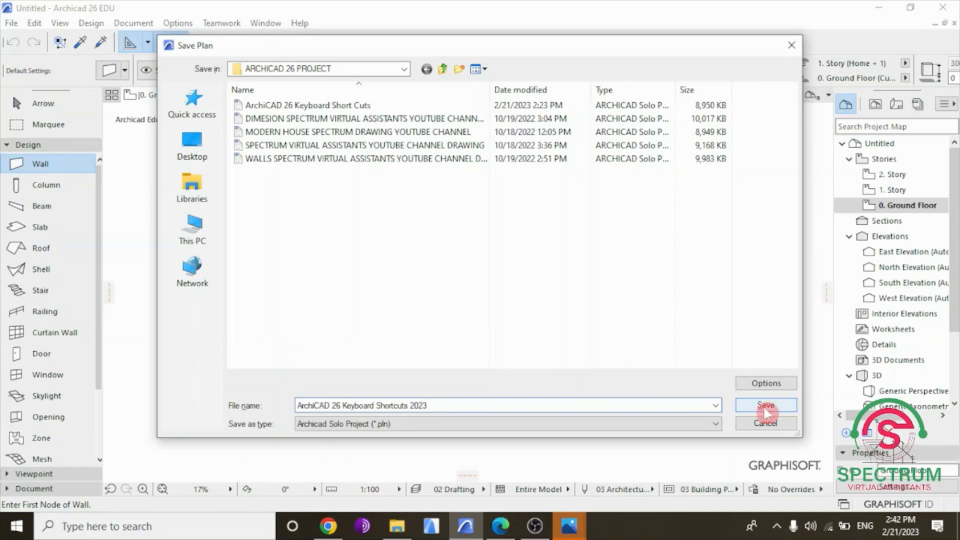
pyautogui.press('Return')
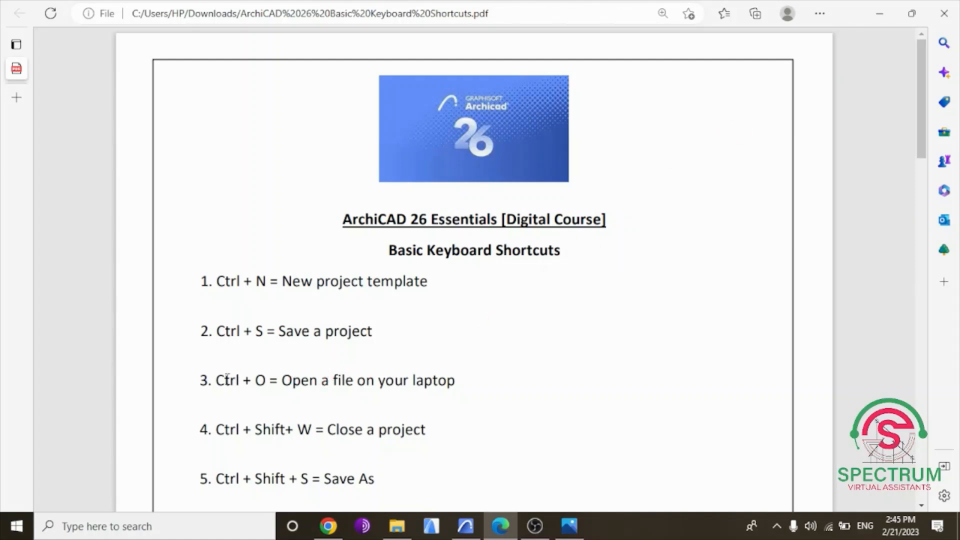
# Switch from the PDF list to Archicad and open the project file "ArchiCAD 26 Keyboard Shortcuts 2023".
pyautogui.click(472, 385)
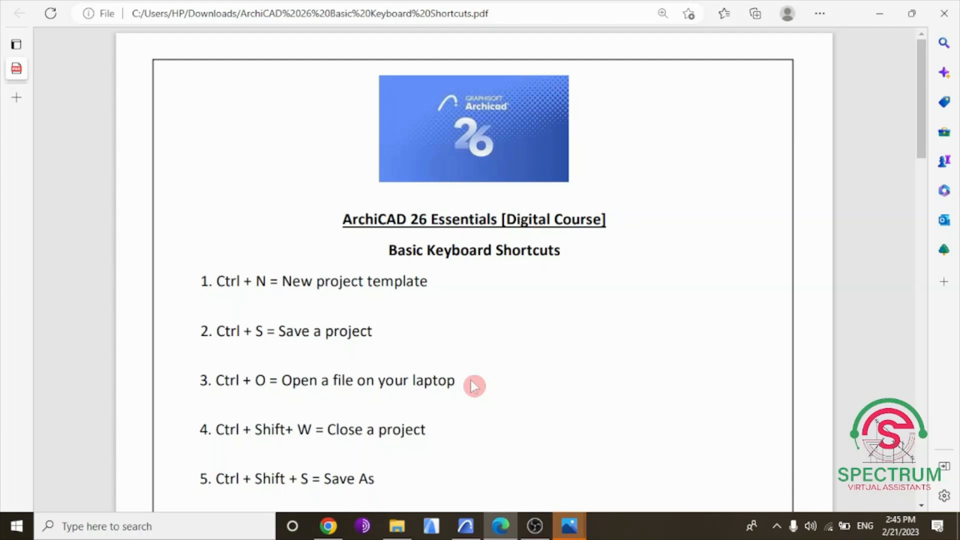
pyautogui.click(462, 530)
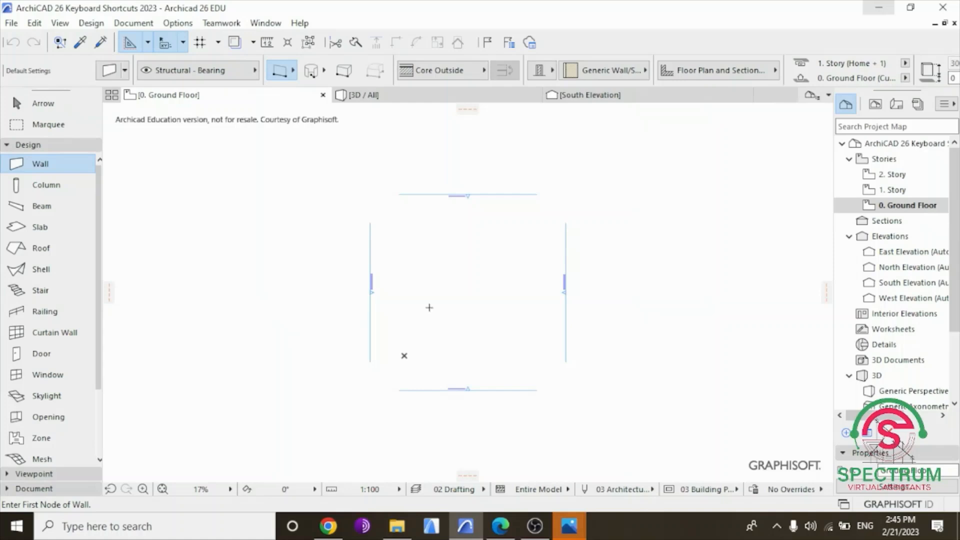
pyautogui.hotkey('ctrl', 'o')
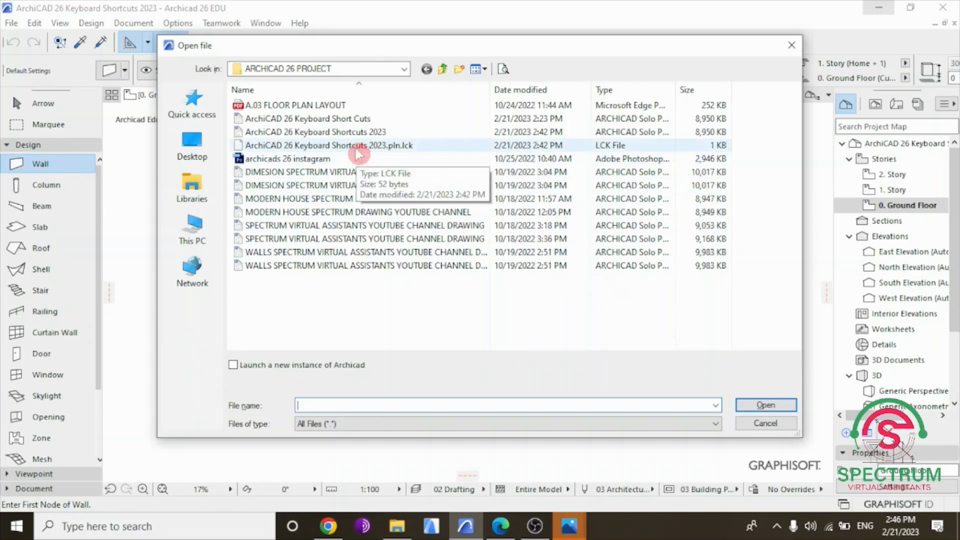
pyautogui.click(359, 135)
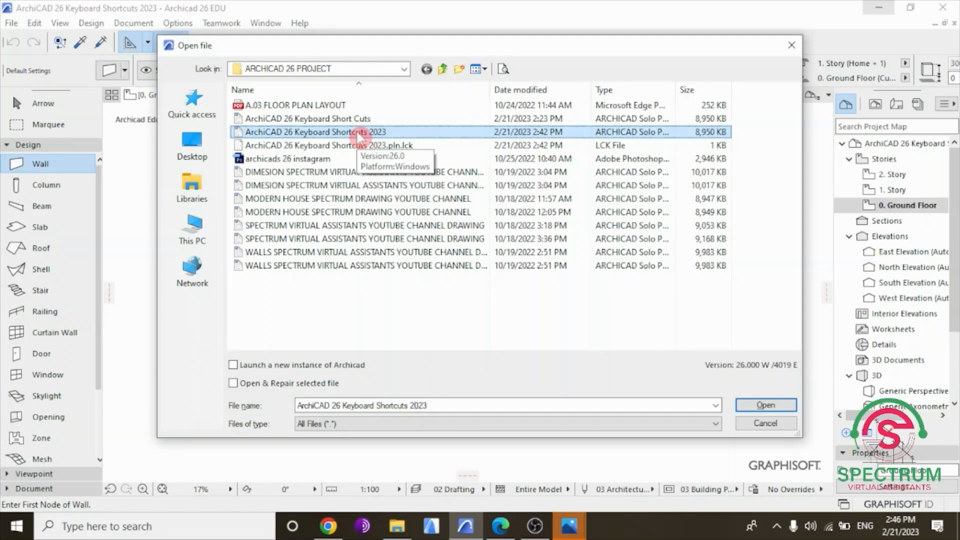
pyautogui.press('Return')
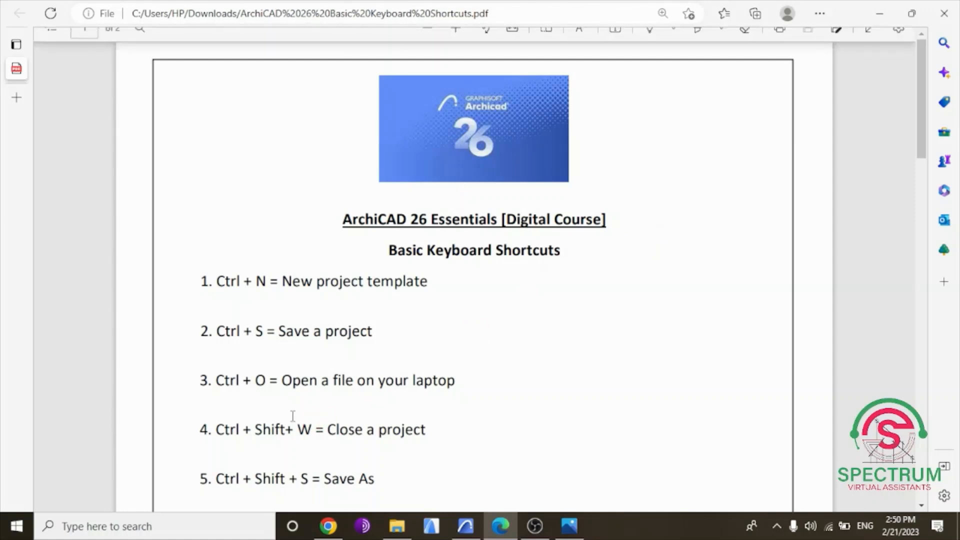
# Highlight the "Close a project" entry in the PDF list and return to Archicad to close the current project.
pyautogui.moveTo(217, 429); pyautogui.dragTo(430, 431)
pyautogui.click(430, 431)
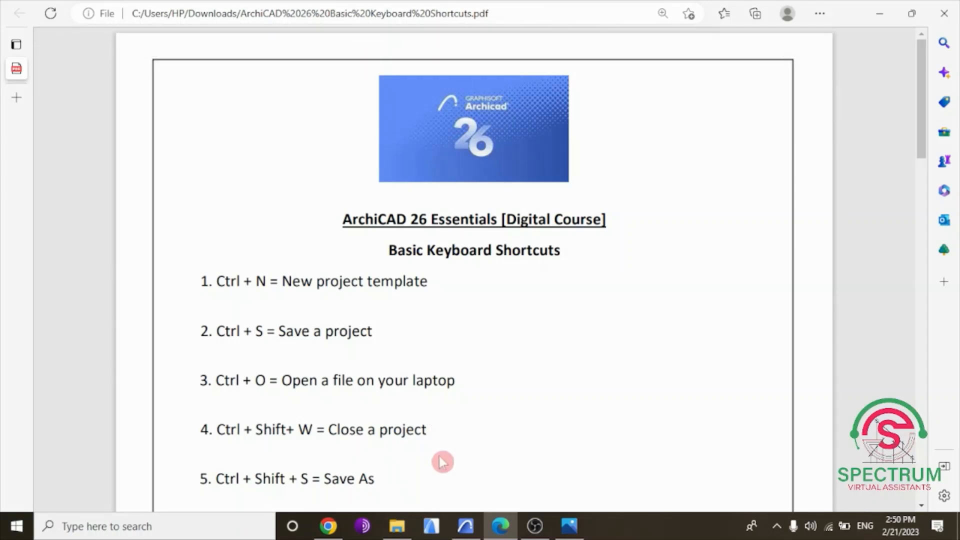
pyautogui.click(465, 526)
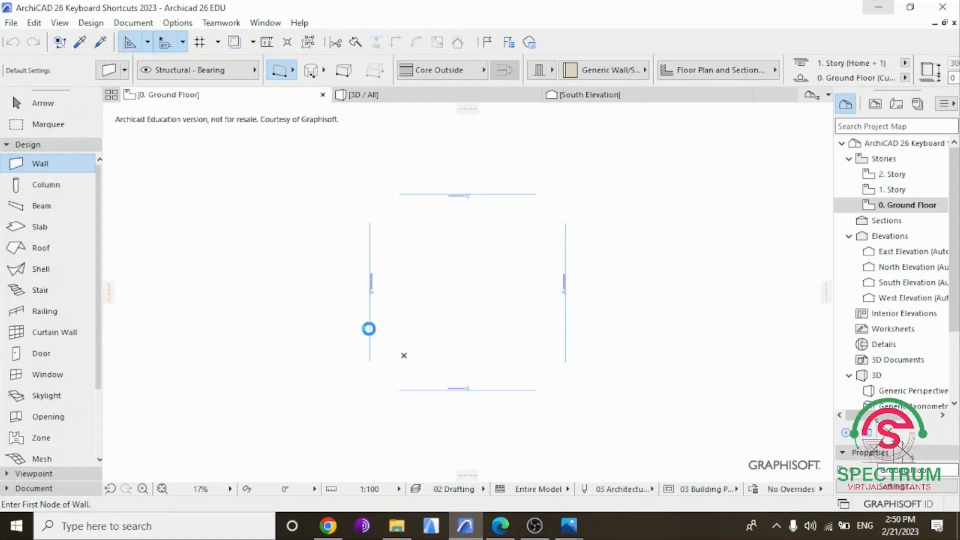
pyautogui.scroll(2, 444, 334)
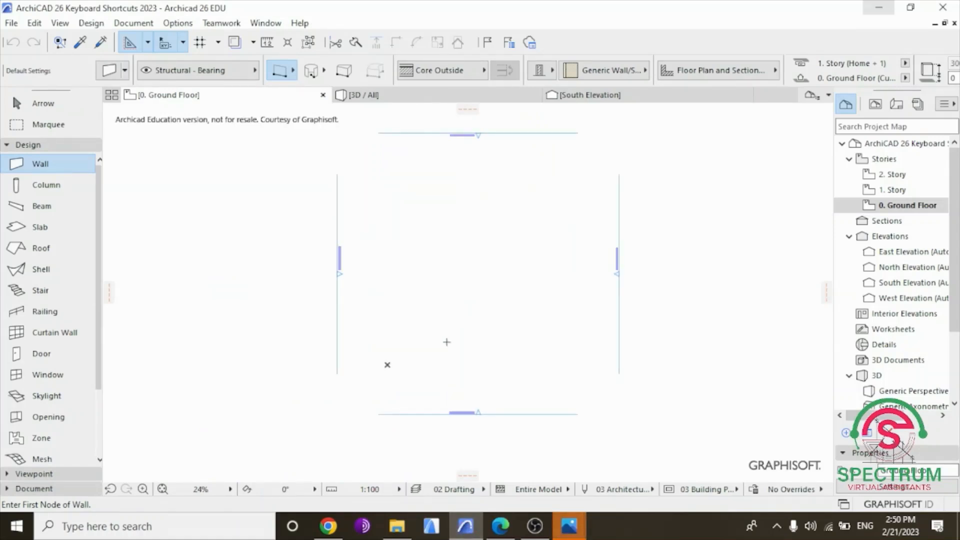
pyautogui.click(506, 529)
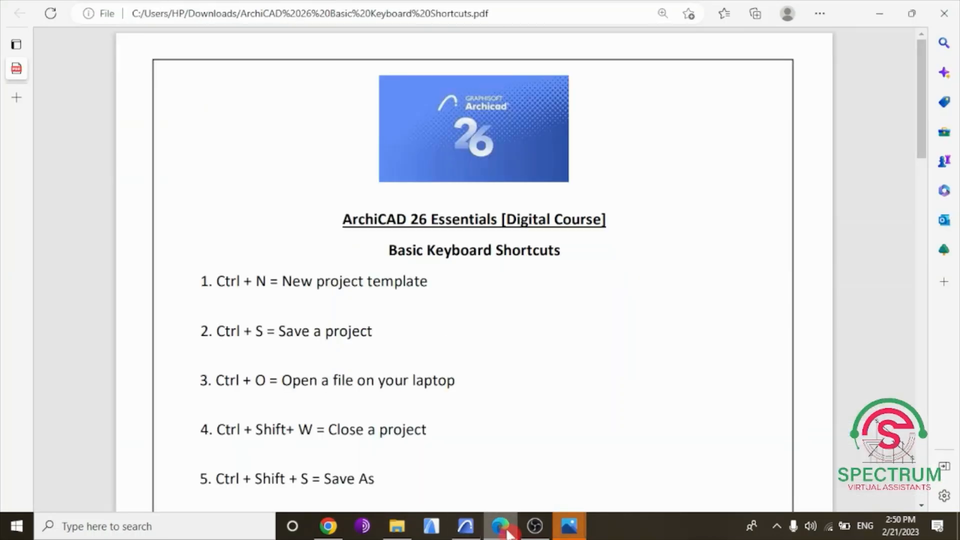
pyautogui.click(507, 531)
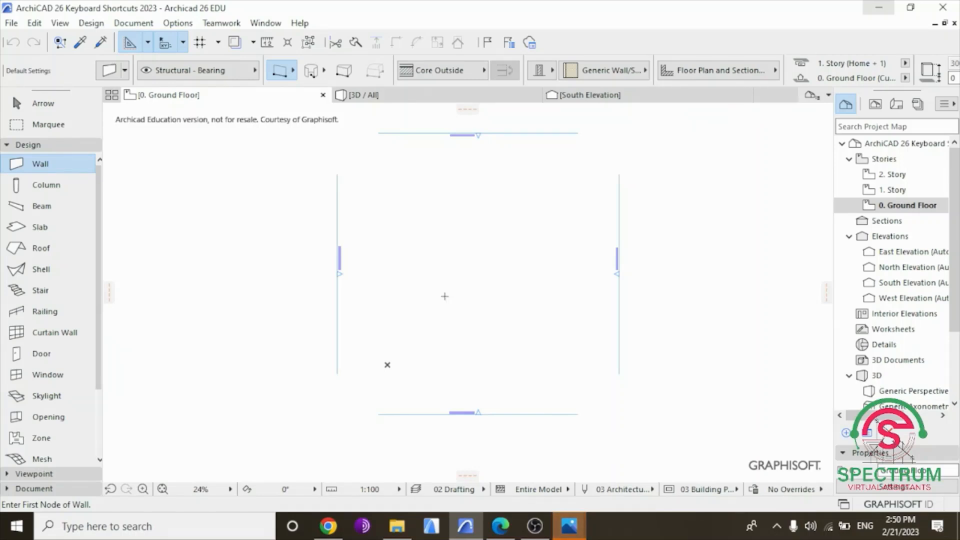
pyautogui.hotkey('ctrl', 'n')
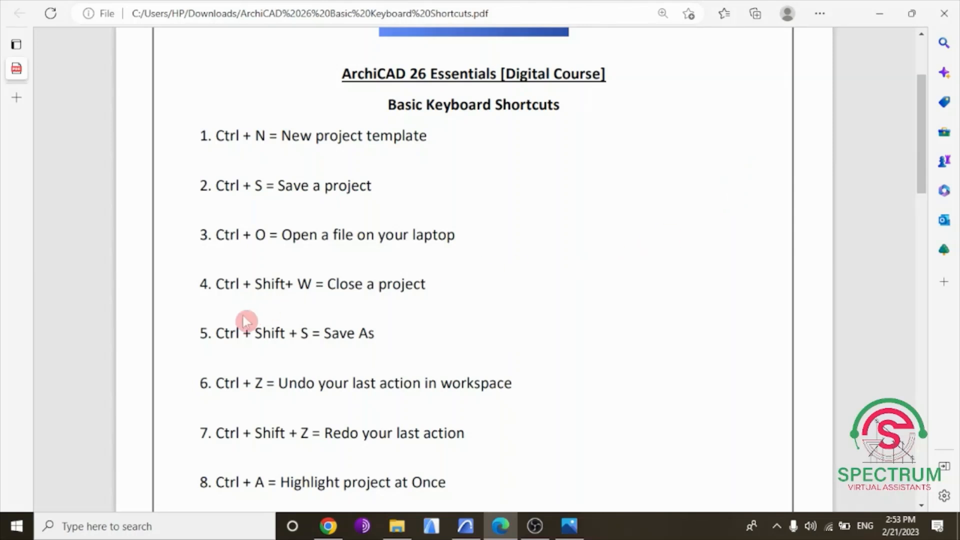
# Highlight the "Save As" entry in the PDF list and switch to the house floor plan in Archicad.
pyautogui.moveTo(214, 333); pyautogui.dragTo(376, 344)
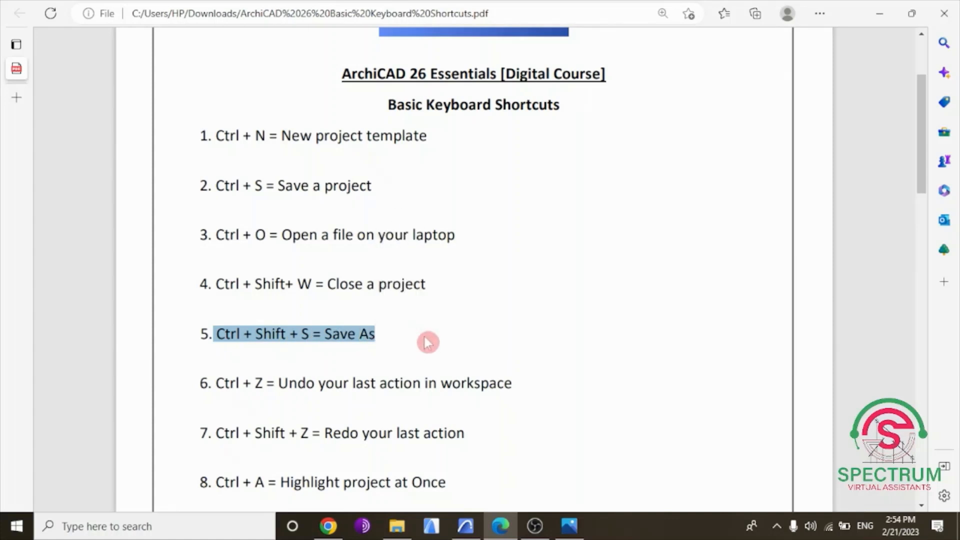
pyautogui.click(440, 341)
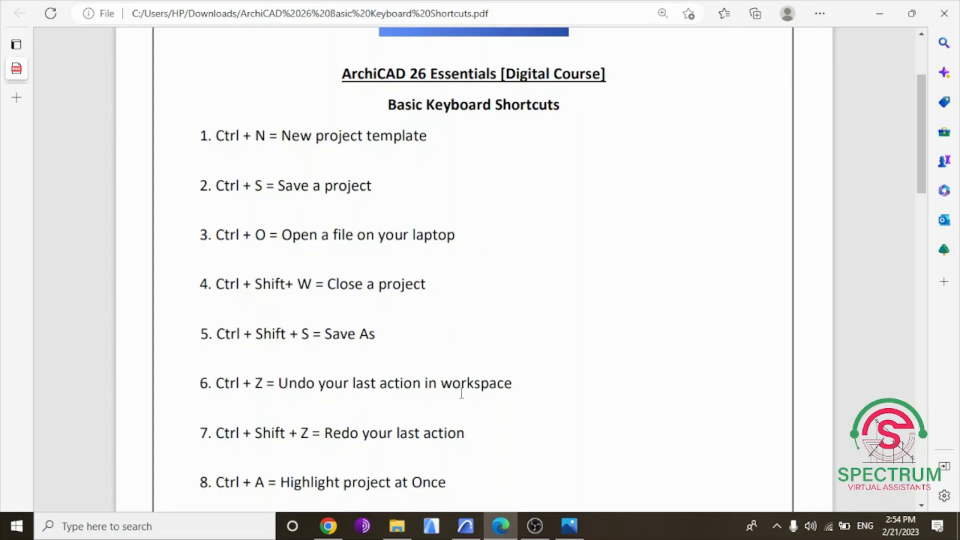
pyautogui.click(466, 526)
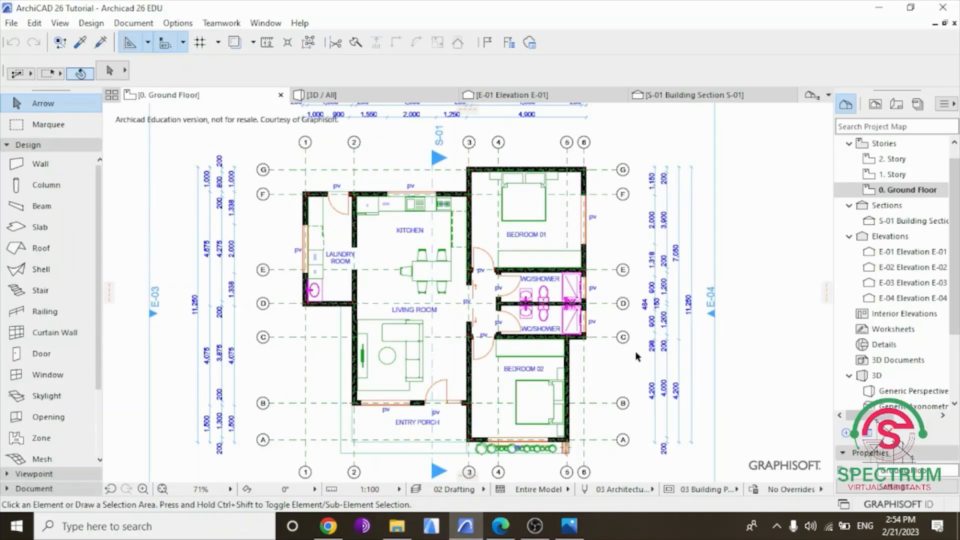
# Save the house plan under the new name "ArchiCAD 26 Tutorial 2023" in the ARCHICAD 26 PROJECT folder.
pyautogui.scroll(-1, 631, 296)
pyautogui.scroll(1, 554, 307)
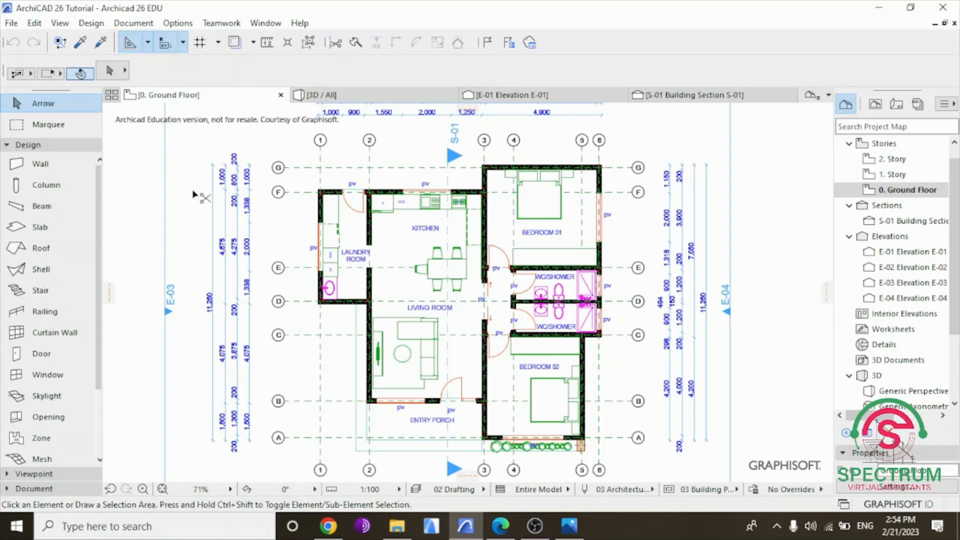
pyautogui.hotkey('ctrl', 'shift', 's')
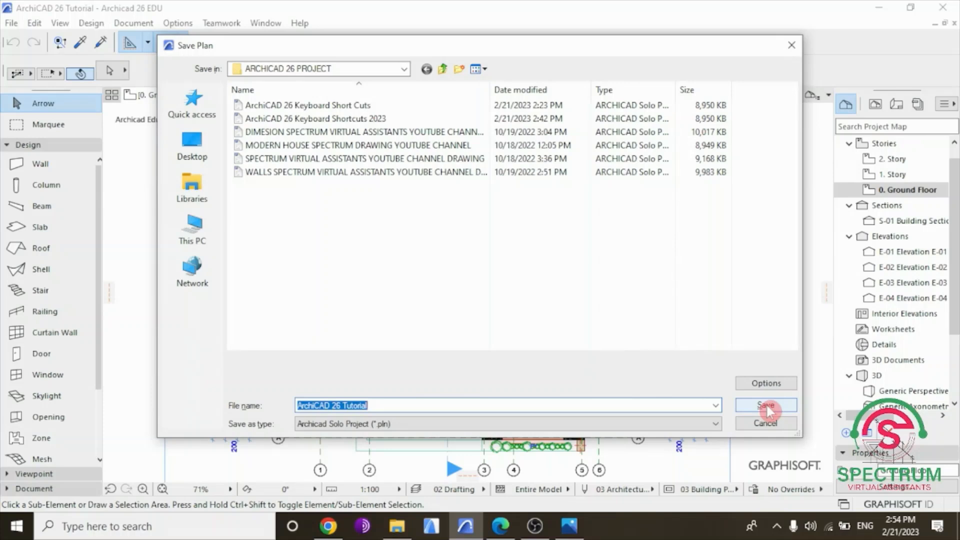
pyautogui.click(378, 406)
pyautogui.moveTo(375, 407); pyautogui.dragTo(284, 405)
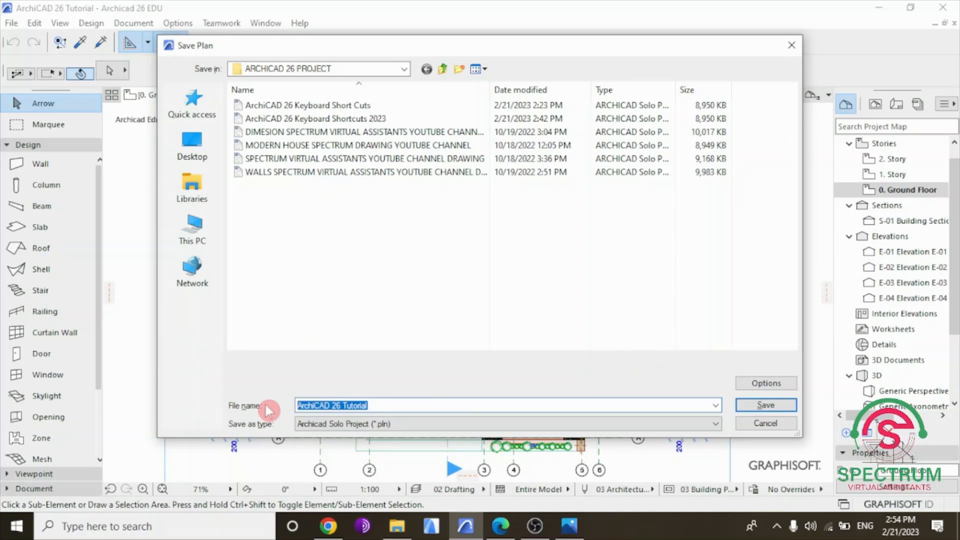
pyautogui.click(384, 407)
pyautogui.write('2023')
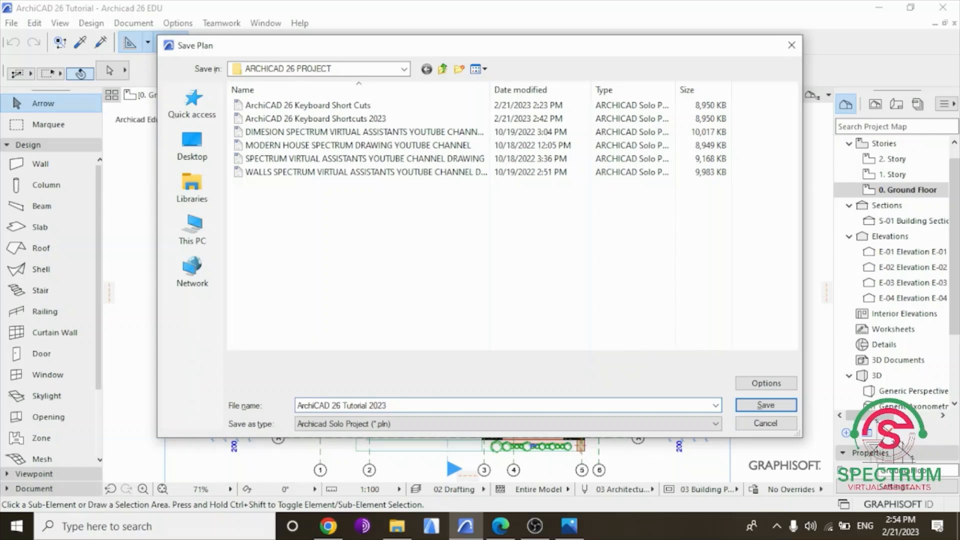
pyautogui.press('Return')
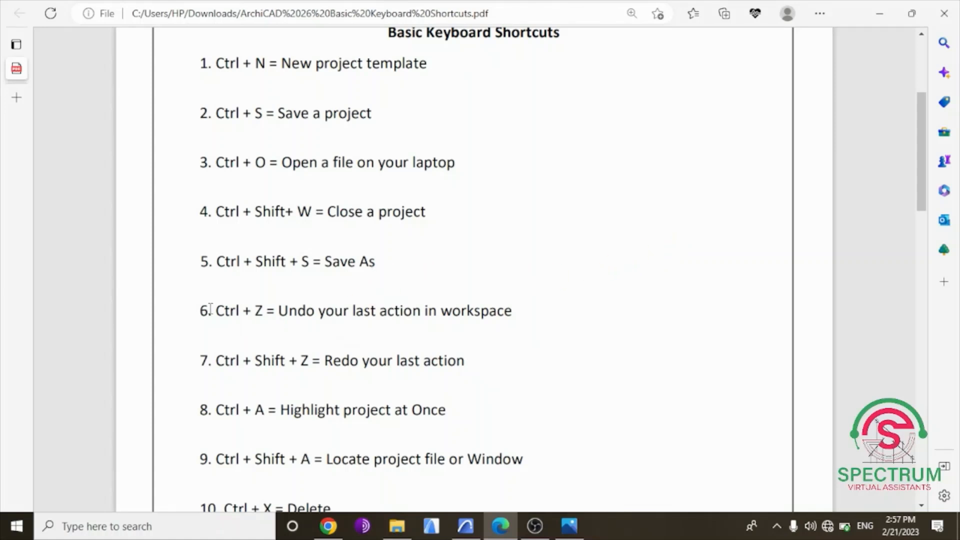
# Highlight the "Undo your last action in workspace" entry in the PDF list.
pyautogui.moveTo(219, 306); pyautogui.dragTo(517, 303)
pyautogui.click(571, 316)
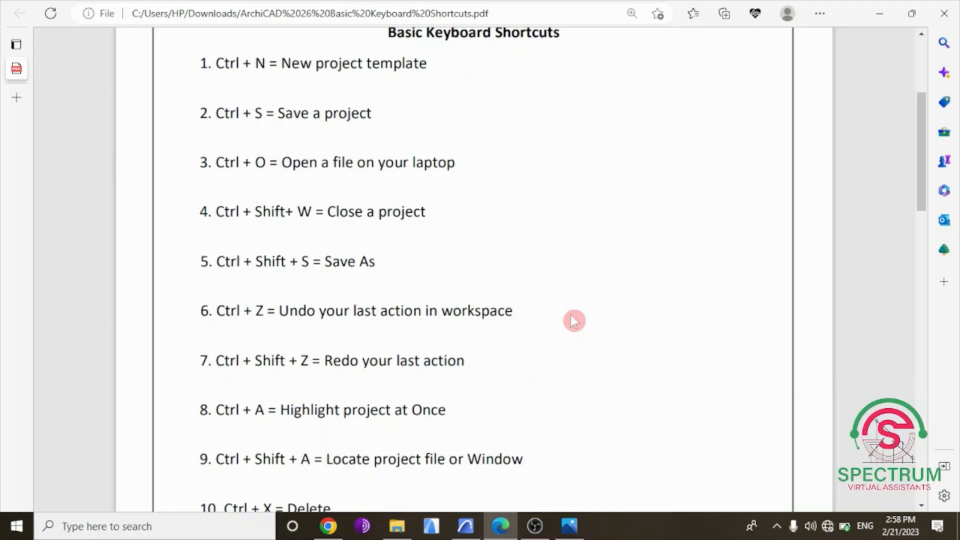
# Switch to the Archicad floor plan and stretch the living room's window wall at the entry porch outward past the building corner.
pyautogui.click(466, 525)
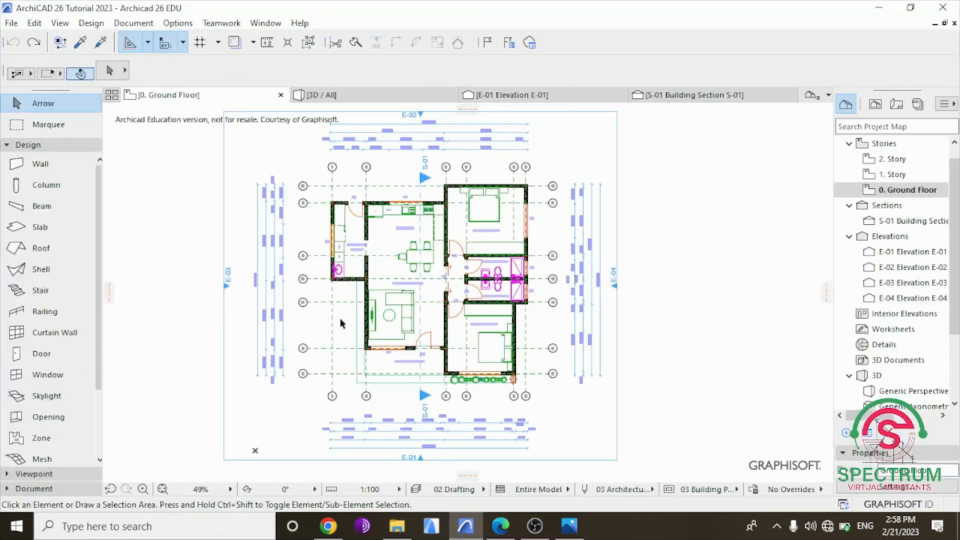
pyautogui.scroll(5, 339, 325)
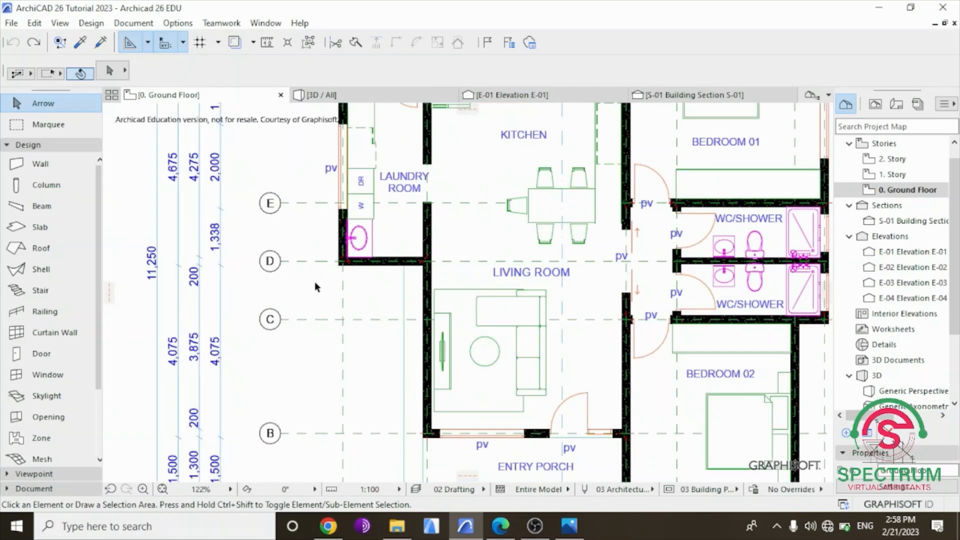
pyautogui.scroll(-5, 350, 285)
pyautogui.scroll(8, 452, 420)
pyautogui.scroll(2, 321, 332)
pyautogui.scroll(-4, 355, 357)
pyautogui.scroll(1, 296, 320)
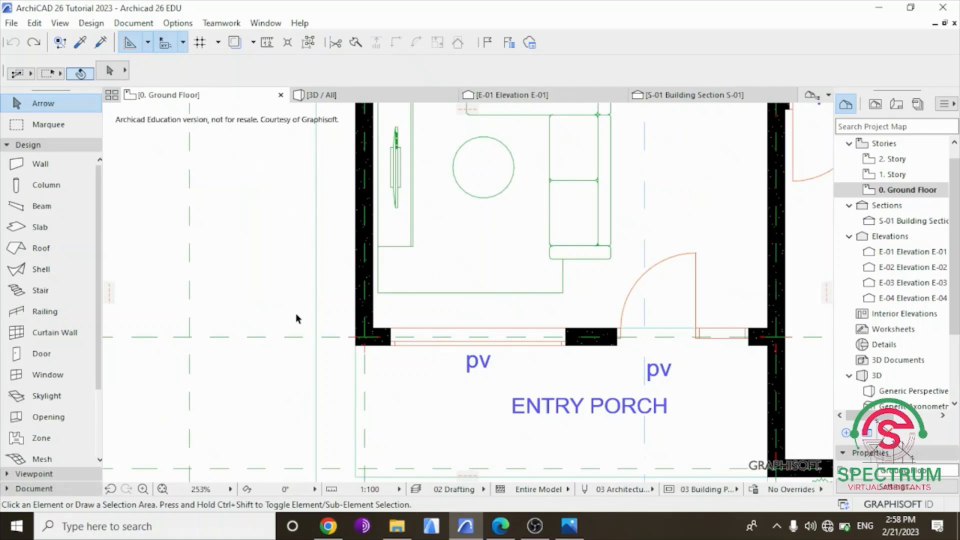
pyautogui.click(384, 353)
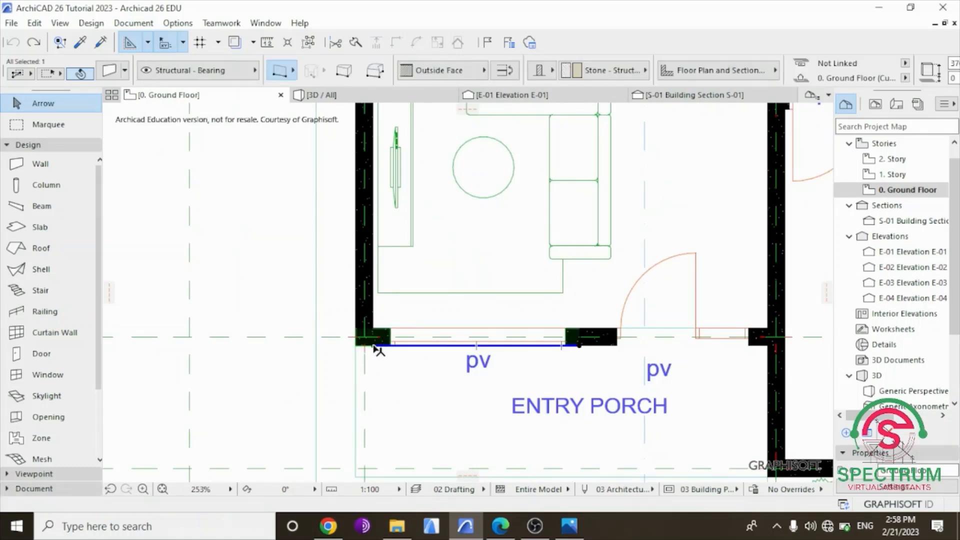
pyautogui.click(373, 344)
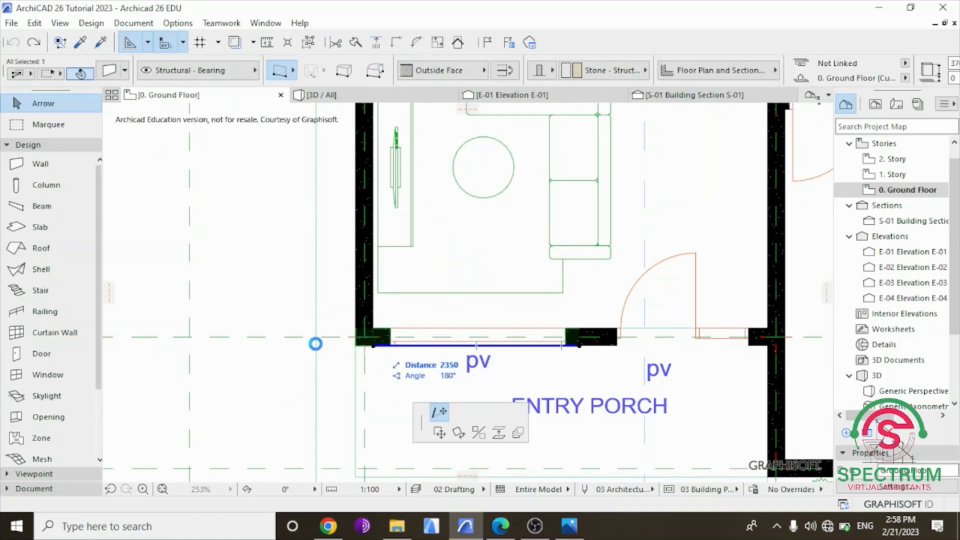
pyautogui.click(249, 345)
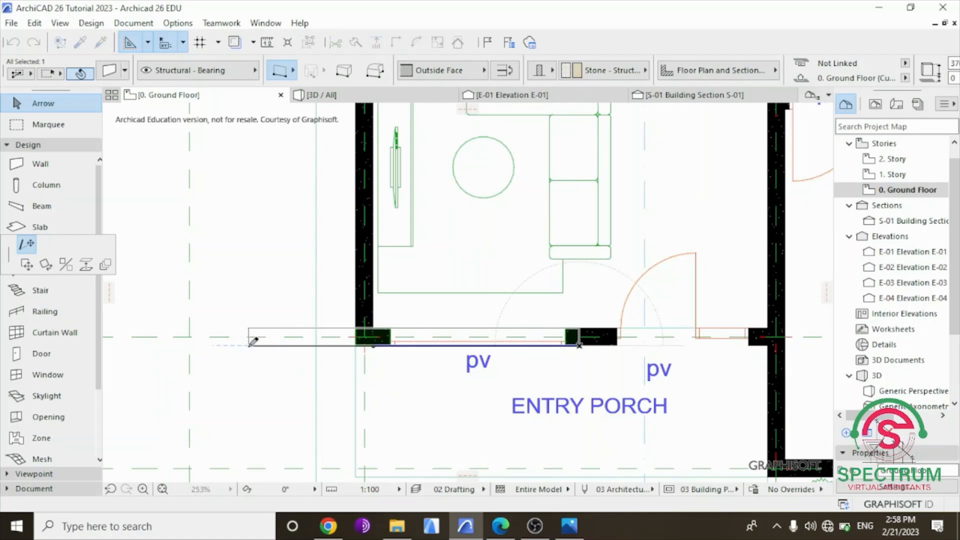
# Stretch the living room's exterior side wall past the window wall alongside the entry porch towards grid line A, and clear the selection.
pyautogui.click(358, 316)
pyautogui.click(373, 345)
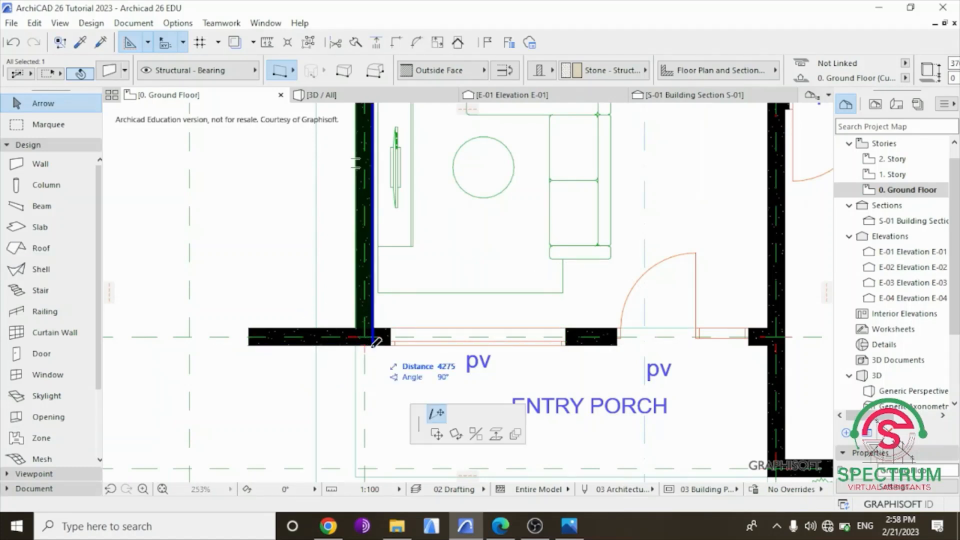
pyautogui.click(375, 463)
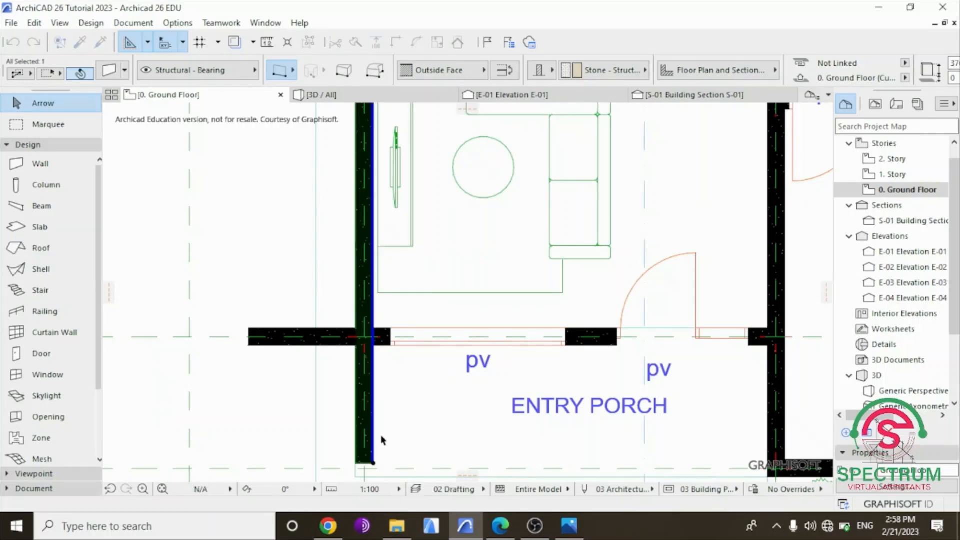
pyautogui.scroll(-4, 407, 398)
pyautogui.click(206, 294)
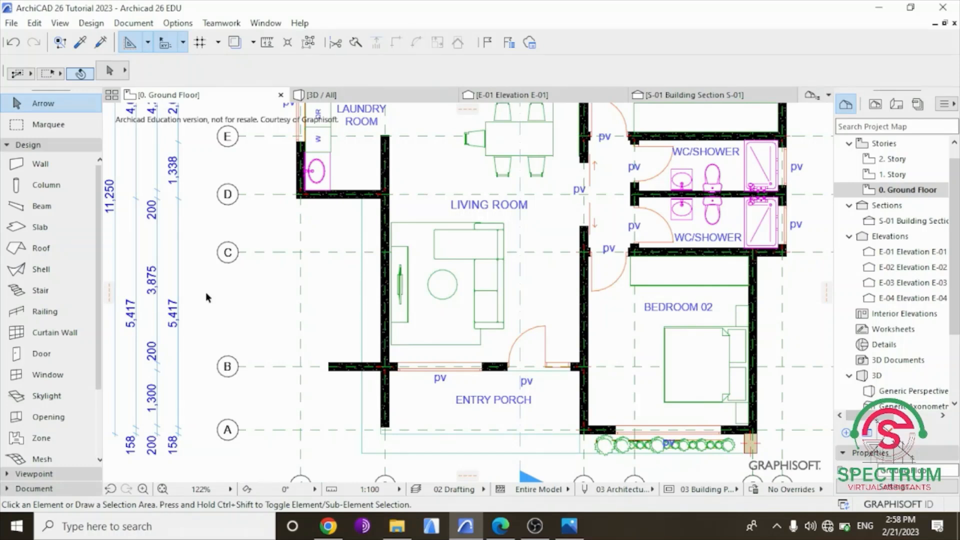
# Undo both wall stretches at the entry porch and clear the selection.
pyautogui.hotkey('ctrl', 'z')
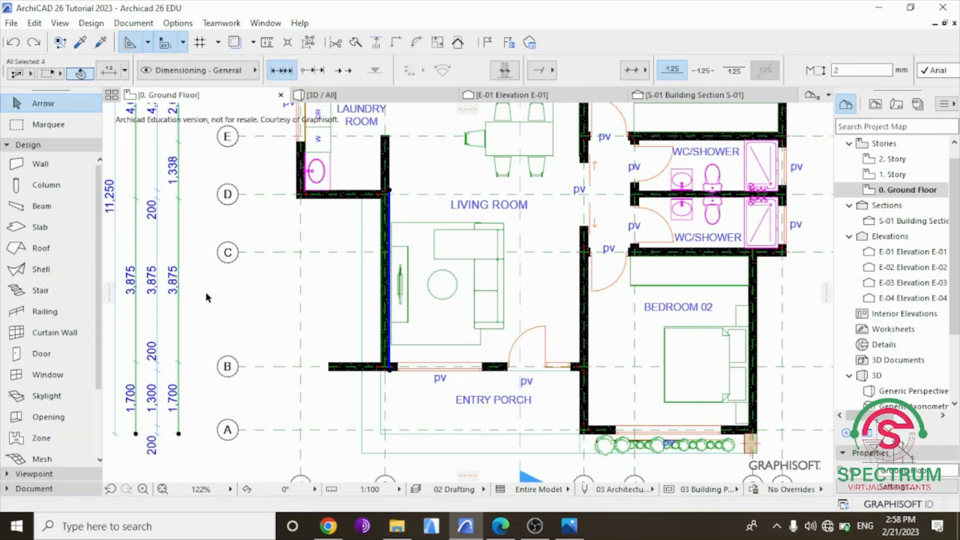
pyautogui.hotkey('ctrl', 'z')
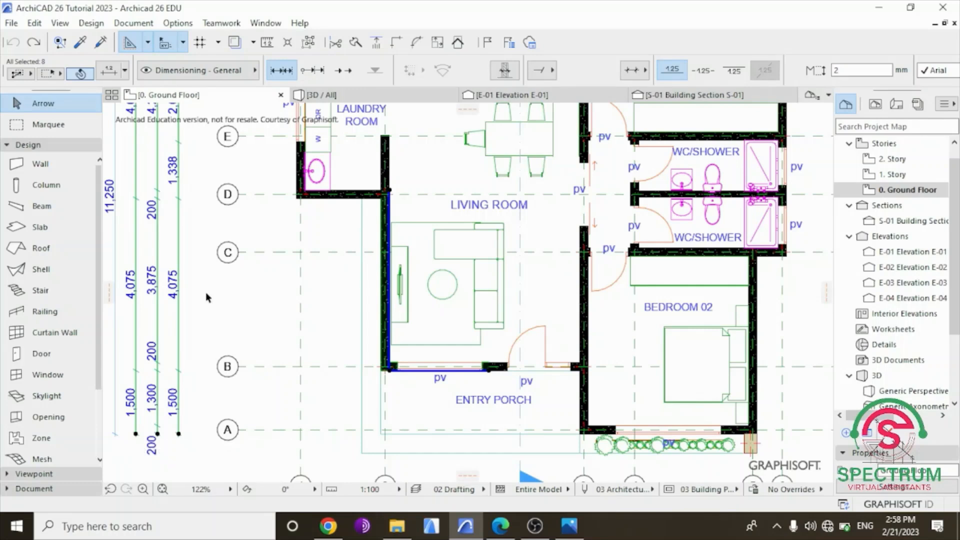
pyautogui.click(239, 306)
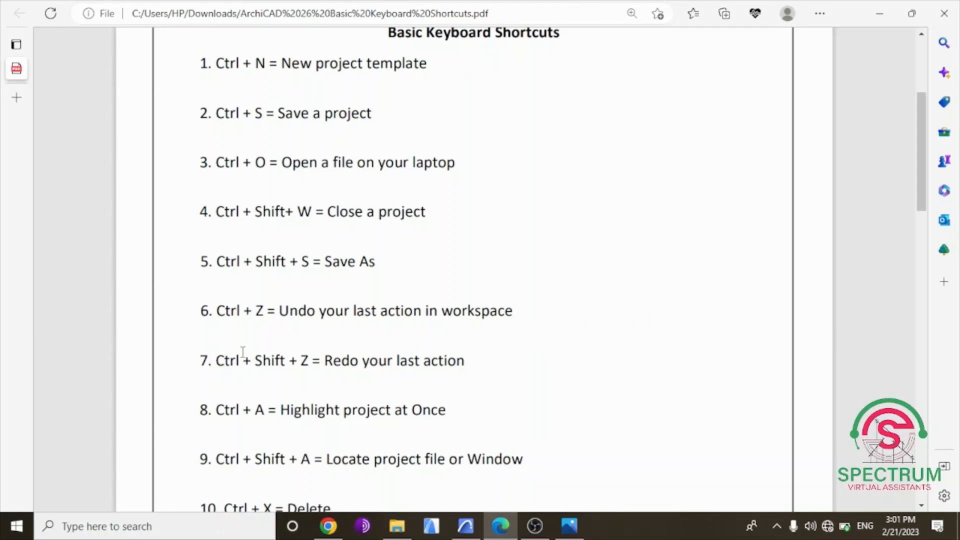
# Highlight the "Redo your last action" entry in the PDF list and switch back to the floor plan in Archicad.
pyautogui.moveTo(200, 360); pyautogui.dragTo(517, 383)
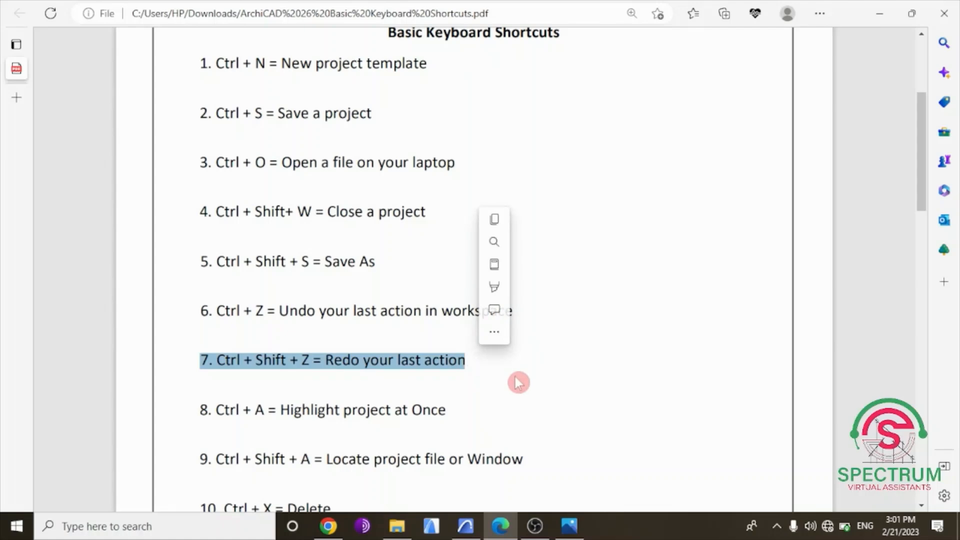
pyautogui.click(518, 382)
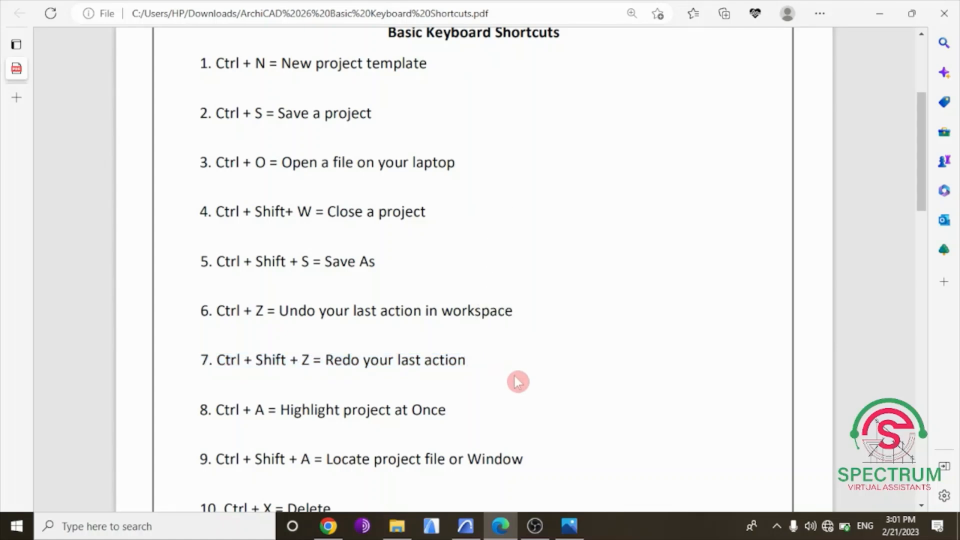
pyautogui.click(466, 530)
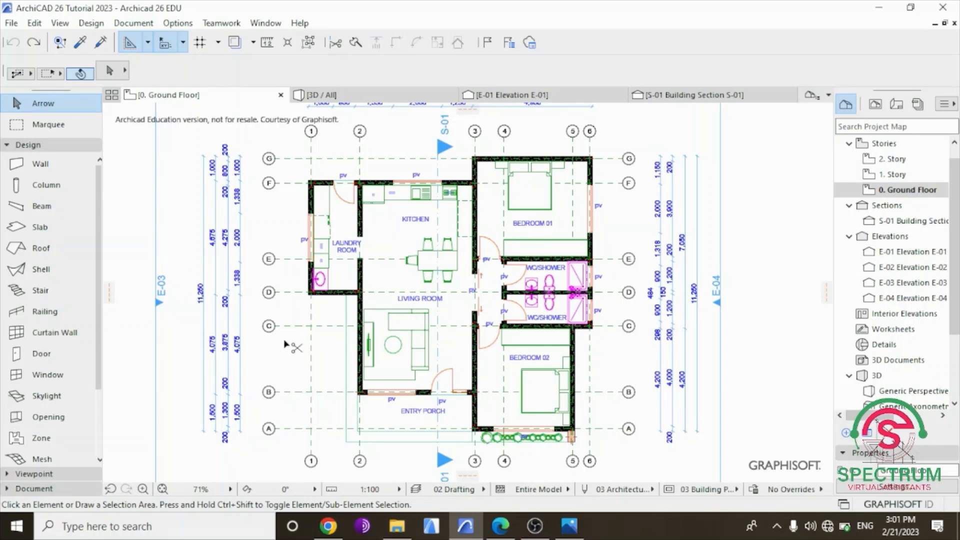
# Redo both wall stretches at the entry porch one after the other, and clear the selection.
pyautogui.hotkey('ctrl', 'shift', 'z')
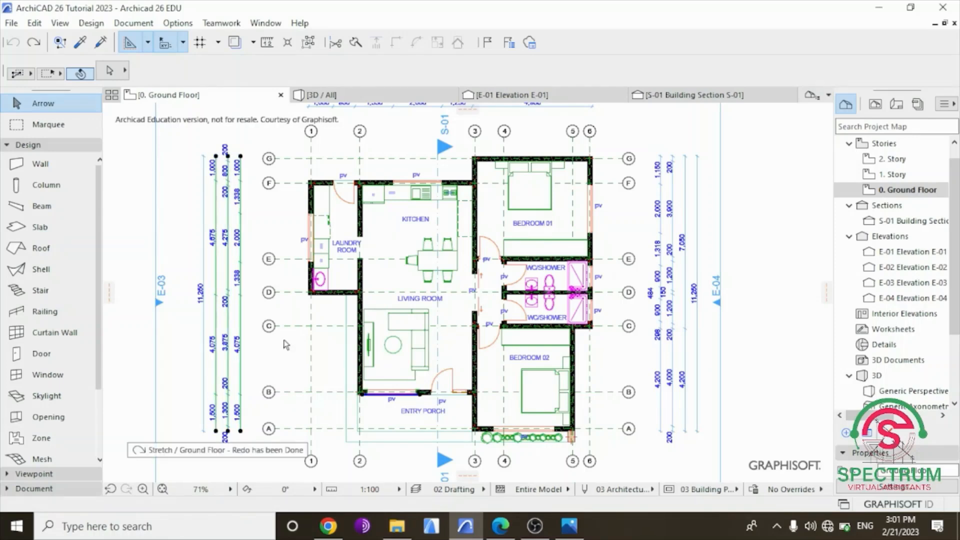
pyautogui.scroll(5, 344, 416)
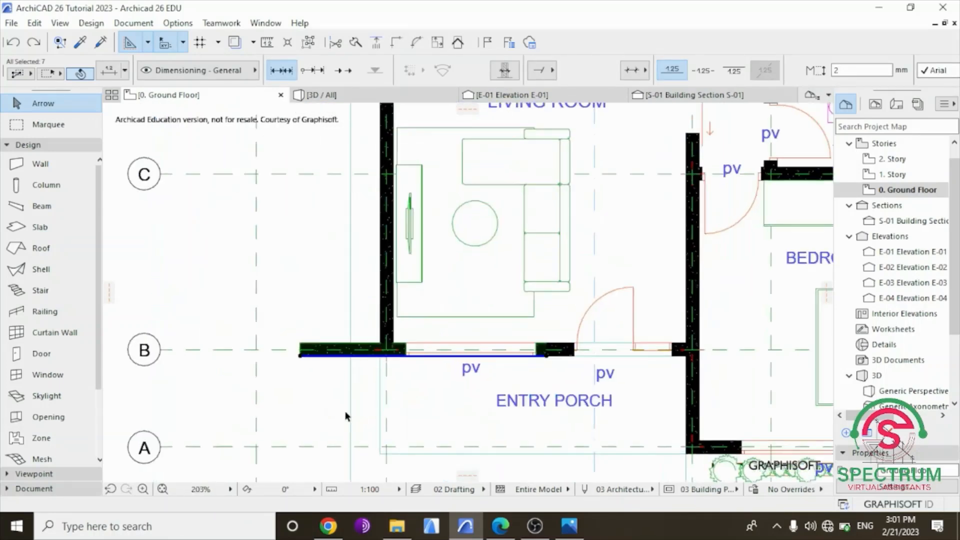
pyautogui.scroll(1, 344, 416)
pyautogui.hotkey('ctrl', 'shift', 'z')
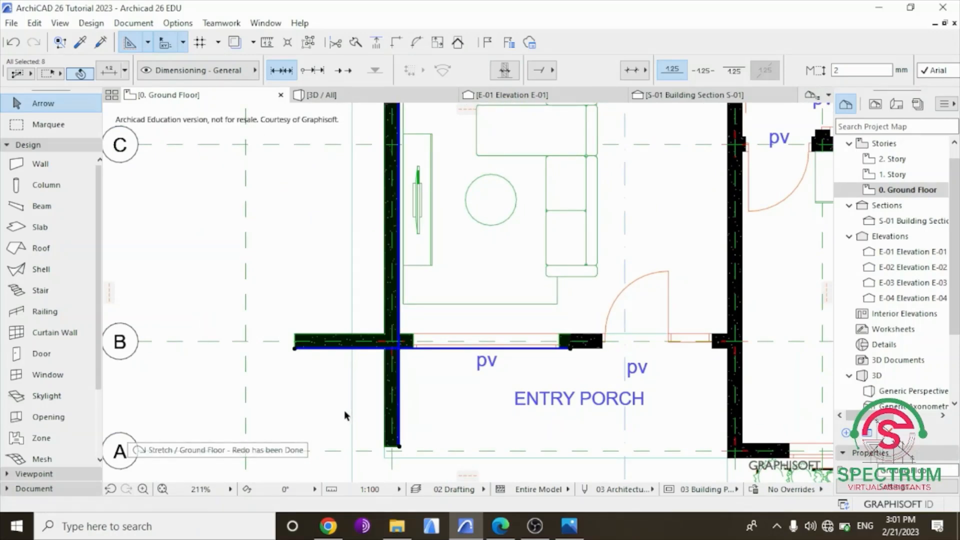
pyautogui.scroll(-6, 344, 415)
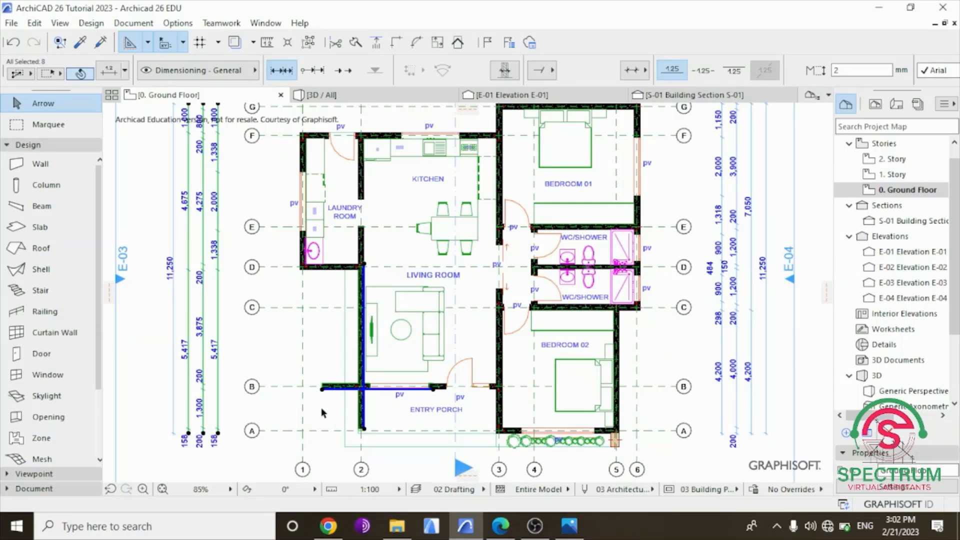
pyautogui.click(283, 356)
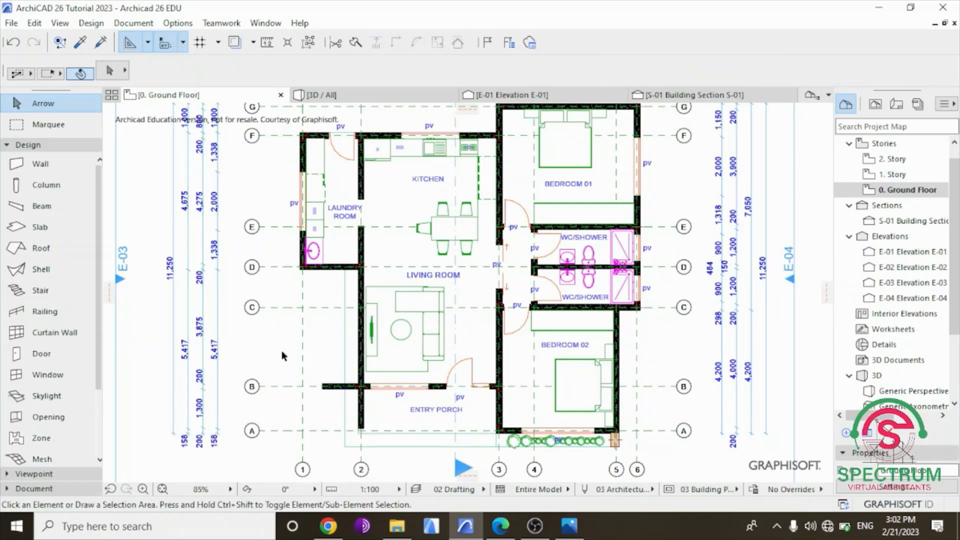
# Undo the two redone wall stretches on the ground floor and deselect everything.
pyautogui.hotkey('ctrl', 'z')
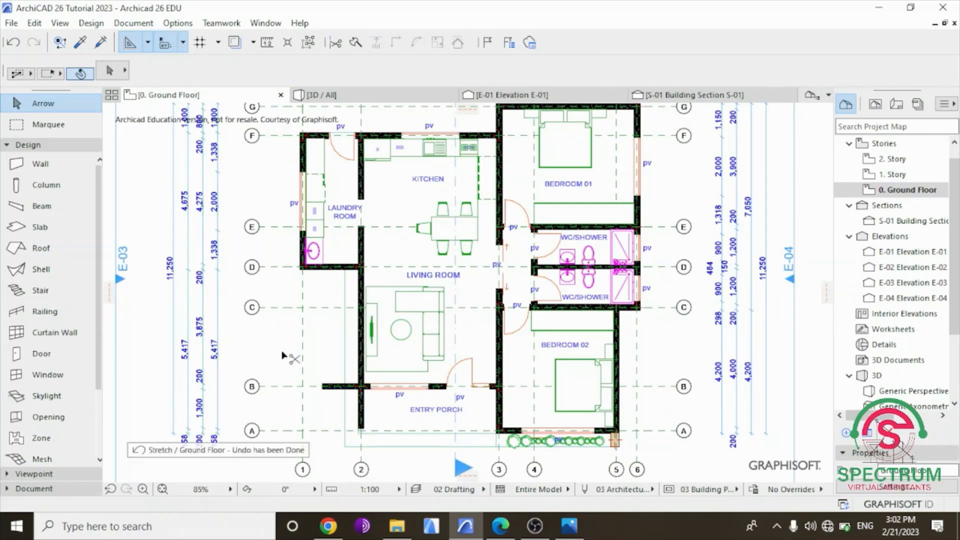
pyautogui.hotkey('ctrl', 'z')
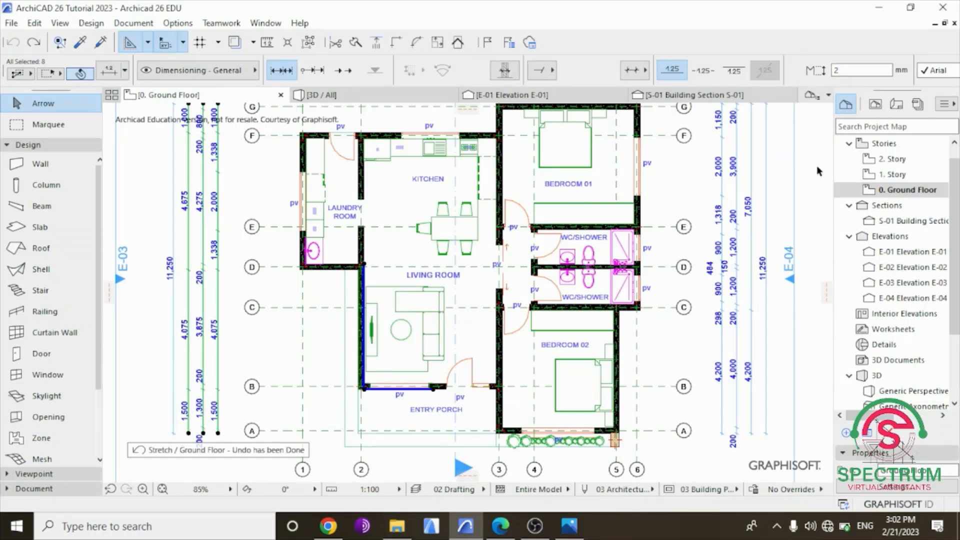
pyautogui.click(826, 175)
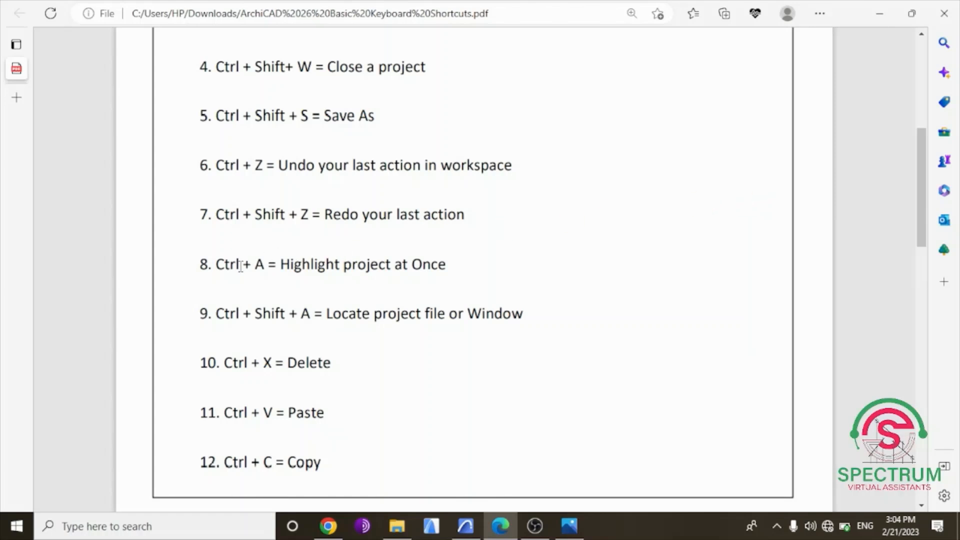
# Highlight the "Highlight project at Once" entry in the PDF list and switch to the floor plan in Archicad.
pyautogui.moveTo(216, 259); pyautogui.dragTo(488, 266)
pyautogui.click(485, 270)
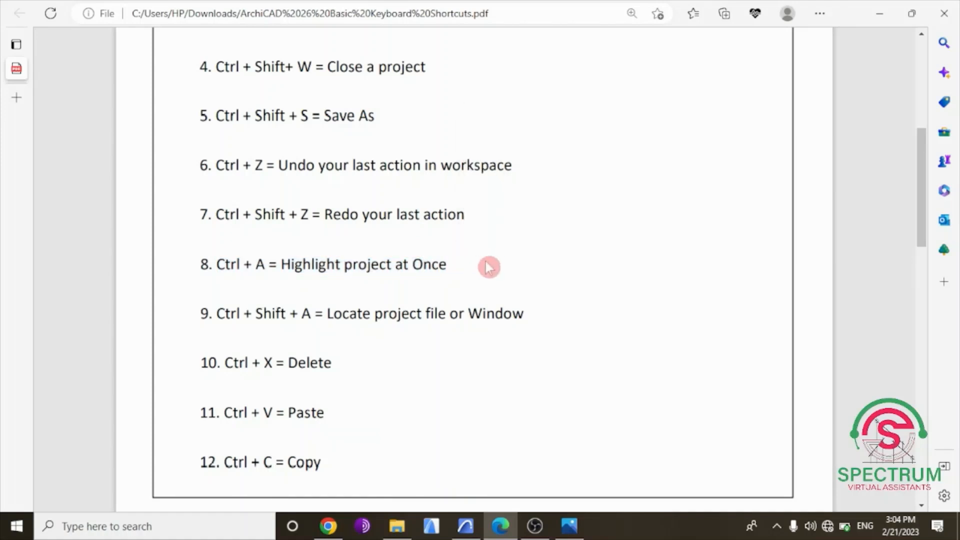
pyautogui.click(466, 526)
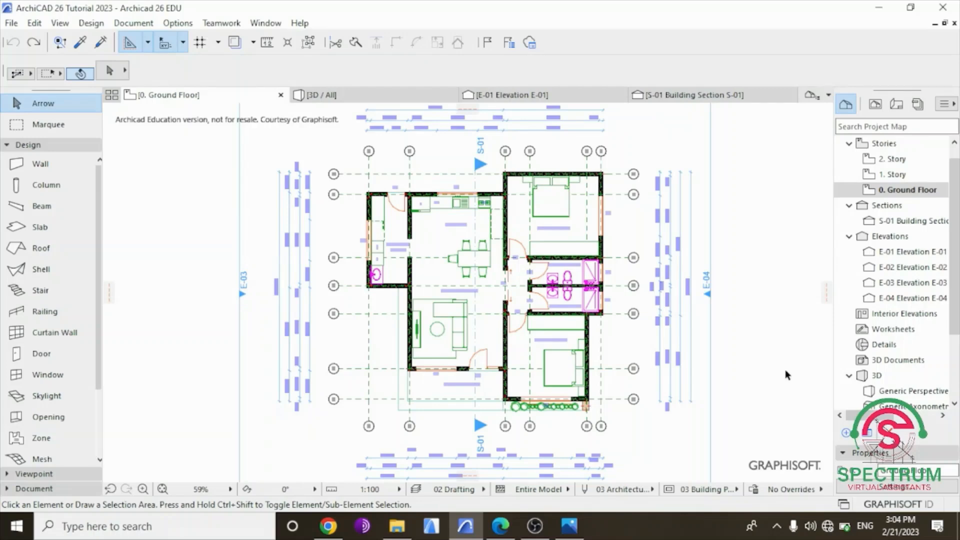
# Select all elements of the ground floor plan at once, inspect the whole selection, and deselect everything.
pyautogui.scroll(-2, 752, 391)
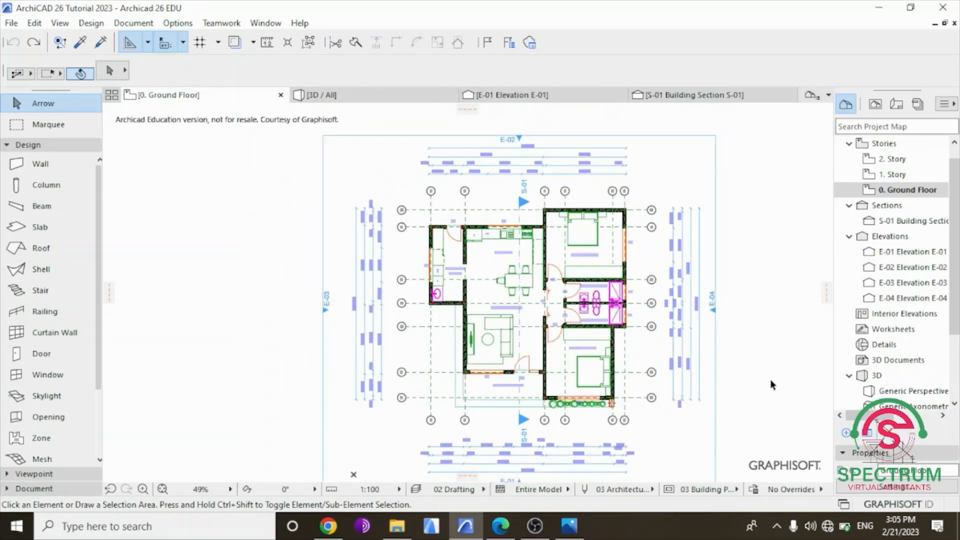
pyautogui.scroll(2, 771, 384)
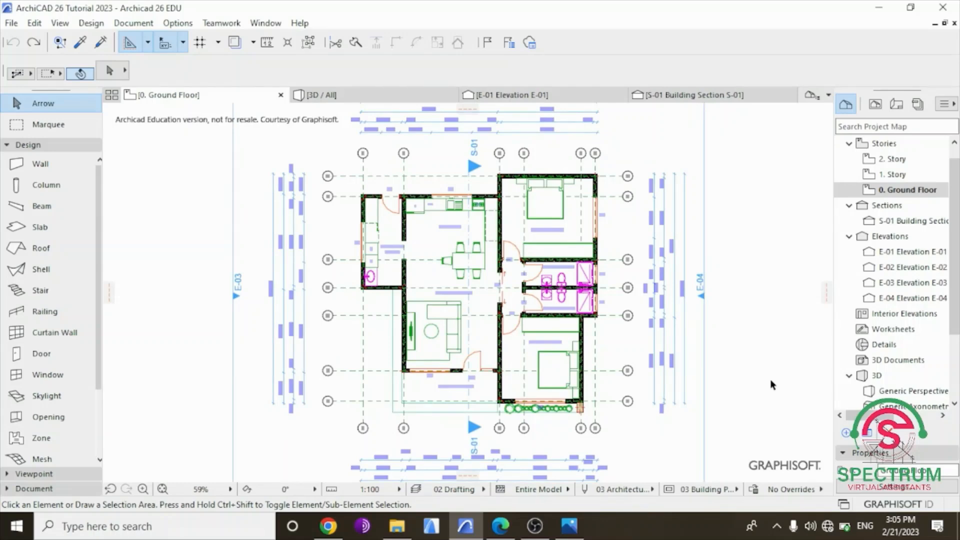
pyautogui.hotkey('ctrl', 'a')
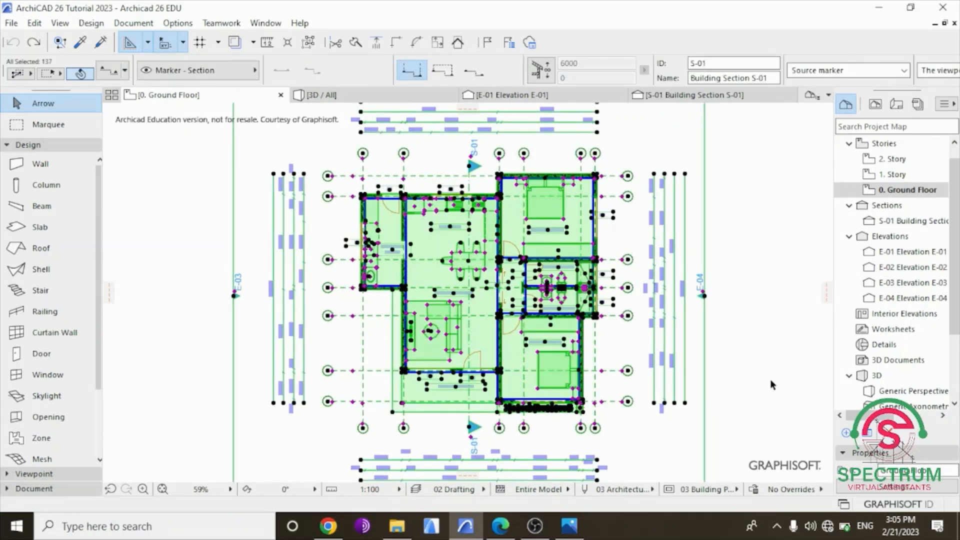
pyautogui.scroll(-1, 549, 310)
pyautogui.scroll(-1, 292, 131)
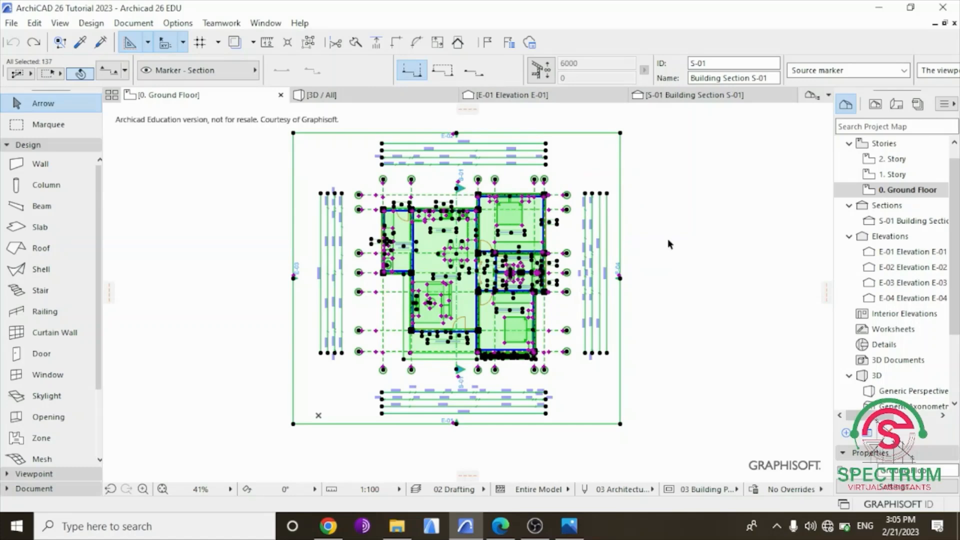
pyautogui.press('Escape')
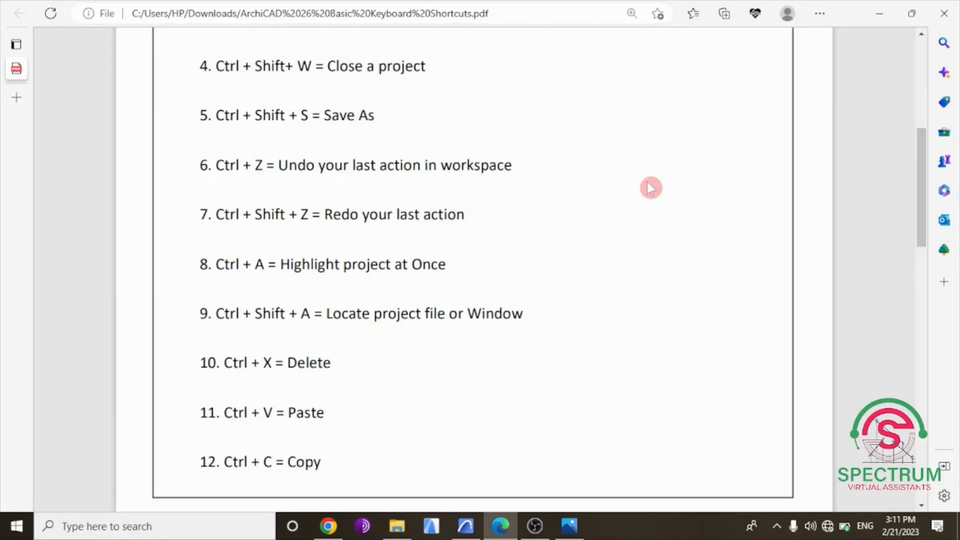
# Highlight the "Locate project file or Window" entry in the PDF list and switch to the floor plan in Archicad.
pyautogui.doubleClick(222, 312)
pyautogui.moveTo(252, 312); pyautogui.dragTo(536, 296)
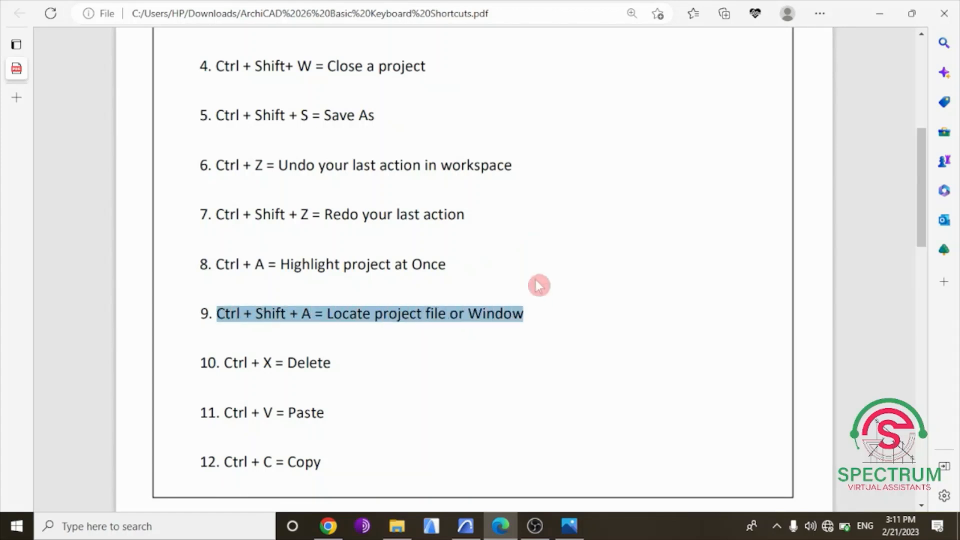
pyautogui.click(506, 216)
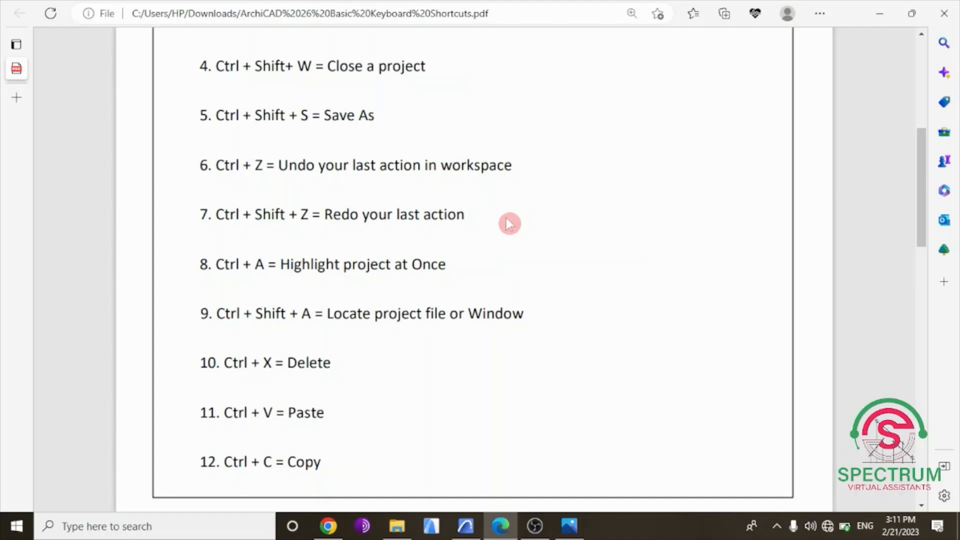
pyautogui.click(466, 525)
pyautogui.scroll(1, 478, 247)
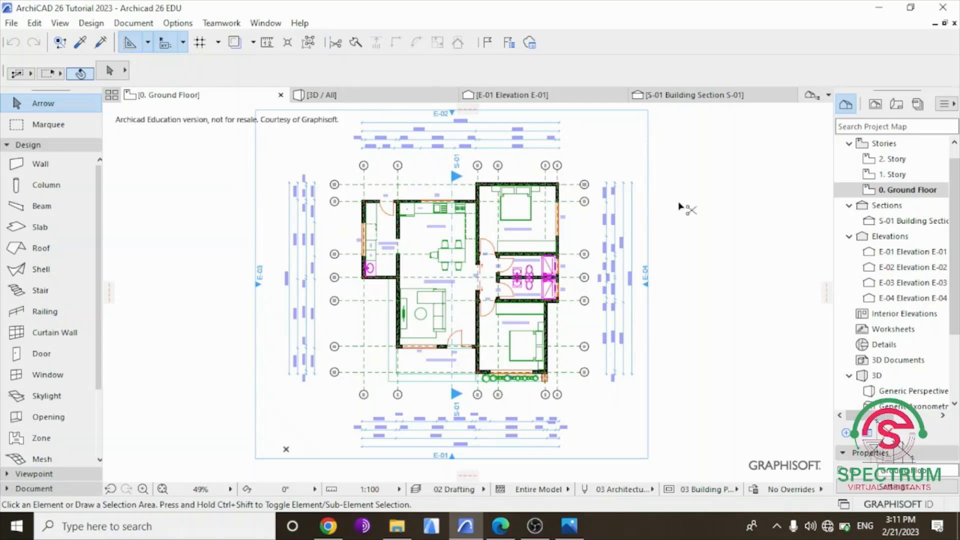
# Return to the PDF list and highlight its "Delete" entry.
pyautogui.hotkey('ctrl', 'Tab')
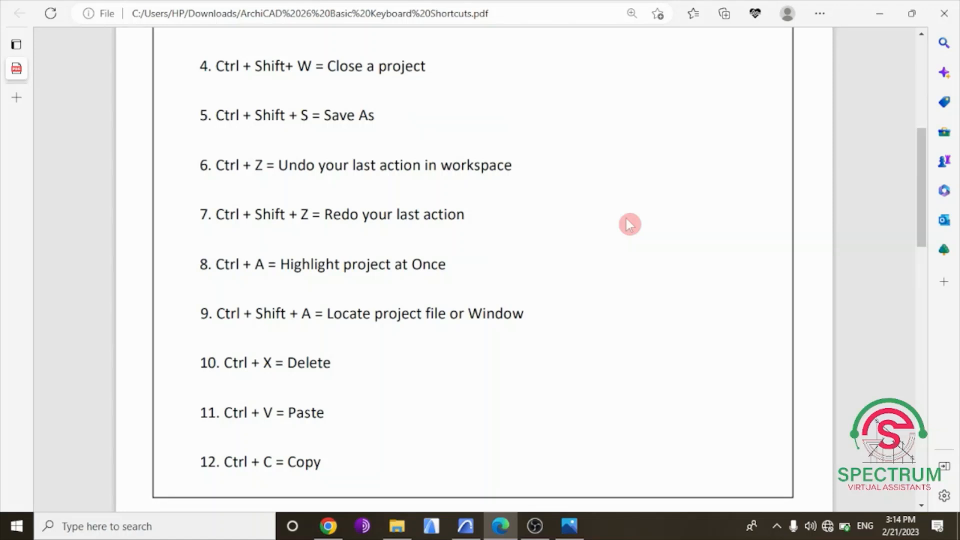
pyautogui.moveTo(223, 363); pyautogui.dragTo(337, 373)
pyautogui.click(435, 367)
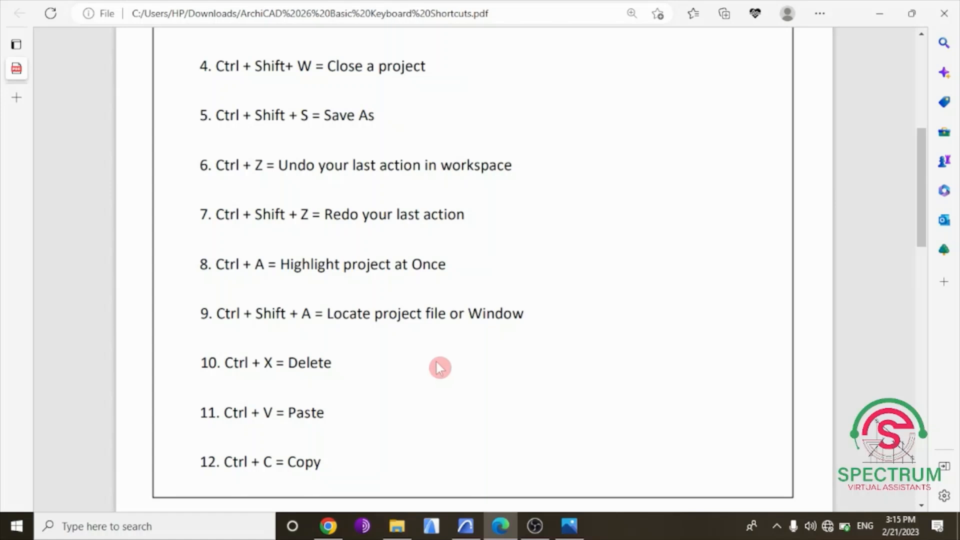
# Switch to the floor plan in Archicad and delete the bed in Bedroom 02 and the L-shaped sofa in the living room.
pyautogui.click(464, 524)
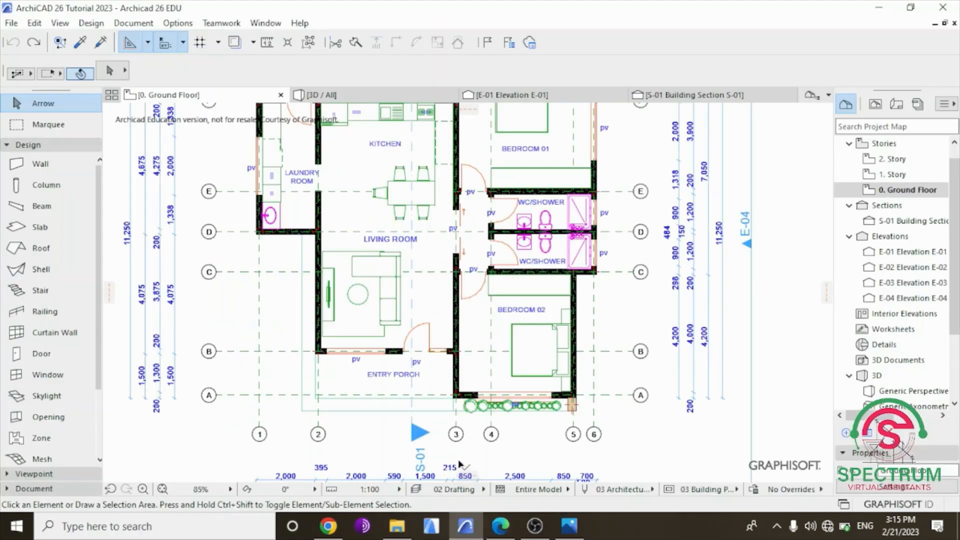
pyautogui.scroll(2, 326, 386)
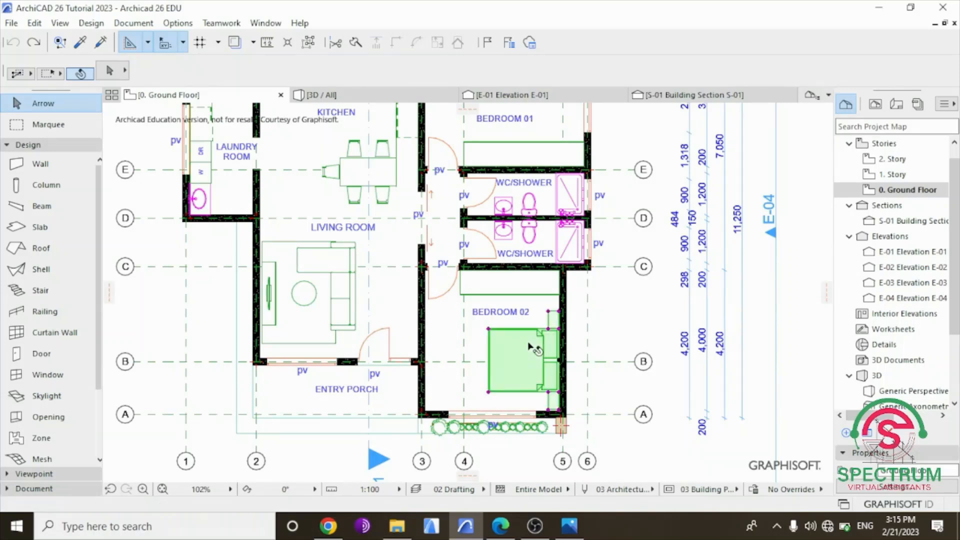
pyautogui.click(548, 340)
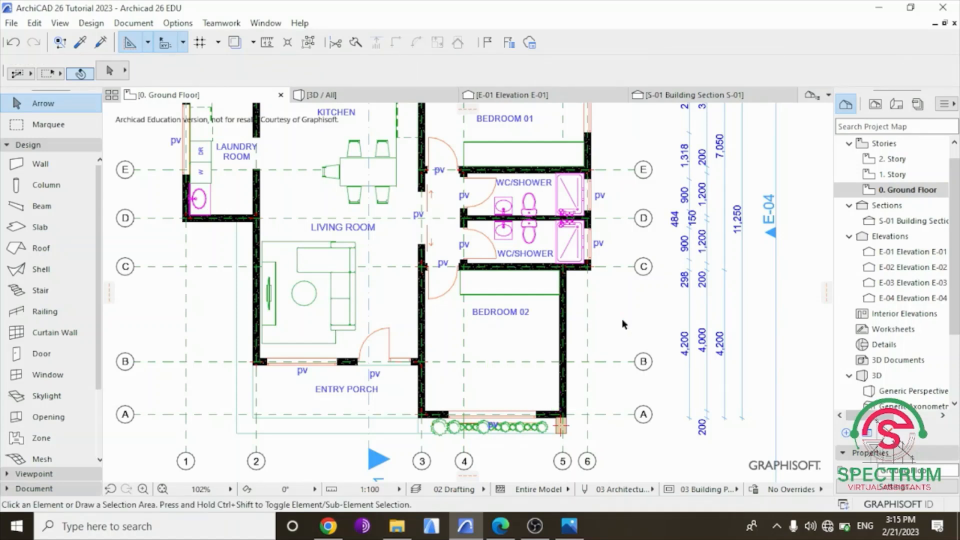
pyautogui.click(313, 267)
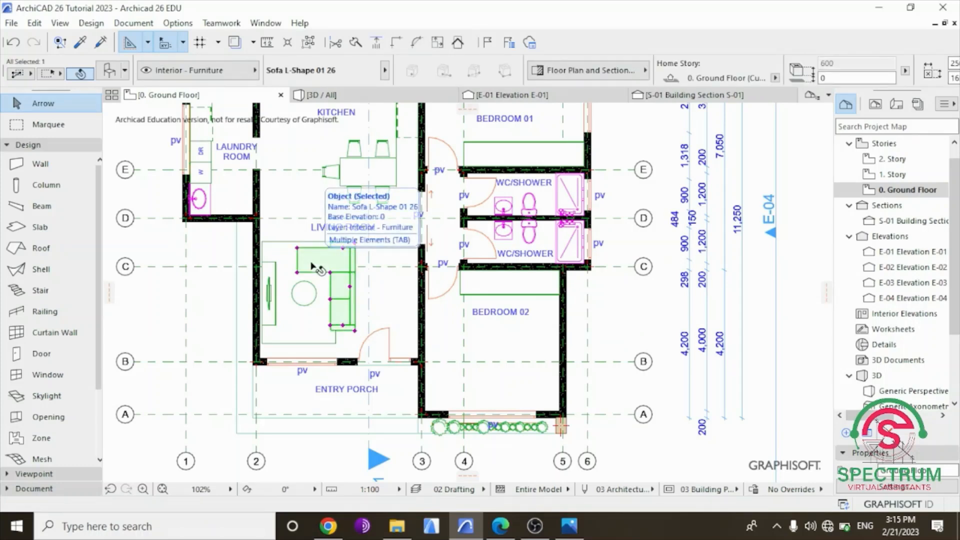
pyautogui.press('Delete')
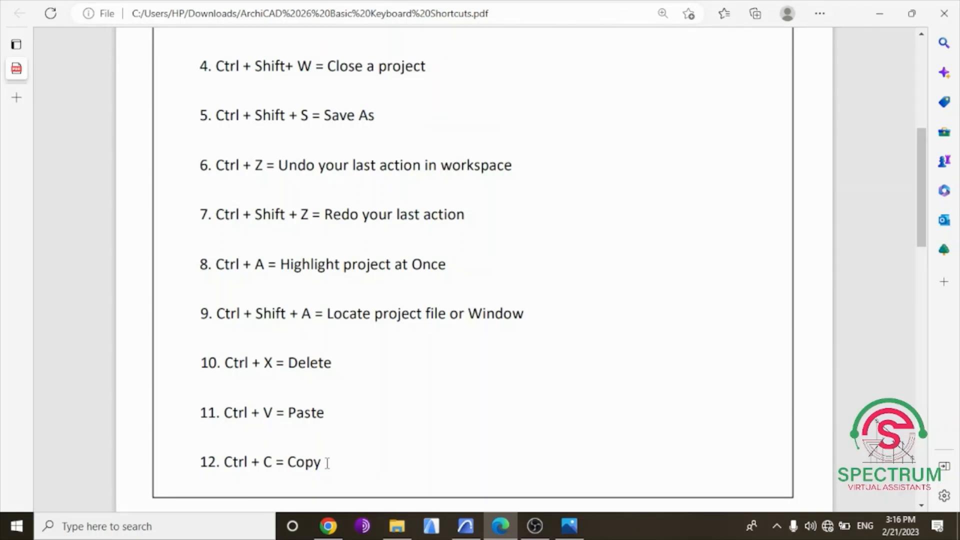
# Switch to the floor plan in Archicad, copy the BEDROOM 01 label, and place the pasted copy in the unlabelled bedroom, about 5,369 mm below.
pyautogui.click(465, 525)
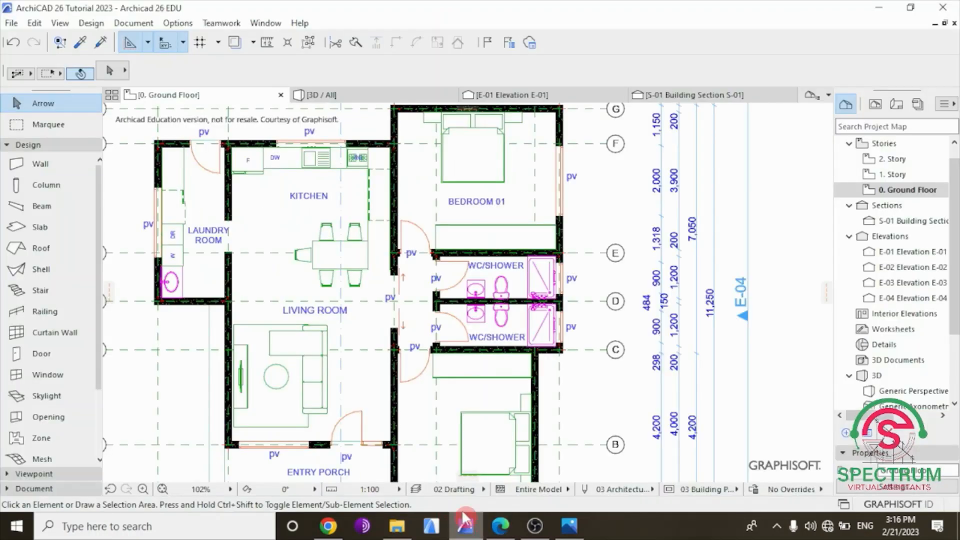
pyautogui.scroll(-2, 481, 265)
pyautogui.click(478, 211)
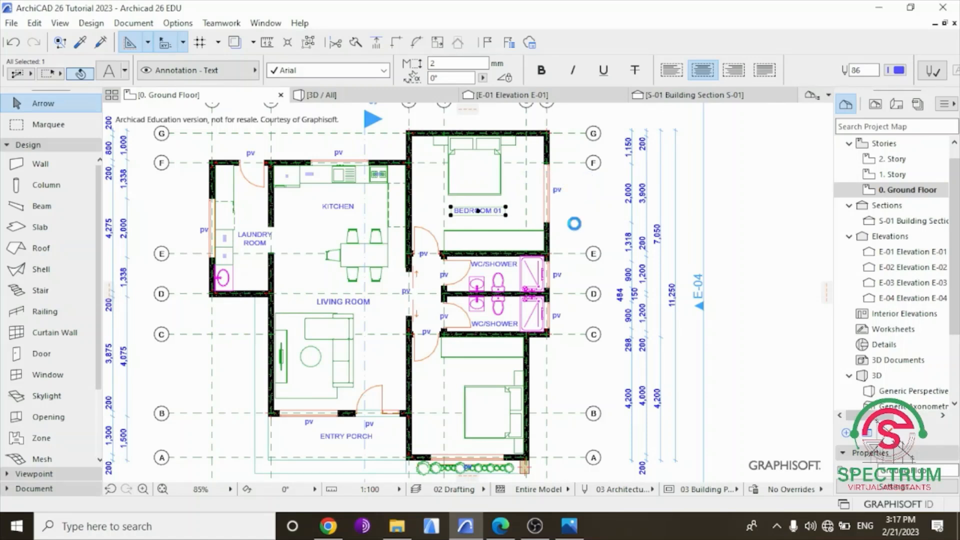
pyautogui.click(575, 225)
pyautogui.click(488, 210)
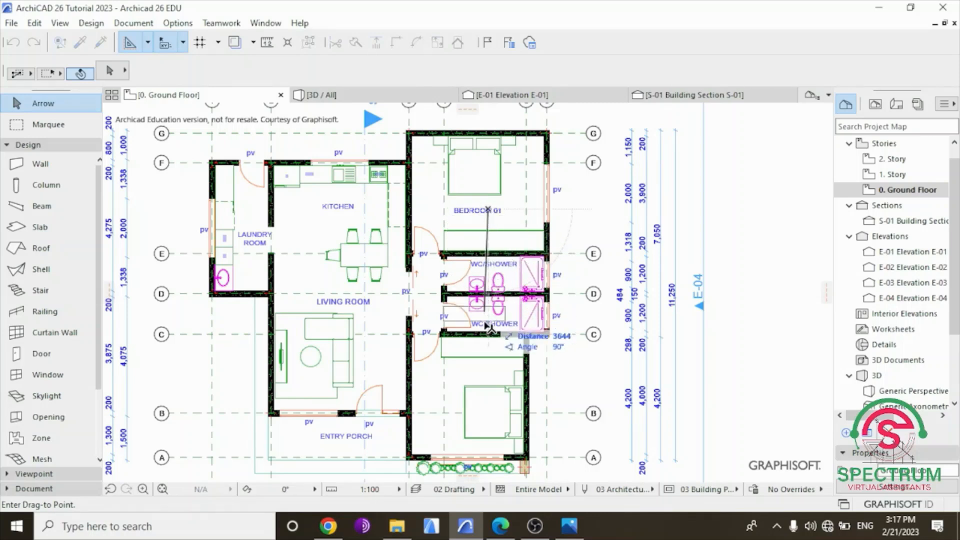
pyautogui.click(489, 370)
pyautogui.click(760, 306)
# Change the pasted label's text to BEDROOM 02 and deselect it.
pyautogui.scroll(1, 460, 363)
pyautogui.scroll(3, 474, 325)
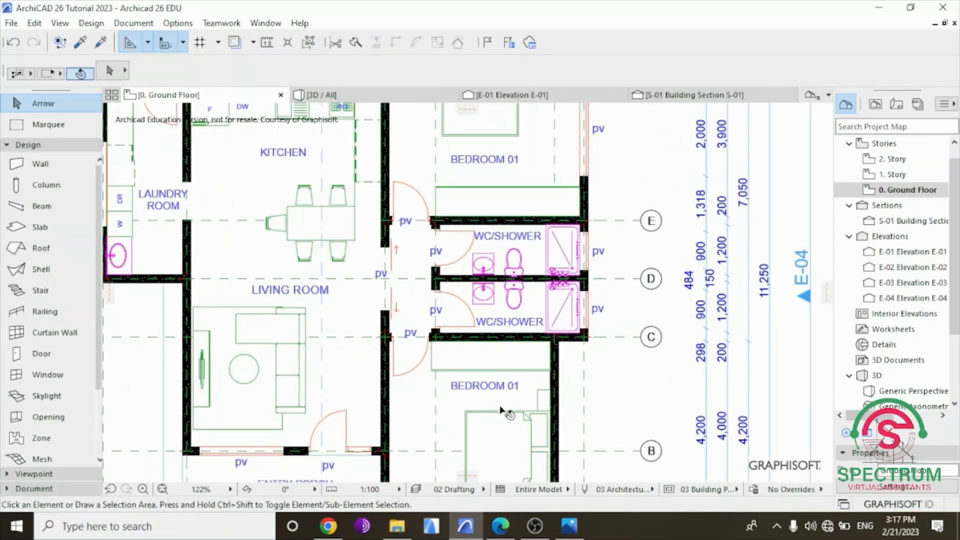
pyautogui.scroll(2, 500, 406)
pyautogui.scroll(1, 520, 389)
pyautogui.doubleClick(533, 373)
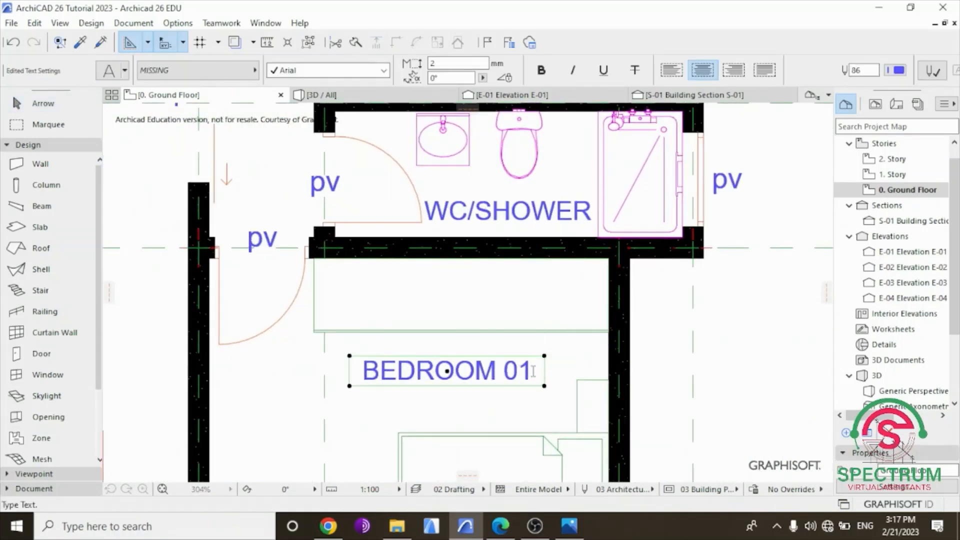
pyautogui.press('BackSpace')
pyautogui.write('2')
pyautogui.click(737, 359)
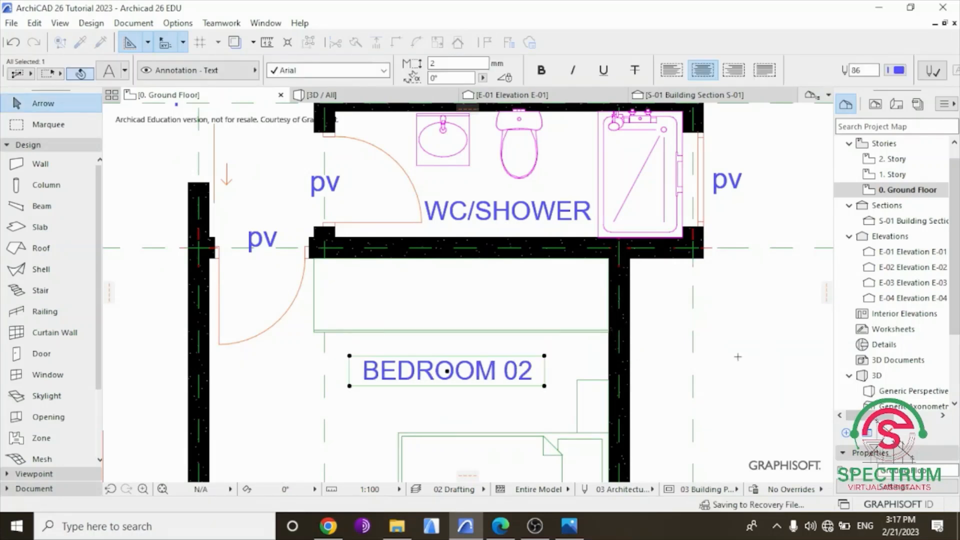
pyautogui.click(745, 356)
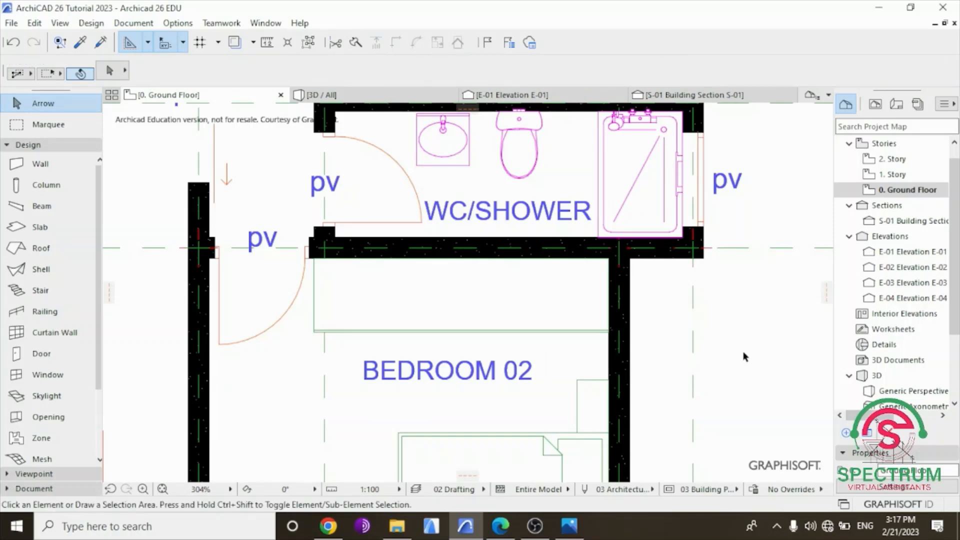
# Delete the bed in Bedroom 02.
pyautogui.scroll(-3, 556, 388)
pyautogui.scroll(-1, 553, 385)
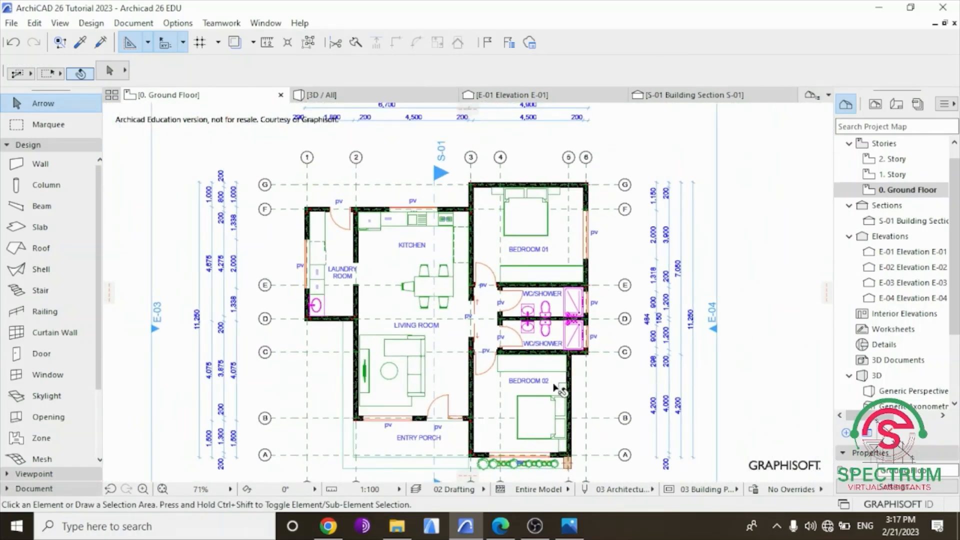
pyautogui.scroll(1, 529, 414)
pyautogui.click(539, 399)
pyautogui.press('Delete')
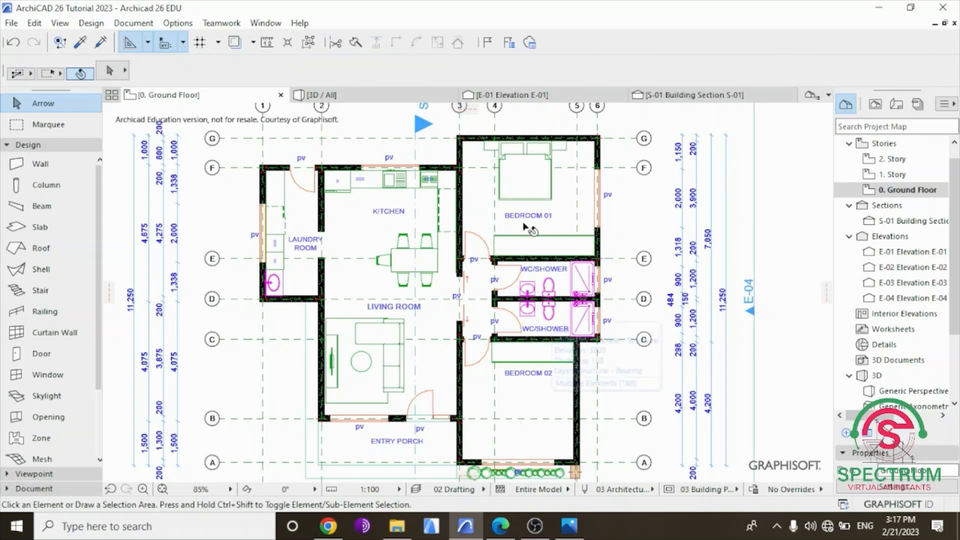
# Copy the bed in Bedroom 01 and place the pasted copy in Bedroom 02 below its label.
pyautogui.click(520, 190)
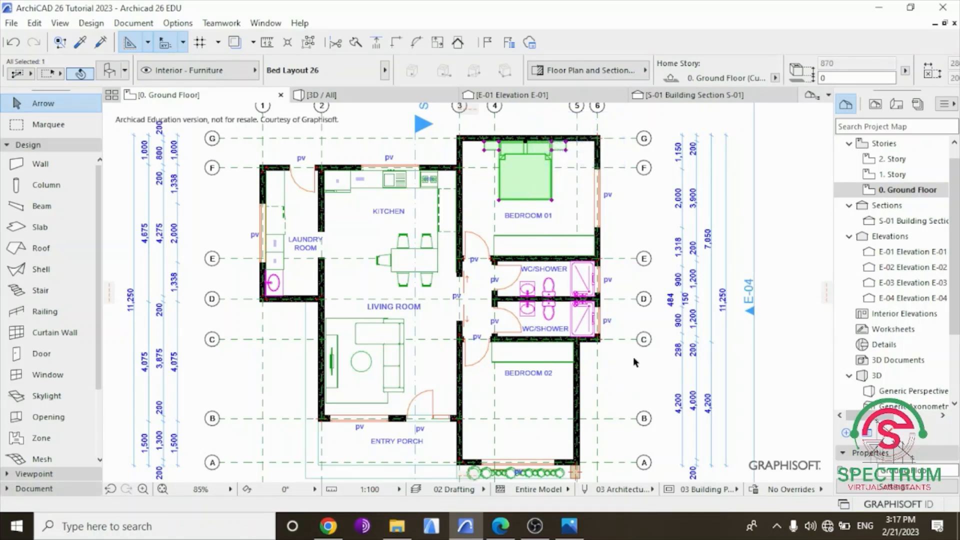
pyautogui.click(630, 393)
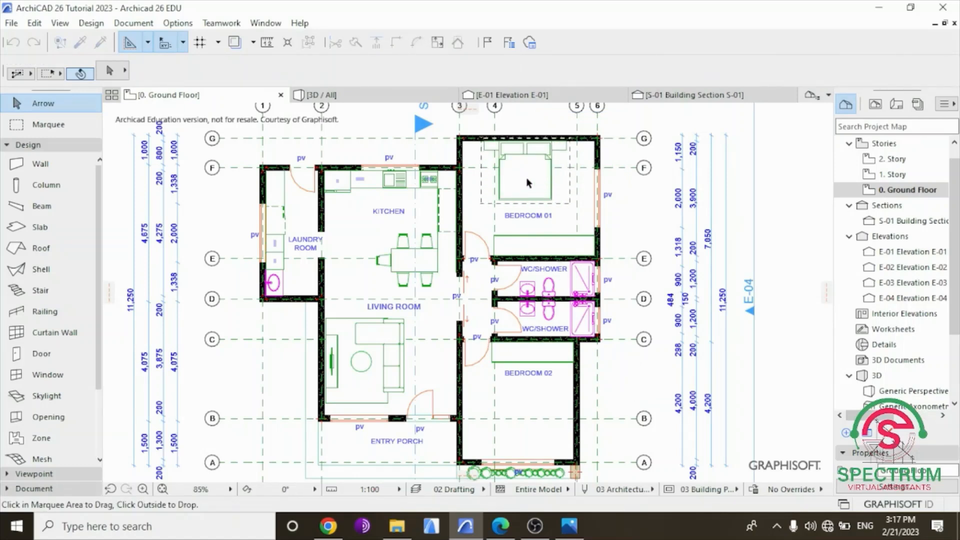
pyautogui.moveTo(526, 178); pyautogui.dragTo(532, 278)
pyautogui.click(526, 439)
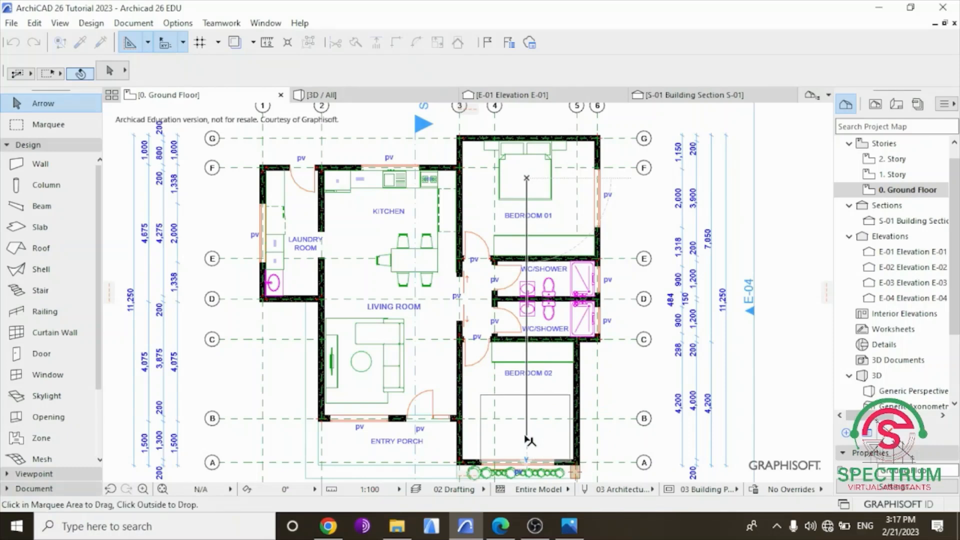
pyautogui.click(537, 412)
# Rotate the pasted bed half a turn about the midpoint of its headboard.
pyautogui.rightClick(628, 381)
pyautogui.moveTo(740, 303)
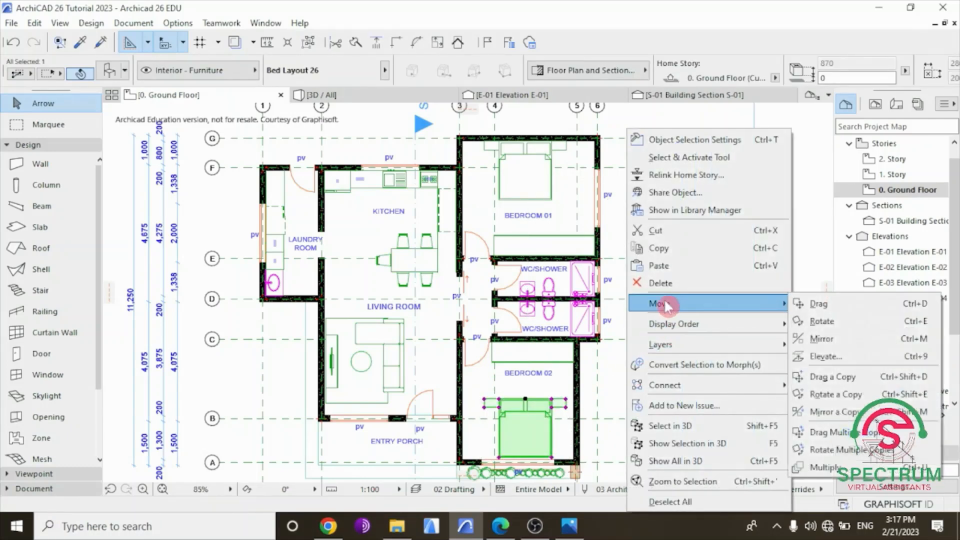
pyautogui.click(819, 321)
pyautogui.click(525, 398)
pyautogui.click(474, 399)
pyautogui.click(551, 399)
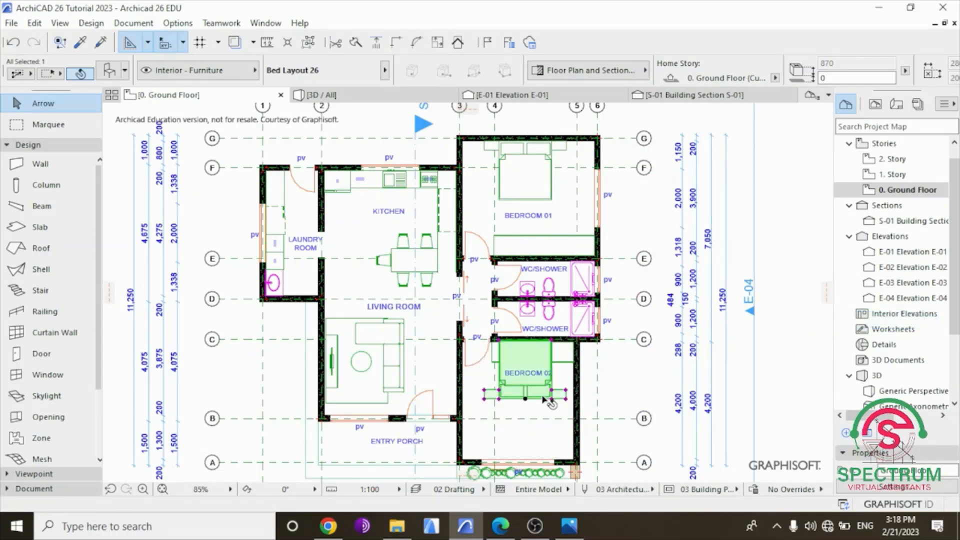
# Move the rotated bed about 1,942 mm straight down, with its headboard against Bedroom 02's window wall, and deselect it.
pyautogui.click(539, 398)
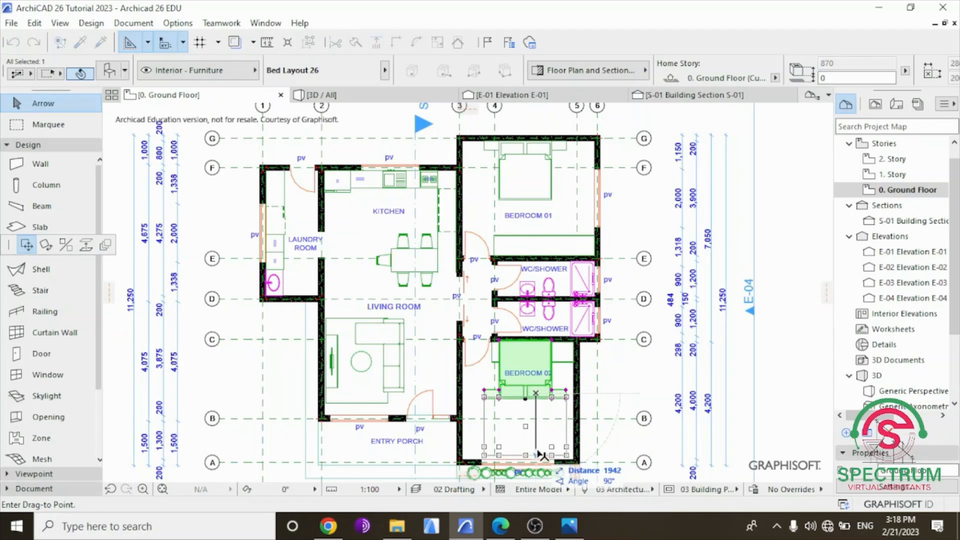
pyautogui.click(538, 455)
pyautogui.click(792, 308)
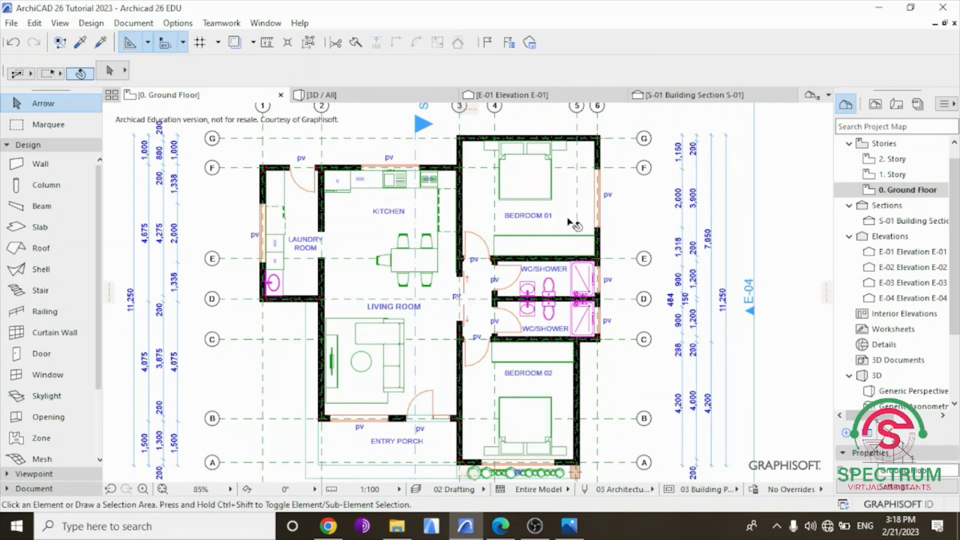
# Undo the recent bed edits in Bedroom 02, including the move, the rotation and the paste.
pyautogui.click(13, 44)
pyautogui.click(14, 45)
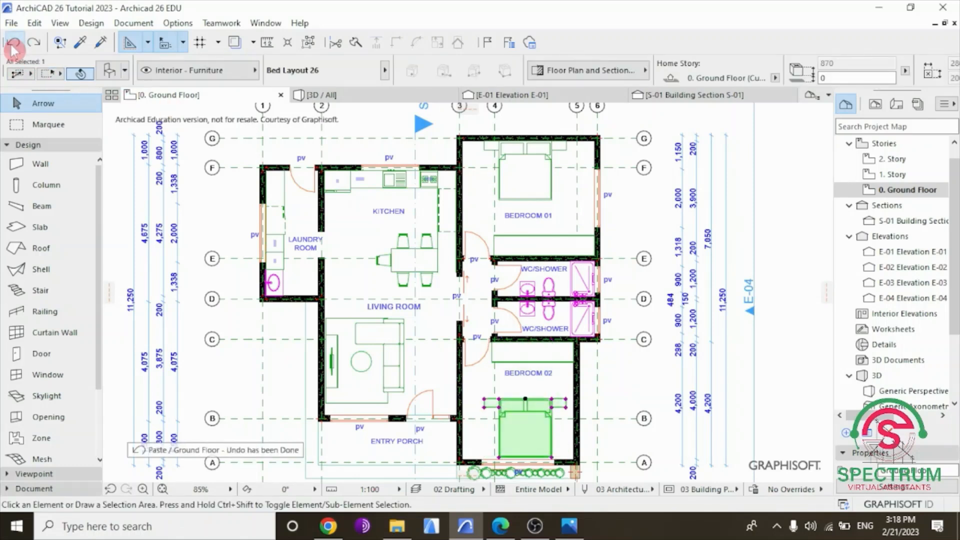
pyautogui.click(12, 45)
pyautogui.click(12, 45)
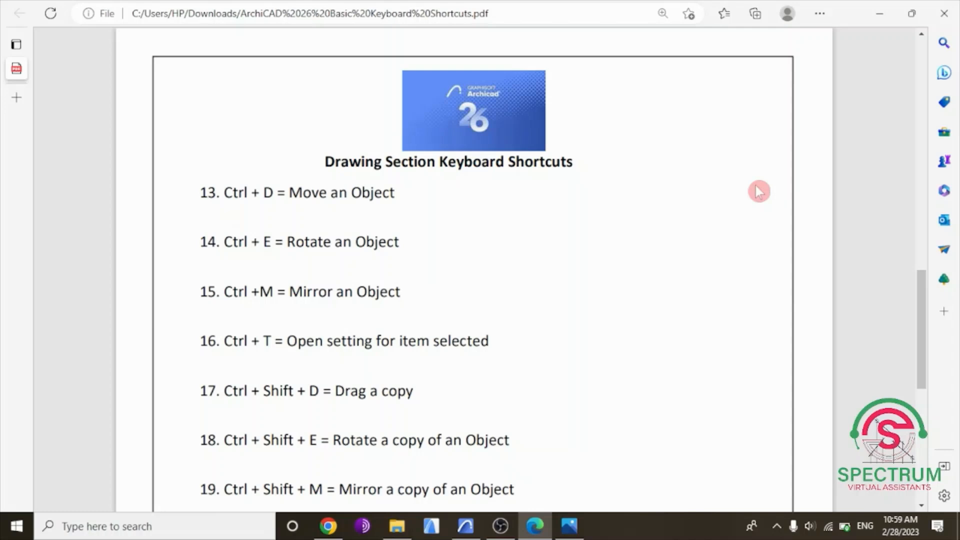
# Highlight the "Move an Object" entry in the PDF list, clear the highlight, and switch to the floor plan in Archicad.
pyautogui.moveTo(199, 193); pyautogui.dragTo(400, 196)
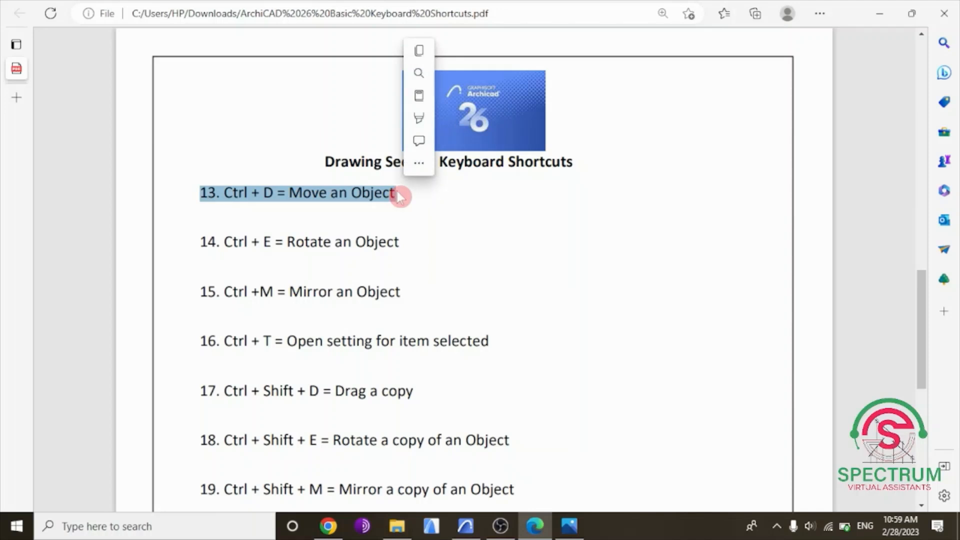
pyautogui.click(481, 210)
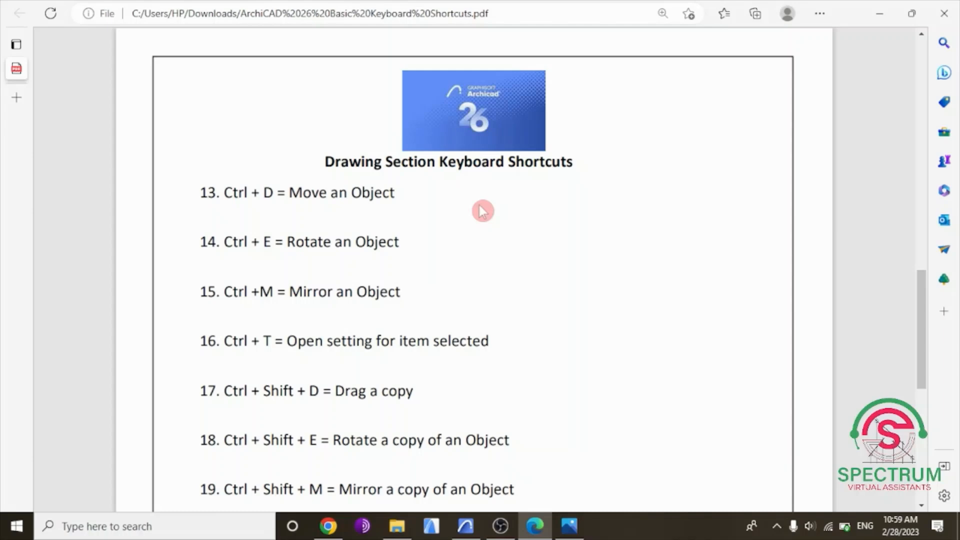
pyautogui.click(465, 525)
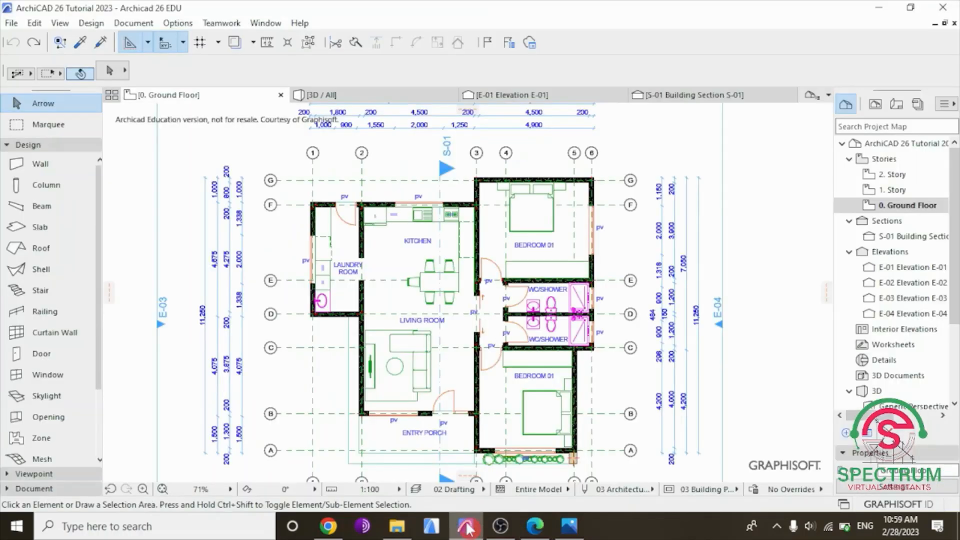
# Move the L-shaped sofa in the living room horizontally about 1,720 mm toward the wall shared with Bedroom 01.
pyautogui.scroll(-2, 493, 365)
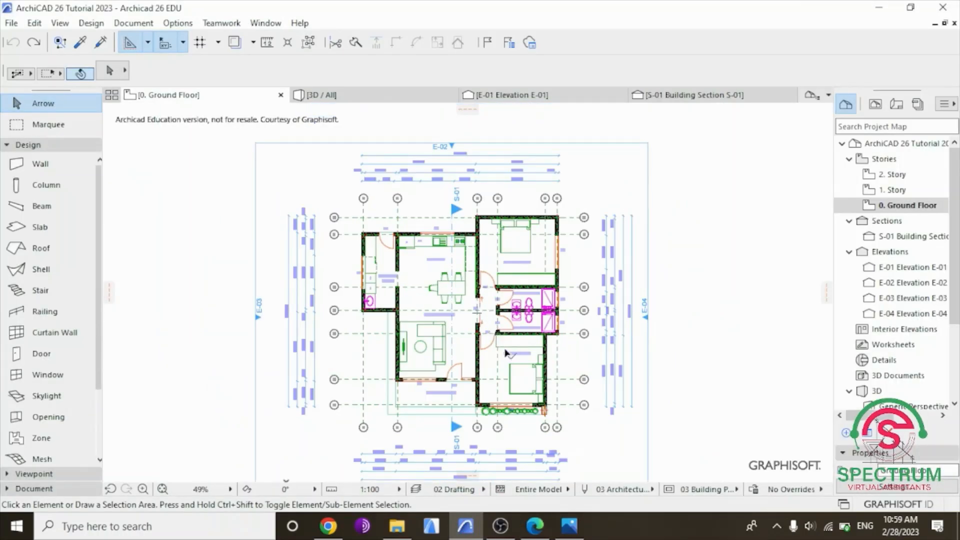
pyautogui.scroll(5, 519, 384)
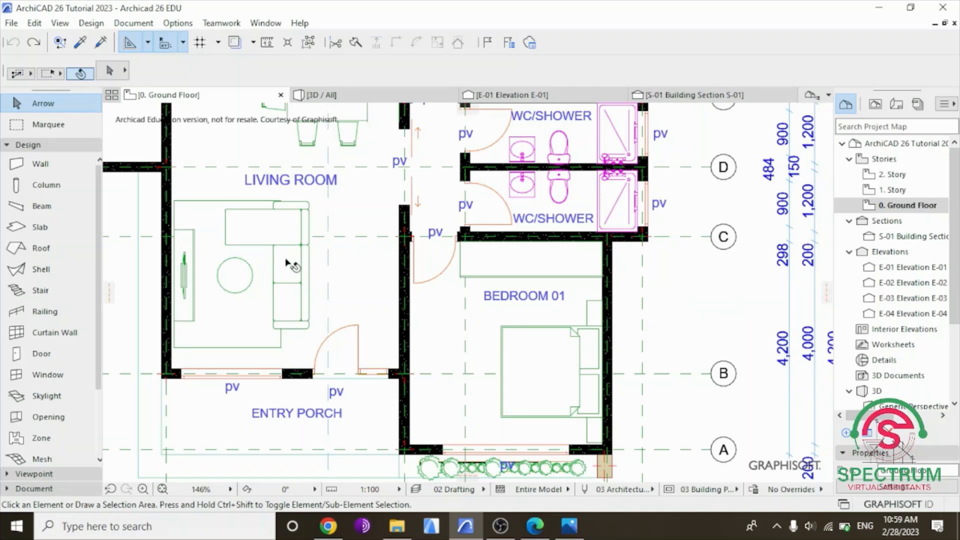
pyautogui.click(289, 261)
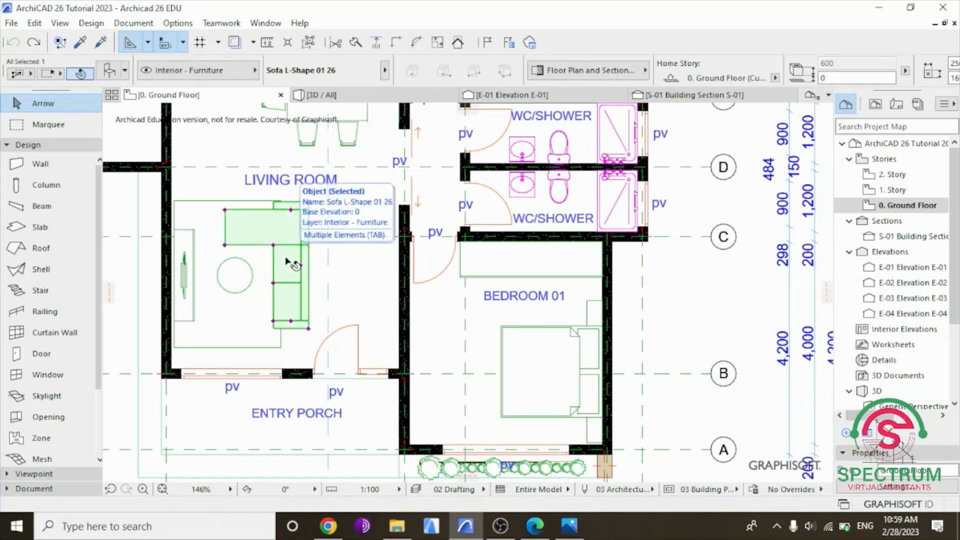
pyautogui.hotkey('ctrl', 'd')
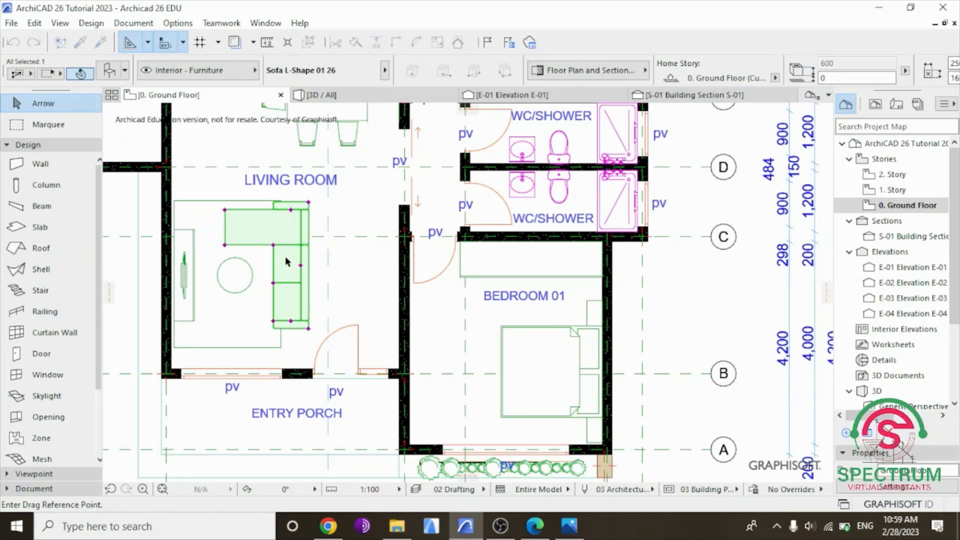
pyautogui.click(294, 259)
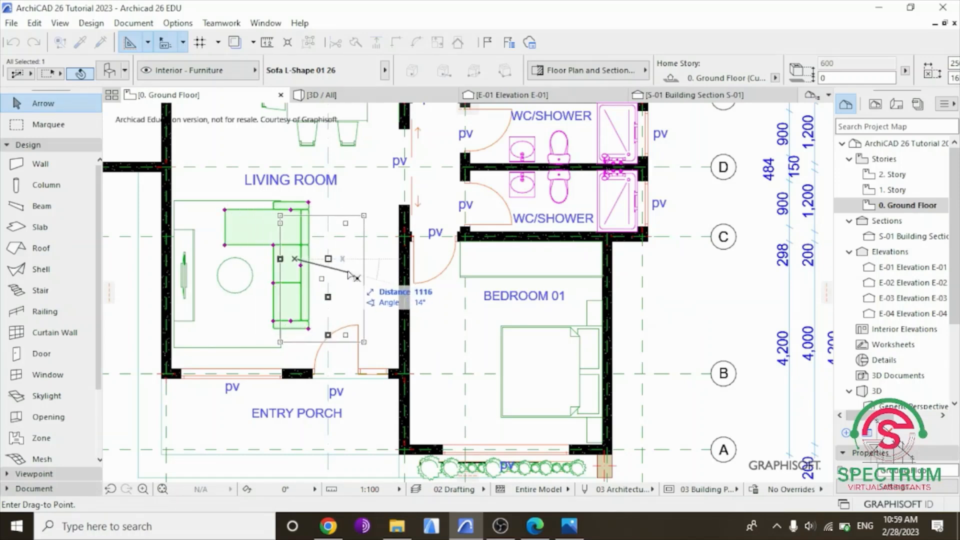
pyautogui.click(387, 267)
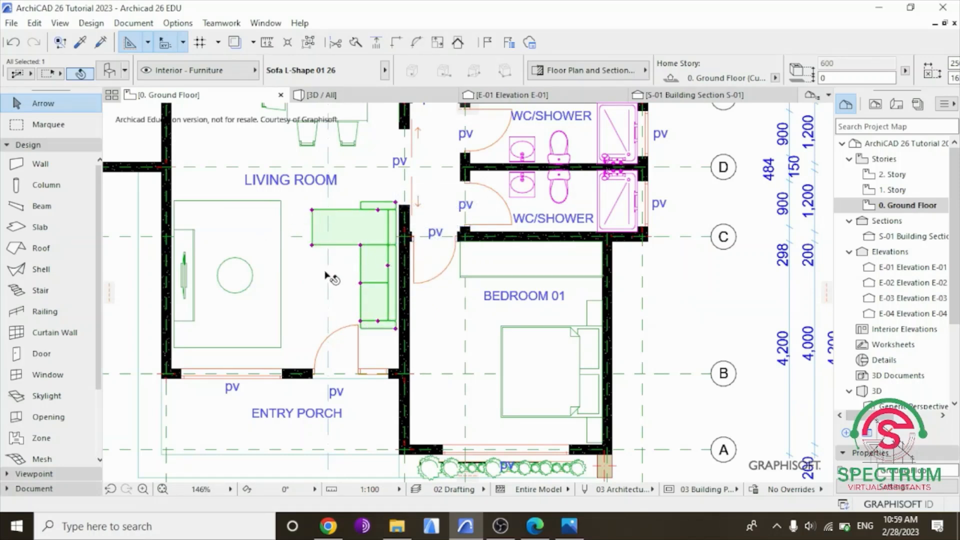
# Move the L-shaped sofa horizontally toward the TV unit by about 1,359 mm, move it about 402 mm further, and deselect it.
pyautogui.click(364, 275)
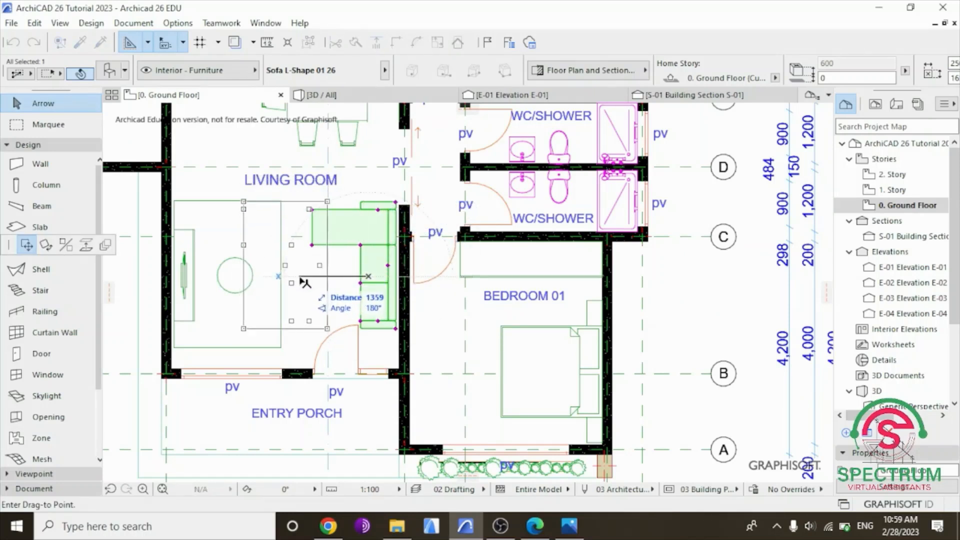
pyautogui.click(302, 281)
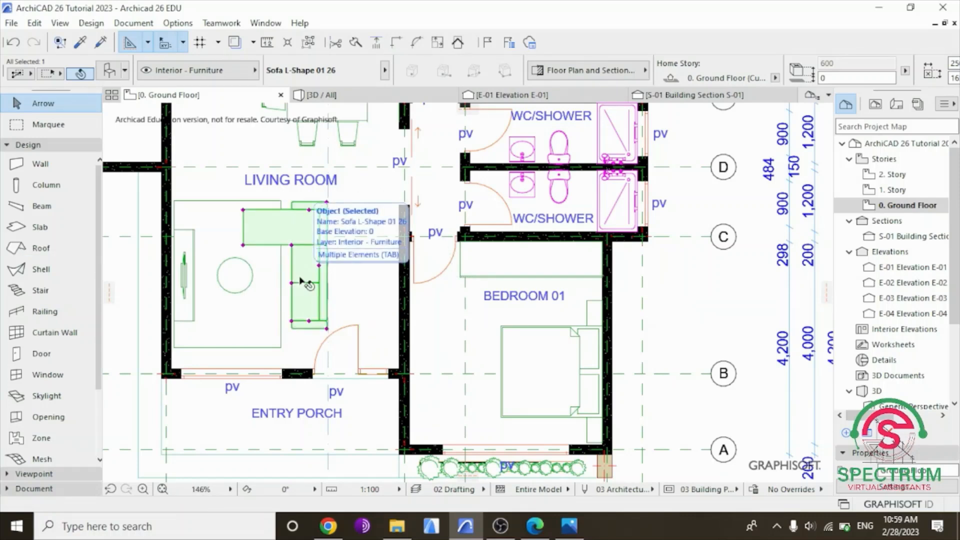
pyautogui.click(301, 281)
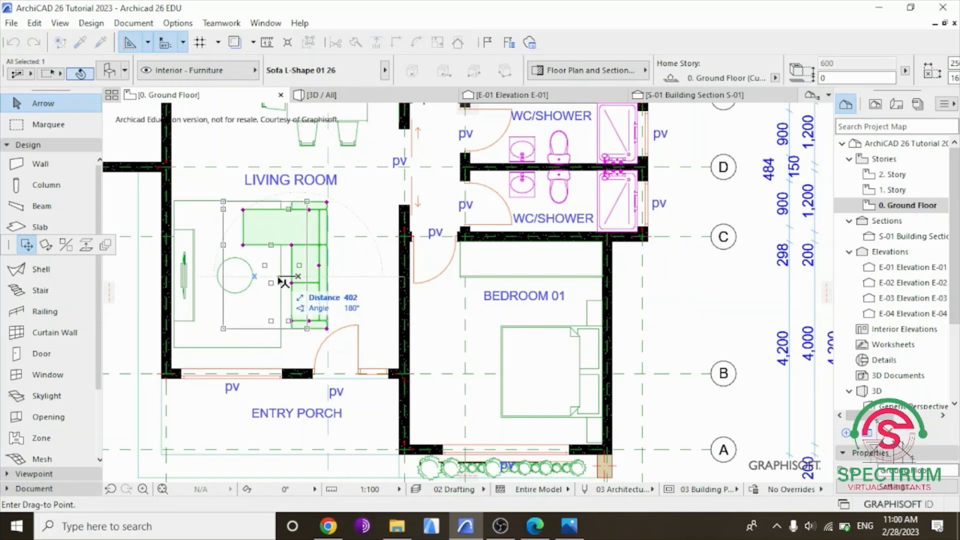
pyautogui.click(281, 281)
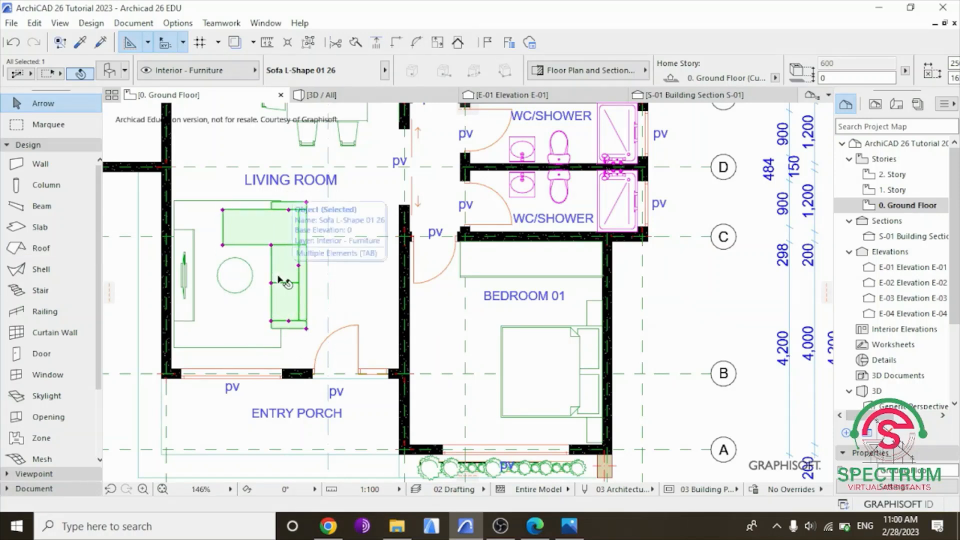
pyautogui.click(689, 317)
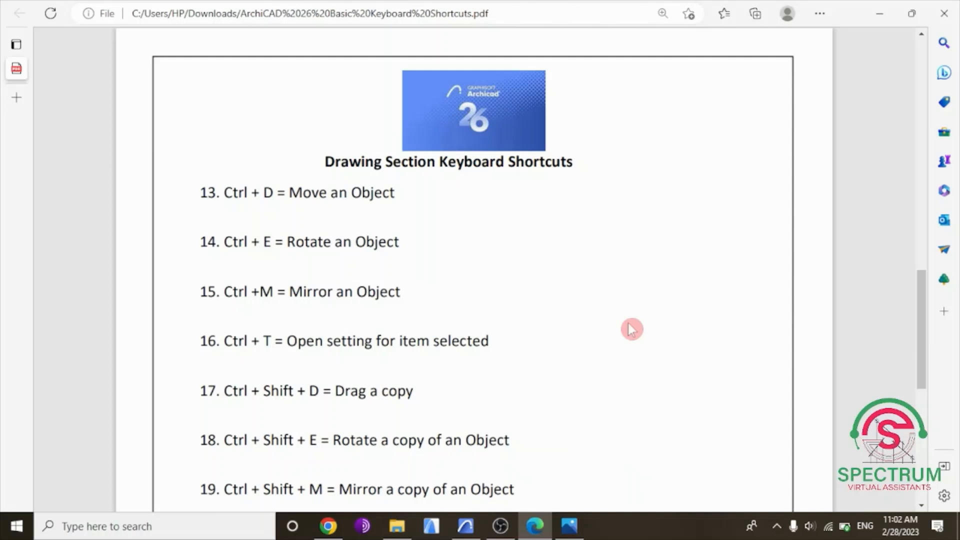
# Highlight the "Rotate an Object" entry in the PDF list, clear the highlight, and switch to the floor plan in Archicad.
pyautogui.moveTo(204, 241); pyautogui.dragTo(396, 242)
pyautogui.click(505, 289)
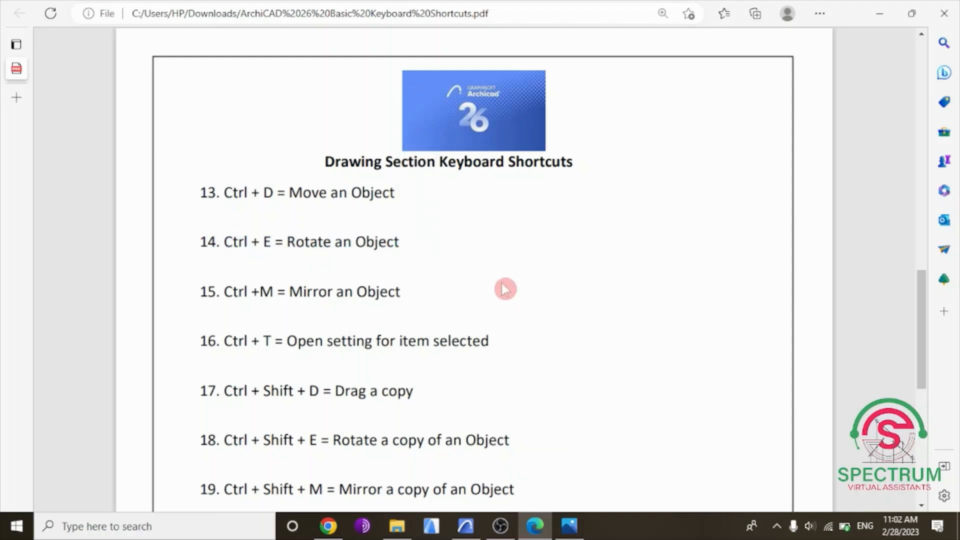
pyautogui.click(465, 524)
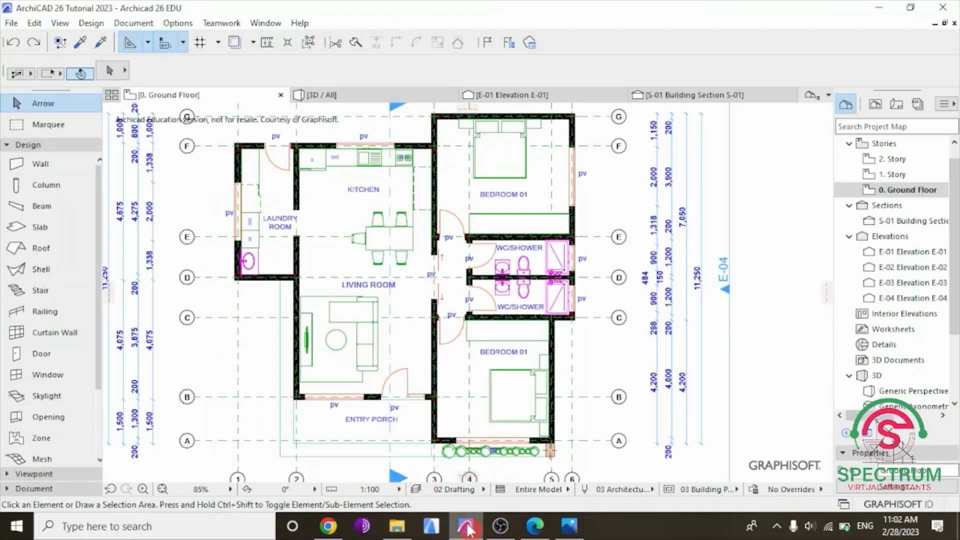
# Rotate the bed in the lower Bedroom 01 by 90° counterclockwise about a point on its mattress, using a horizontal reference line.
pyautogui.scroll(4, 502, 378)
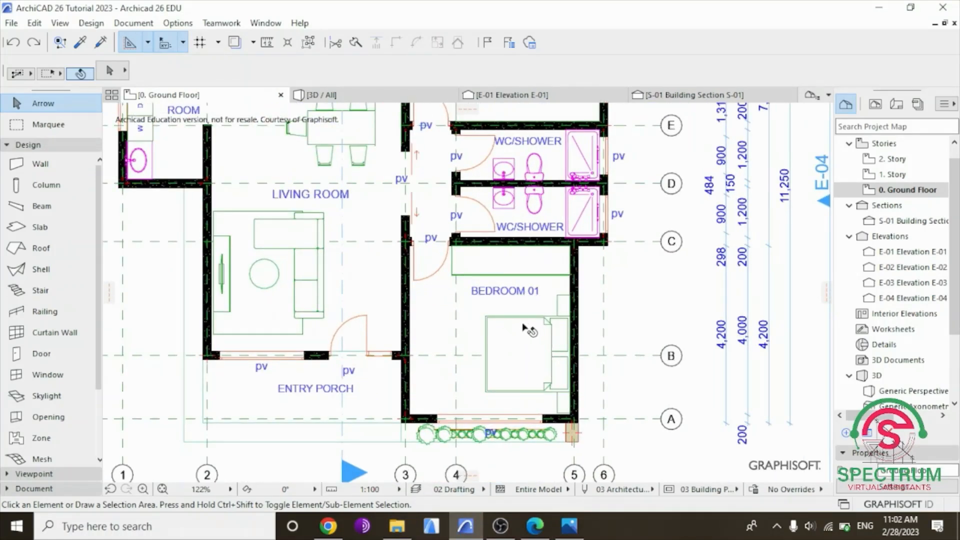
pyautogui.click(530, 334)
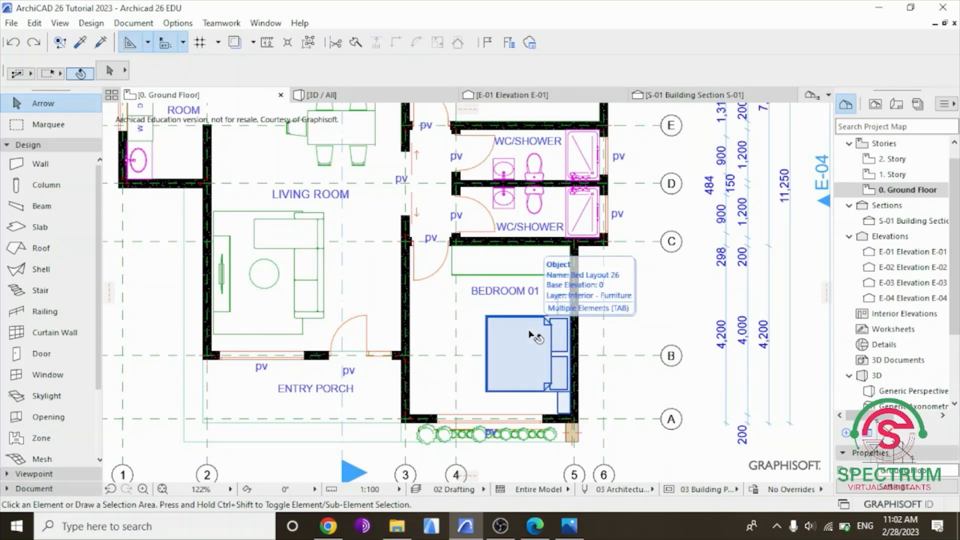
pyautogui.click(637, 331)
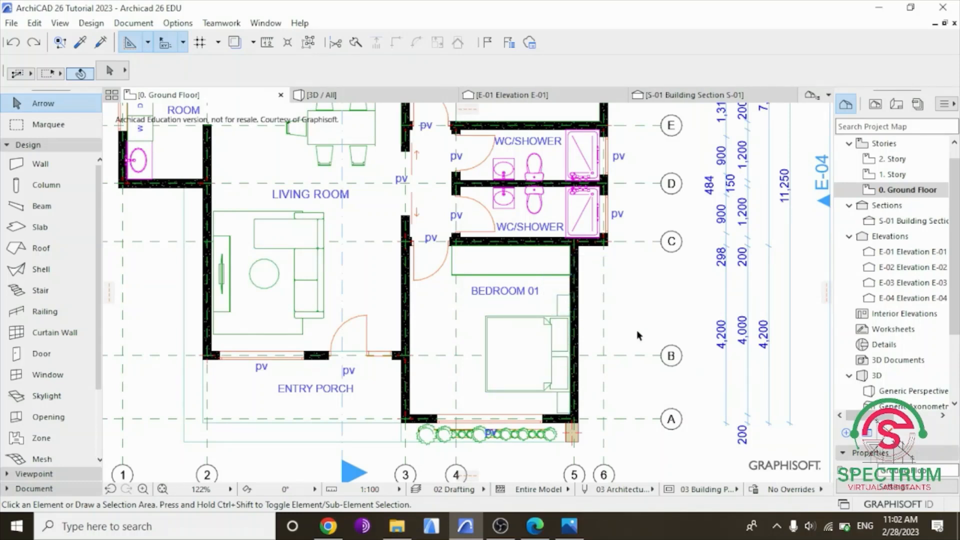
pyautogui.click(510, 334)
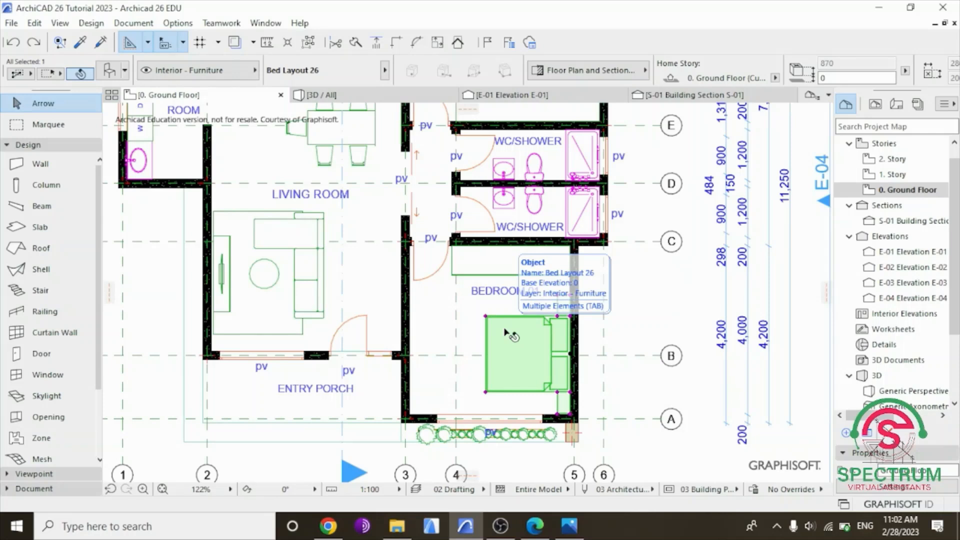
pyautogui.hotkey('ctrl', 'e')
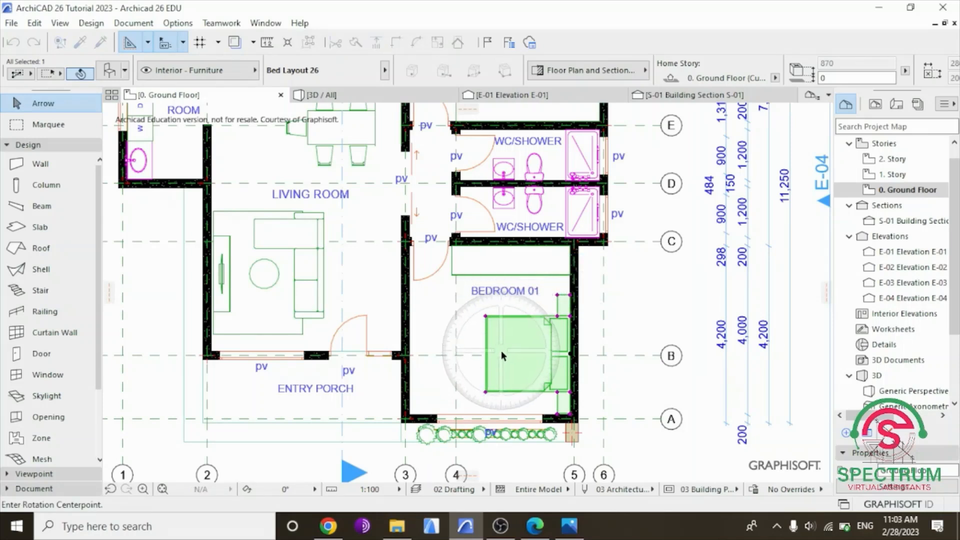
pyautogui.click(512, 357)
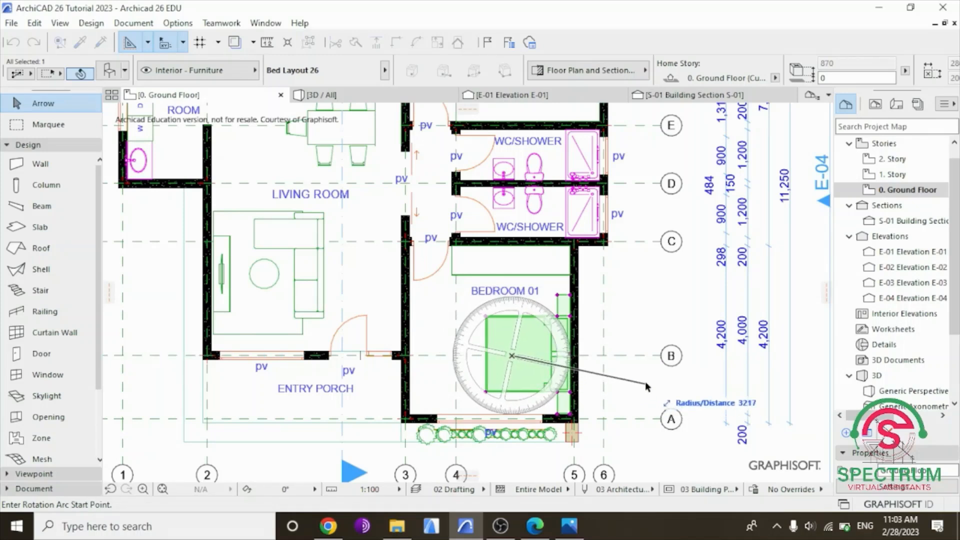
pyautogui.click(703, 356)
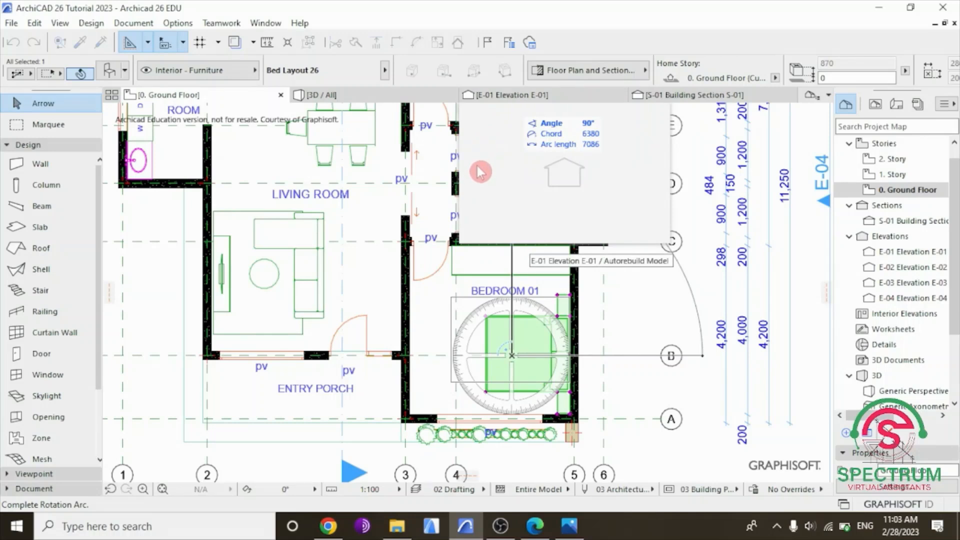
pyautogui.click(515, 311)
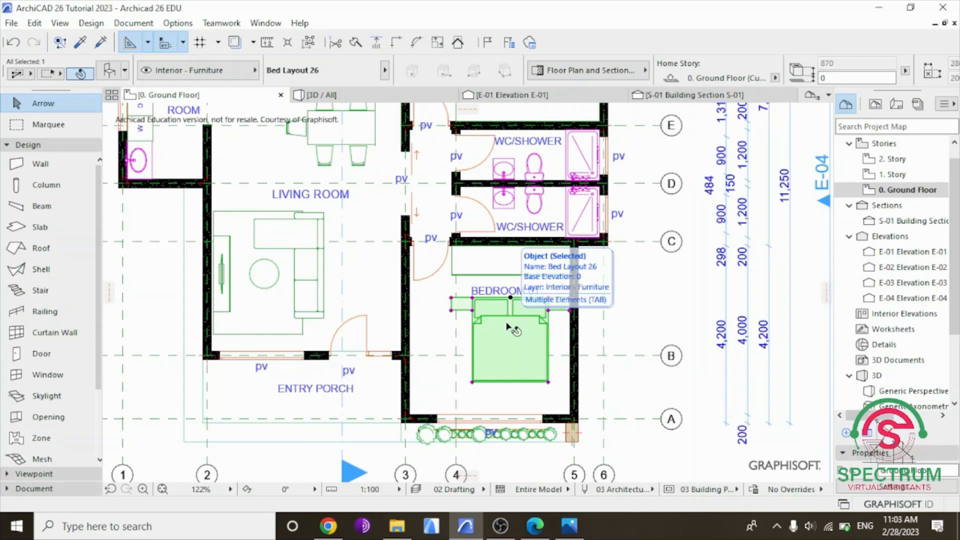
# Undo the bed's rotation in the lower Bedroom 01 and leave nothing selected.
pyautogui.click(15, 44)
pyautogui.click(627, 306)
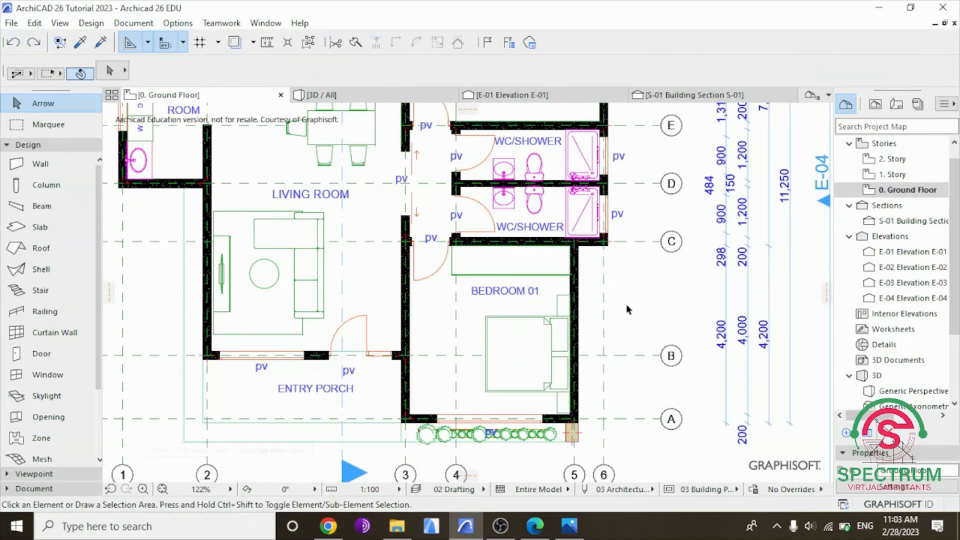
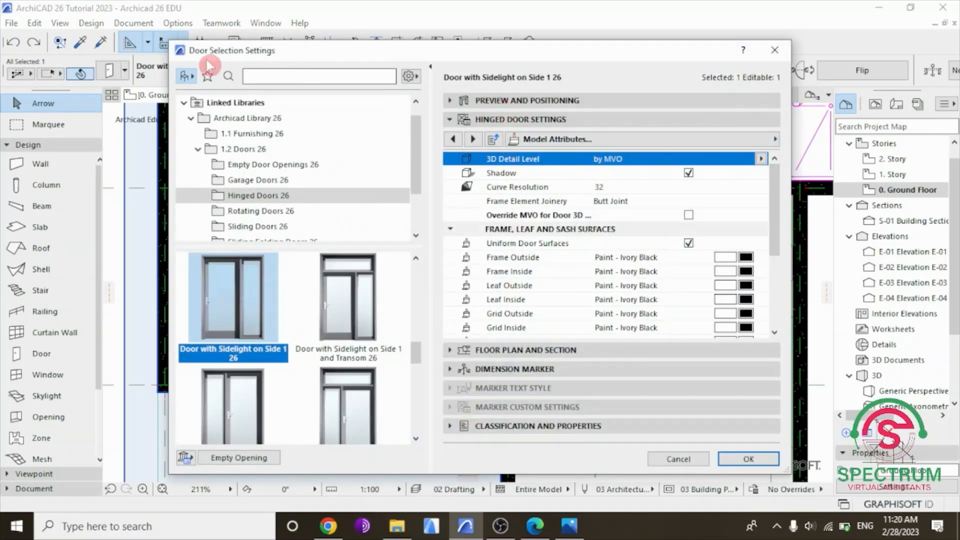
# Review the selected door's positioning, hinged door, floor plan, dimension marker and classification settings, and accept the dialog.
pyautogui.moveTo(195, 52)
pyautogui.mouseDown()
pyautogui.moveTo(223, 47)
pyautogui.moveTo(199, 49)
pyautogui.mouseUp()
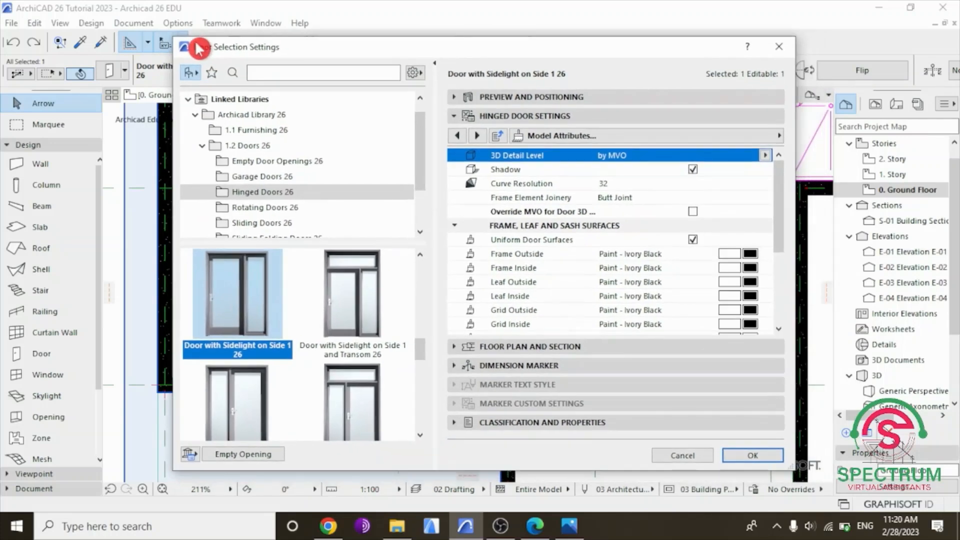
pyautogui.click(552, 96)
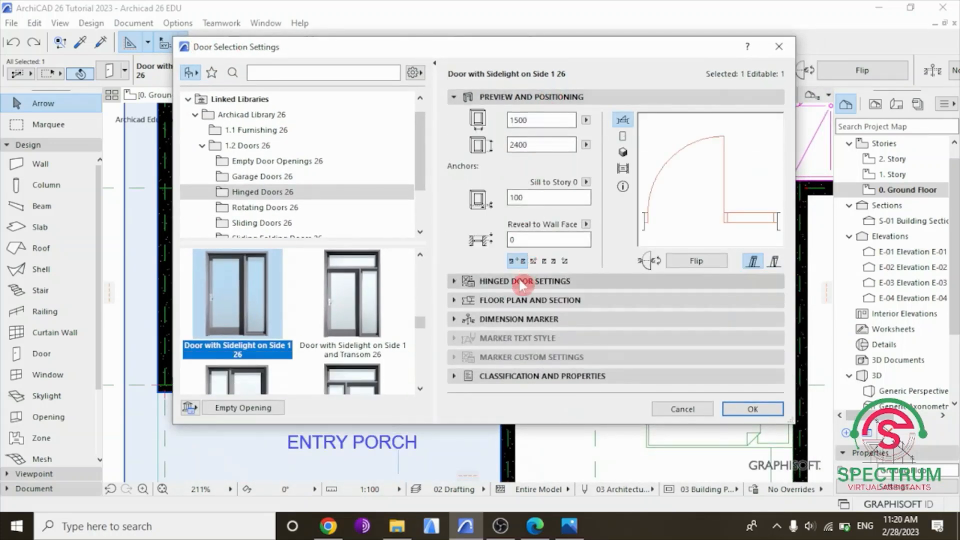
pyautogui.click(520, 281)
pyautogui.click(523, 308)
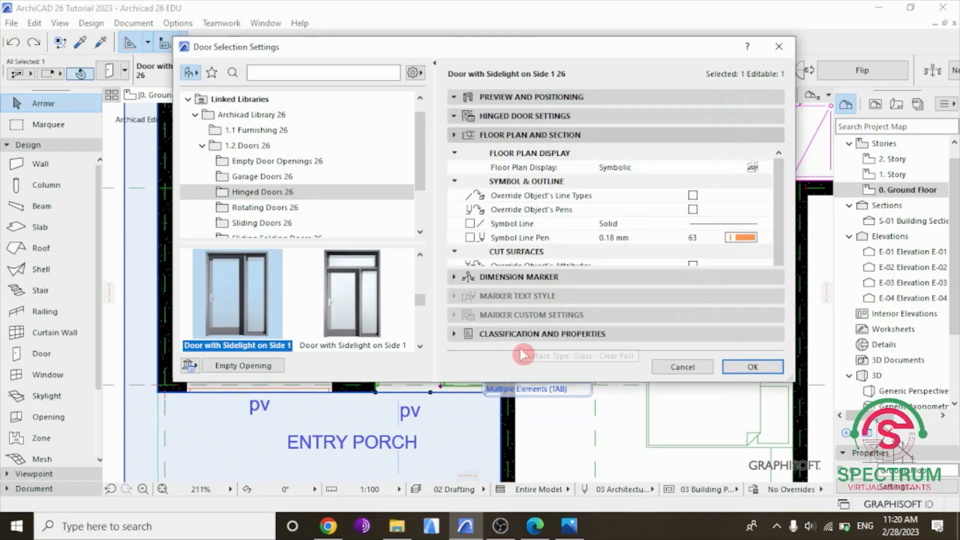
pyautogui.click(522, 332)
pyautogui.click(521, 338)
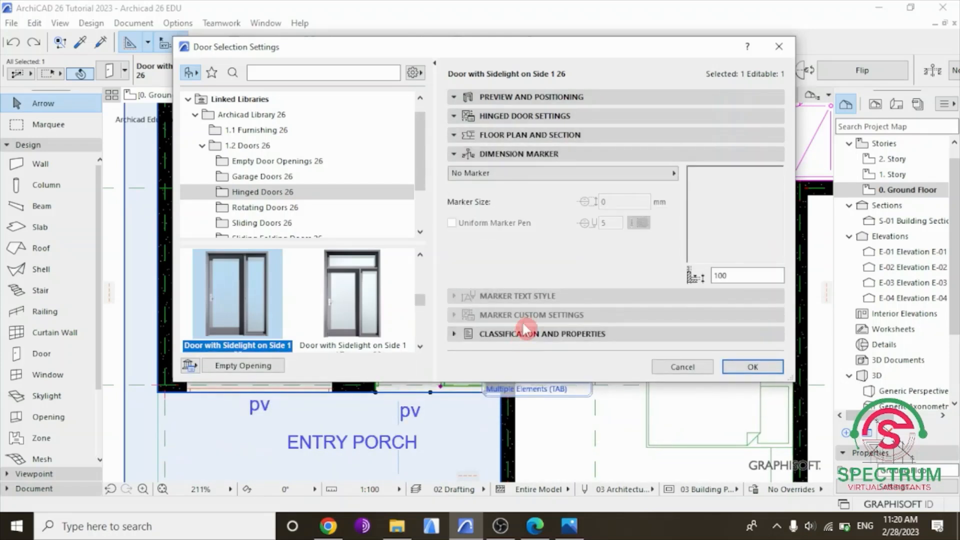
pyautogui.scroll(-15, 537, 331)
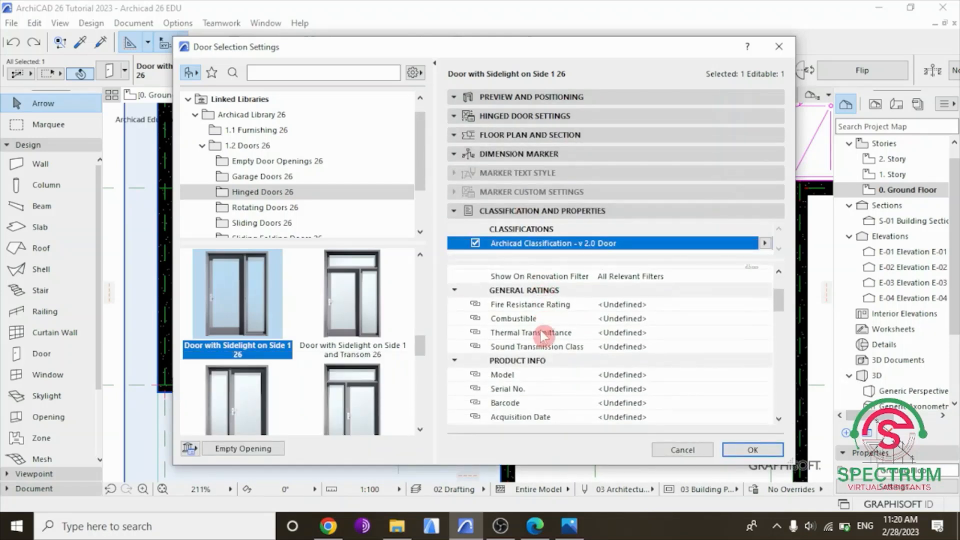
pyautogui.scroll(-2, 544, 337)
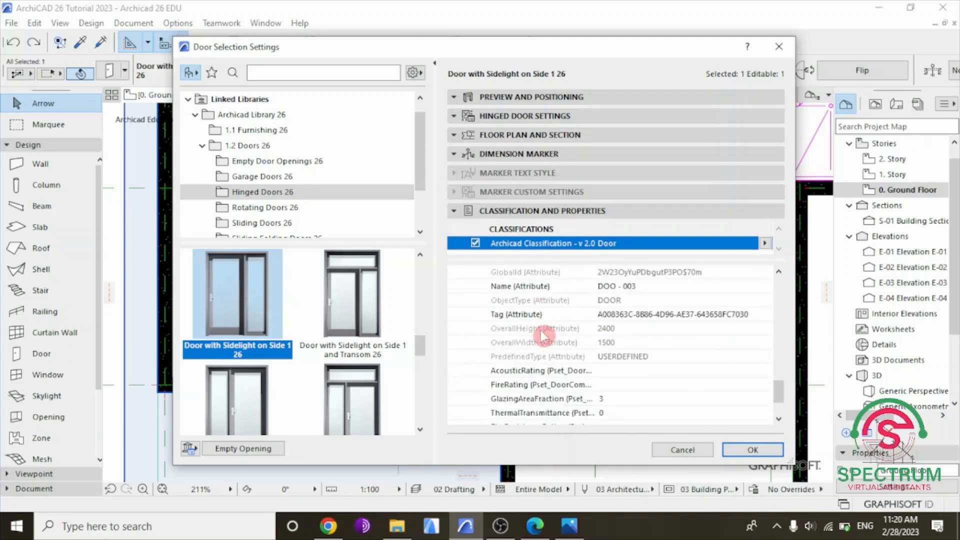
pyautogui.click(750, 449)
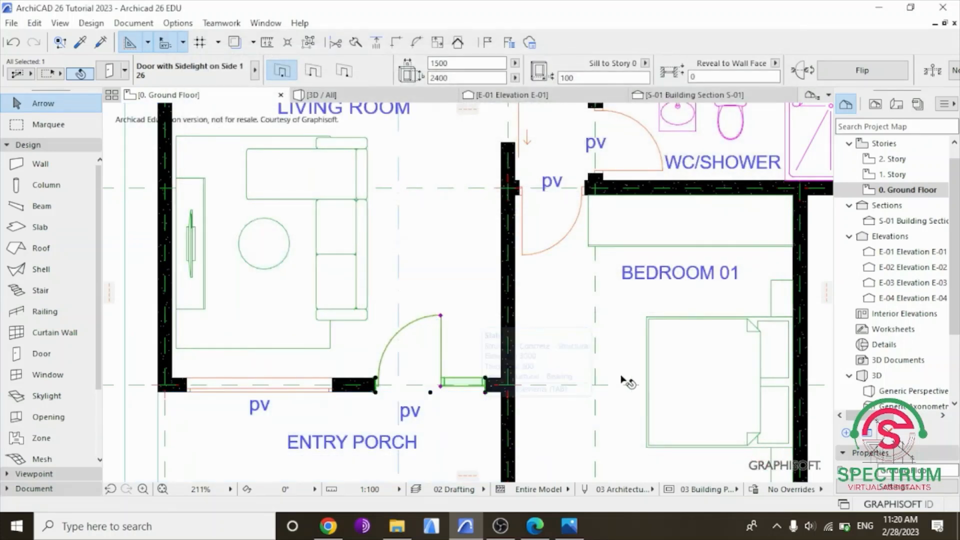
# Deselect the entry door, open the settings of the bed in the upper Bedroom 01, and accept the dialog.
pyautogui.scroll(-5, 455, 364)
pyautogui.scroll(-2, 496, 302)
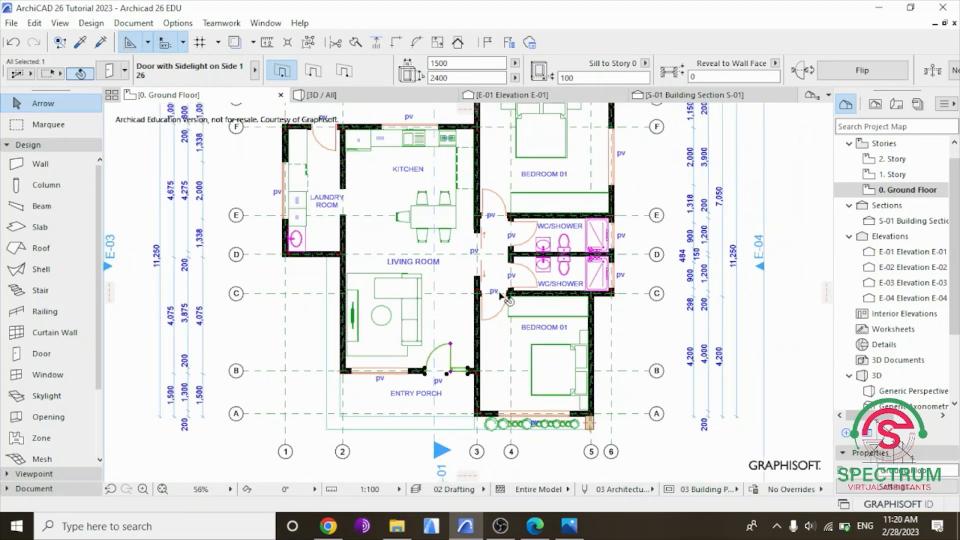
pyautogui.scroll(4, 678, 234)
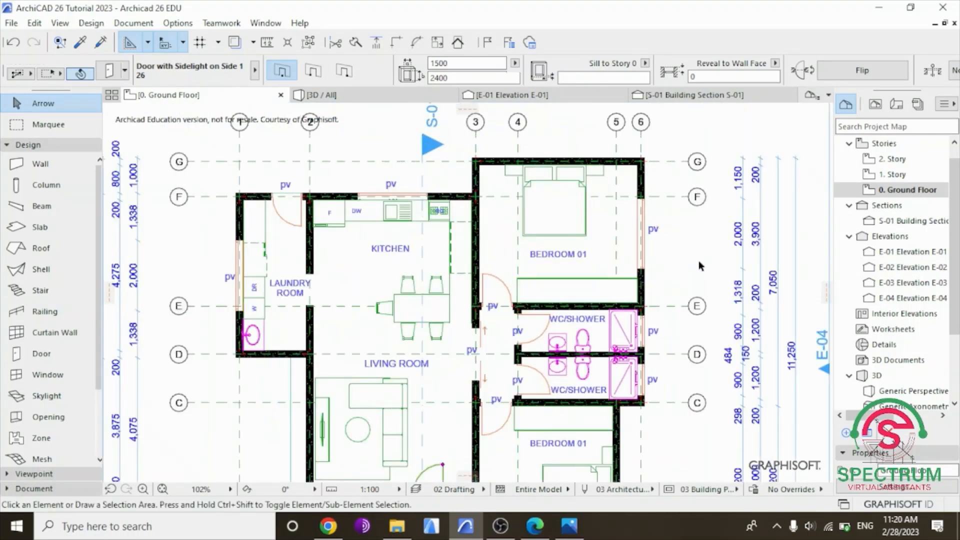
pyautogui.click(700, 260)
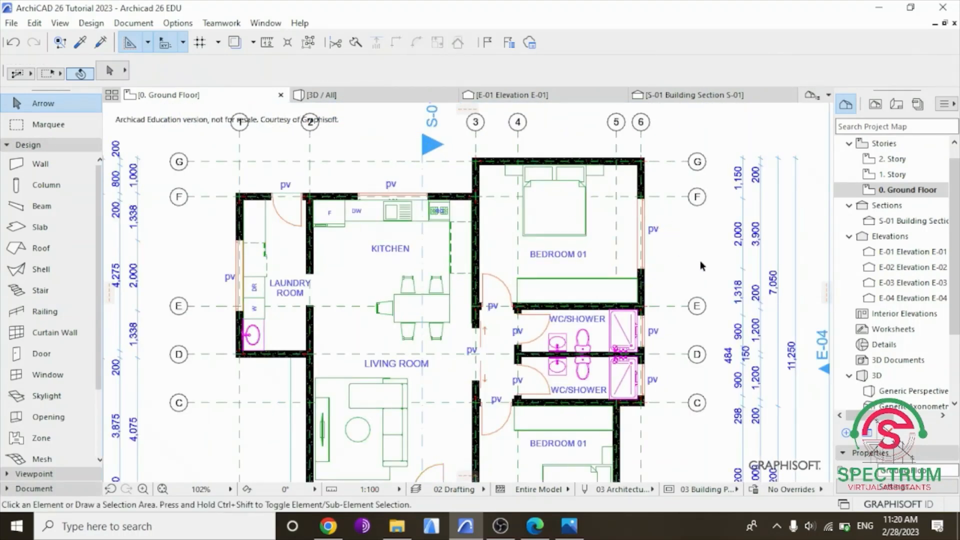
pyautogui.click(565, 225)
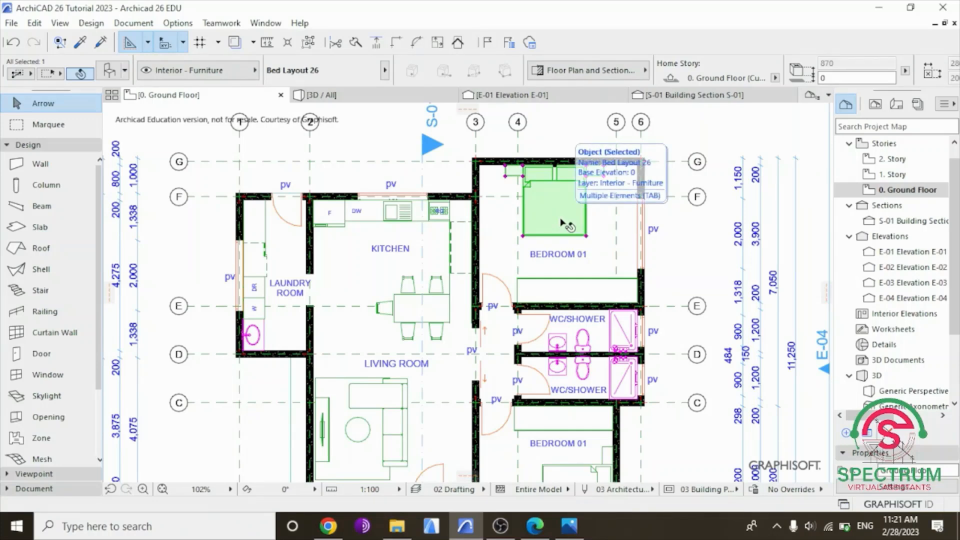
pyautogui.doubleClick(565, 225)
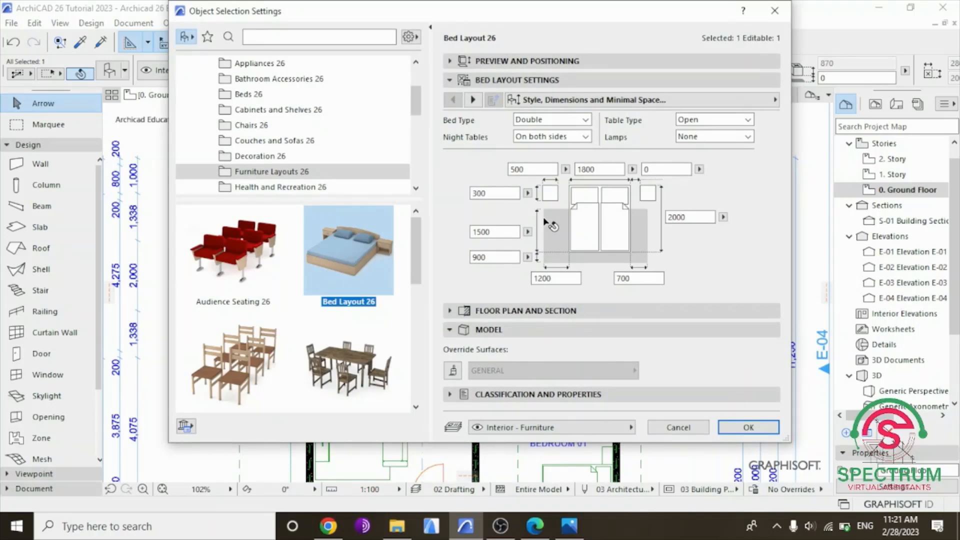
pyautogui.click(749, 427)
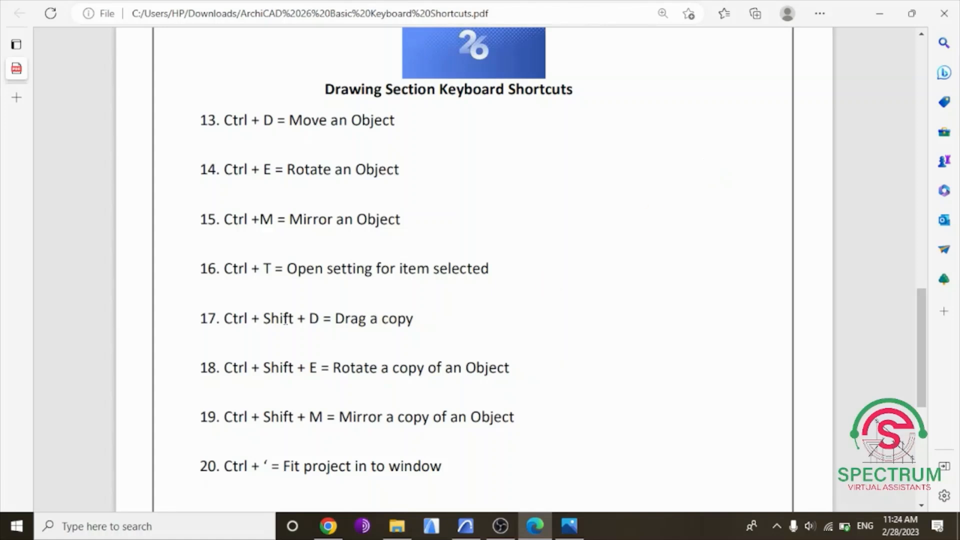
# Highlight the "Drag a copy" entry in the PDF list, clear the highlight, and switch to the floor plan in Archicad.
pyautogui.moveTo(242, 310); pyautogui.dragTo(414, 319)
pyautogui.click(435, 353)
pyautogui.click(465, 526)
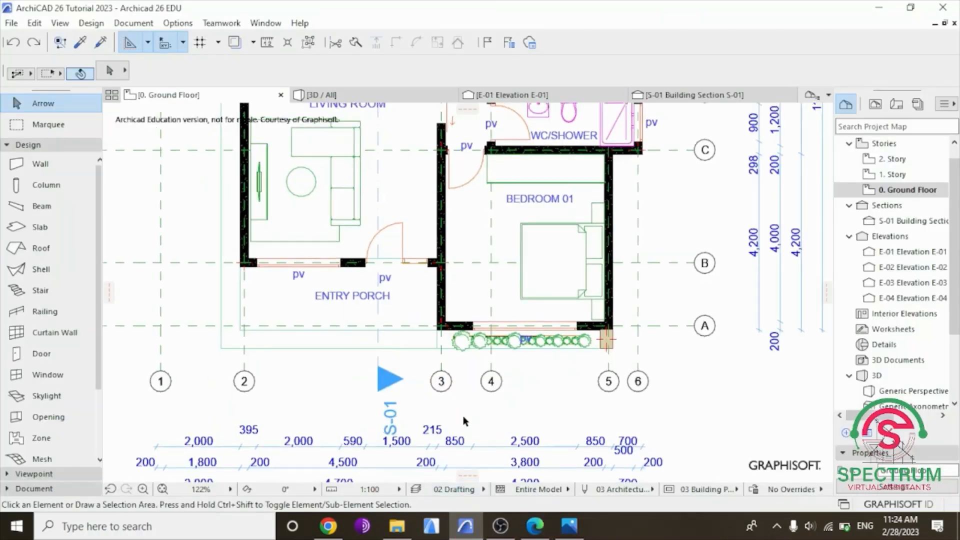
# Drag a copy of the lower Bedroom 01 bed about 4,926 mm diagonally to outside the building's lower-right corner and deselect it.
pyautogui.scroll(-4, 463, 416)
pyautogui.scroll(4, 501, 363)
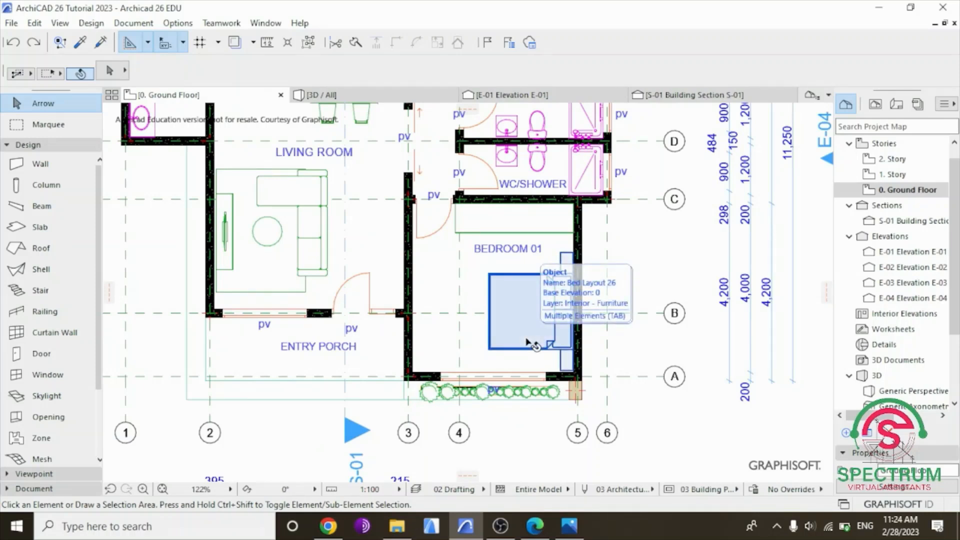
pyautogui.click(528, 343)
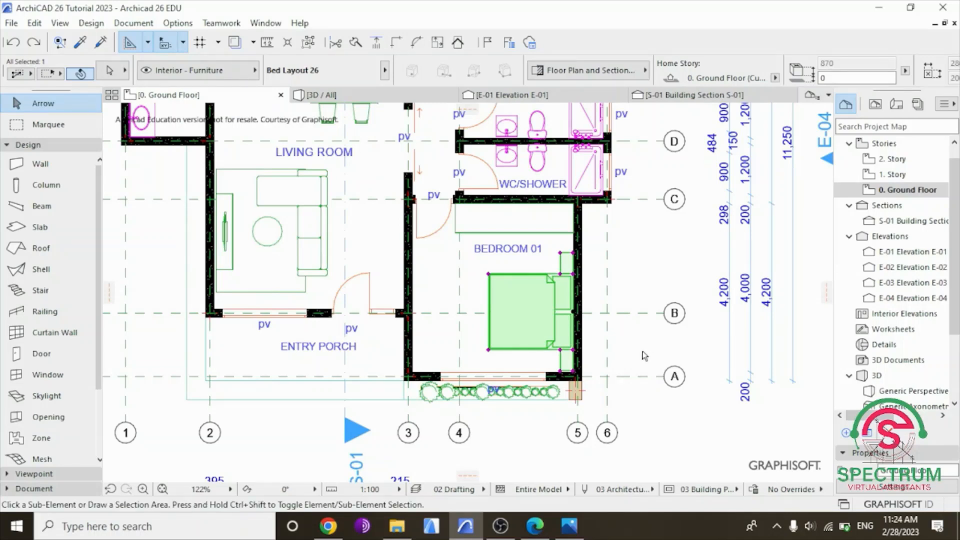
pyautogui.hotkey('ctrl', 'd')
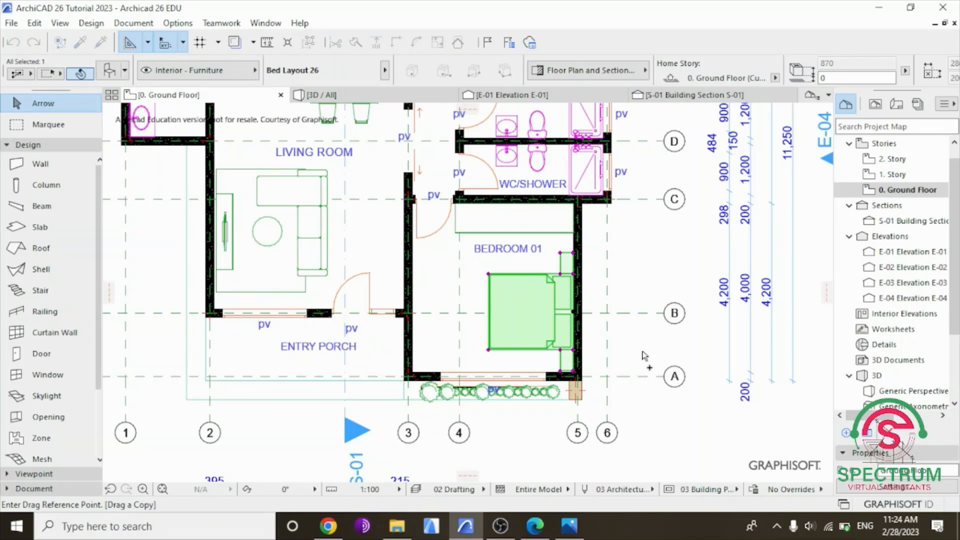
pyautogui.click(526, 299)
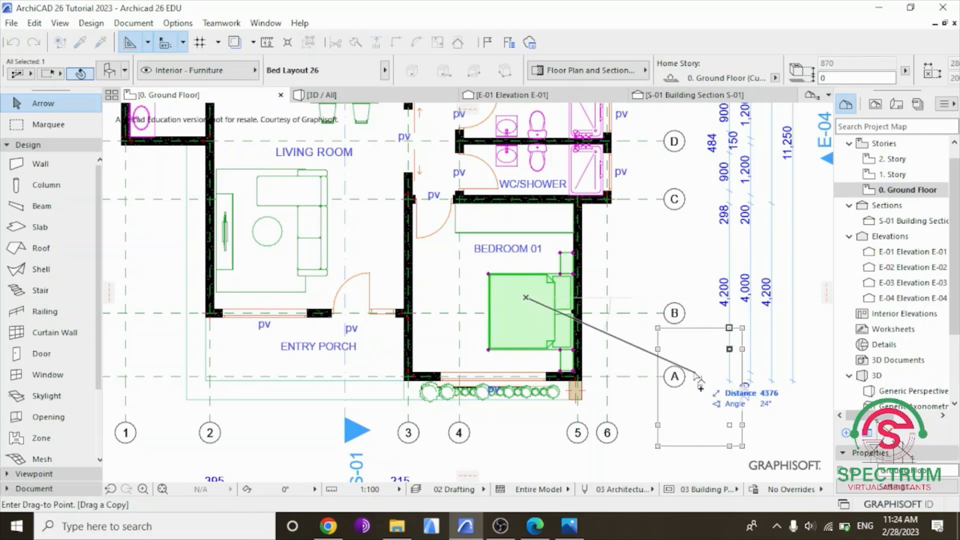
pyautogui.click(685, 433)
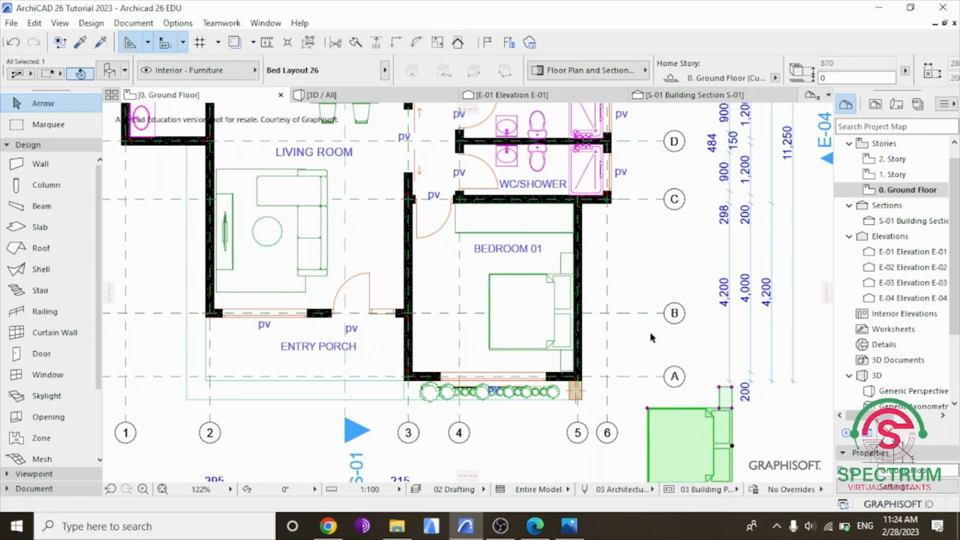
pyautogui.scroll(-3, 652, 354)
pyautogui.click(660, 458)
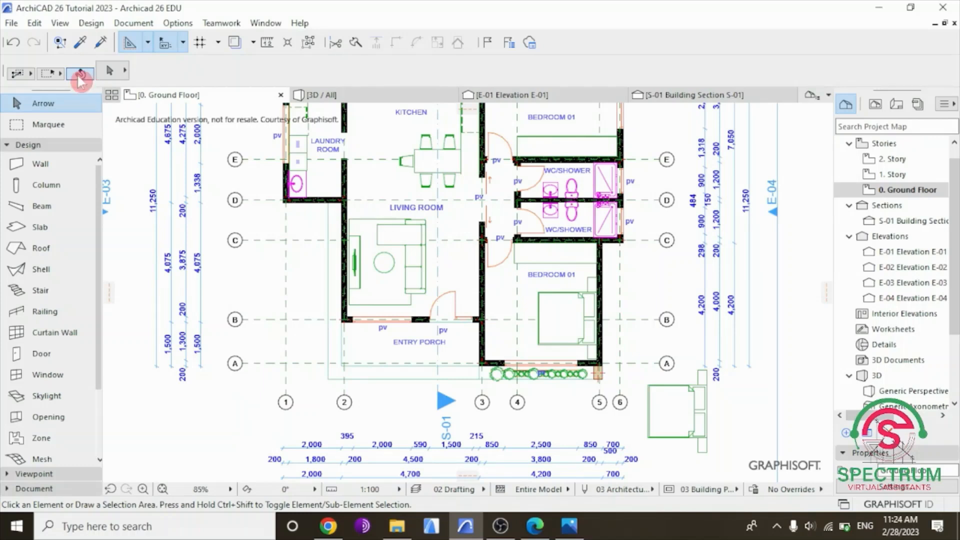
# Undo the dragged copy of the bed and leave nothing selected.
pyautogui.click(14, 42)
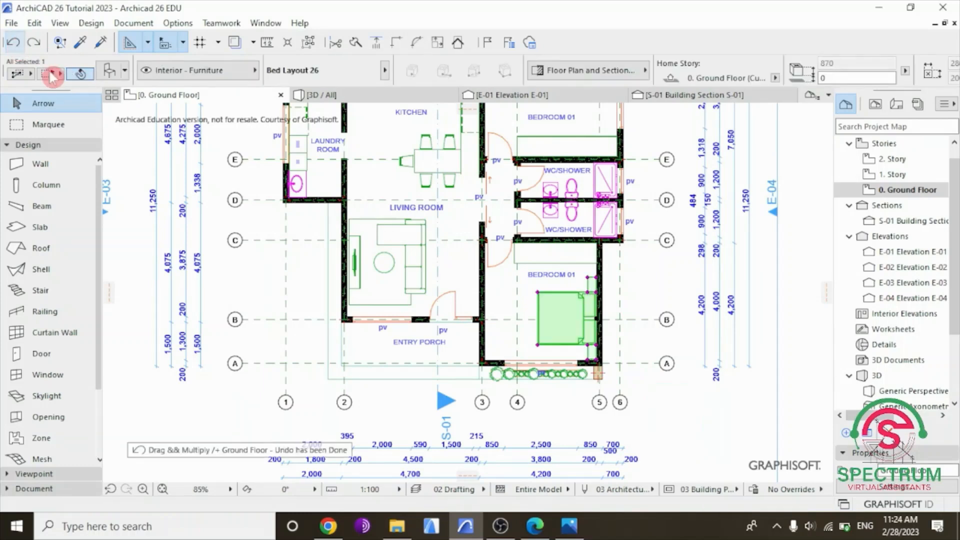
pyautogui.click(662, 408)
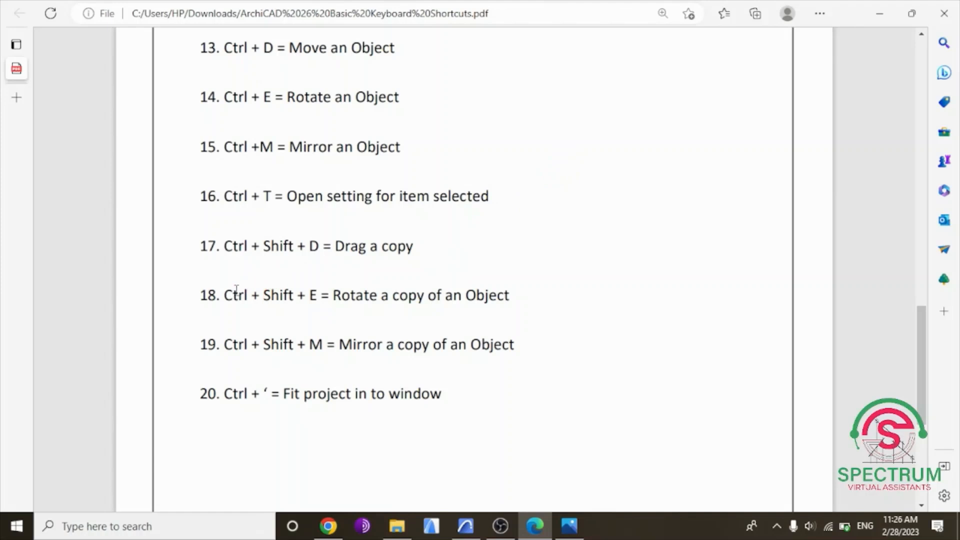
# Highlight the "Rotate a copy of an Object" entry in the PDF list, clear the highlight, and switch to Archicad.
pyautogui.moveTo(200, 295); pyautogui.dragTo(509, 296)
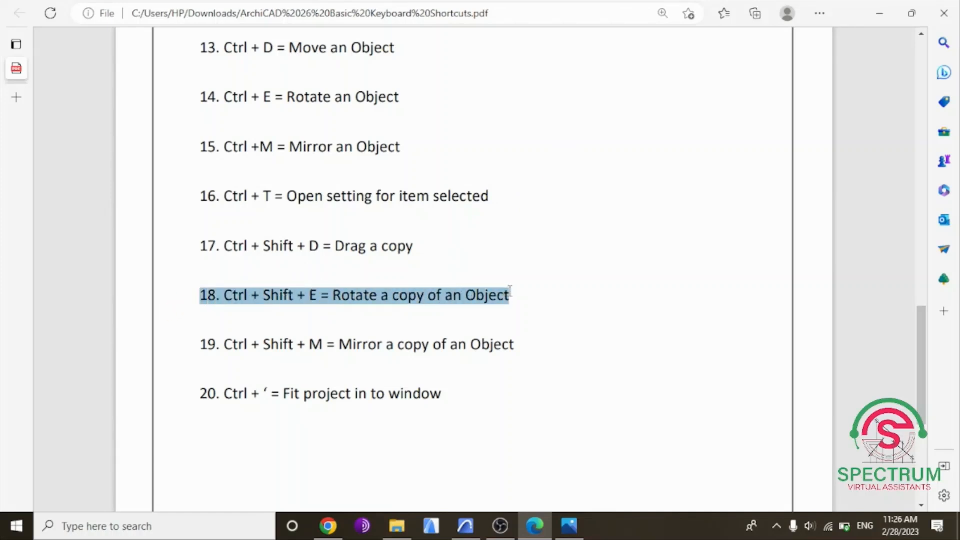
pyautogui.click(501, 325)
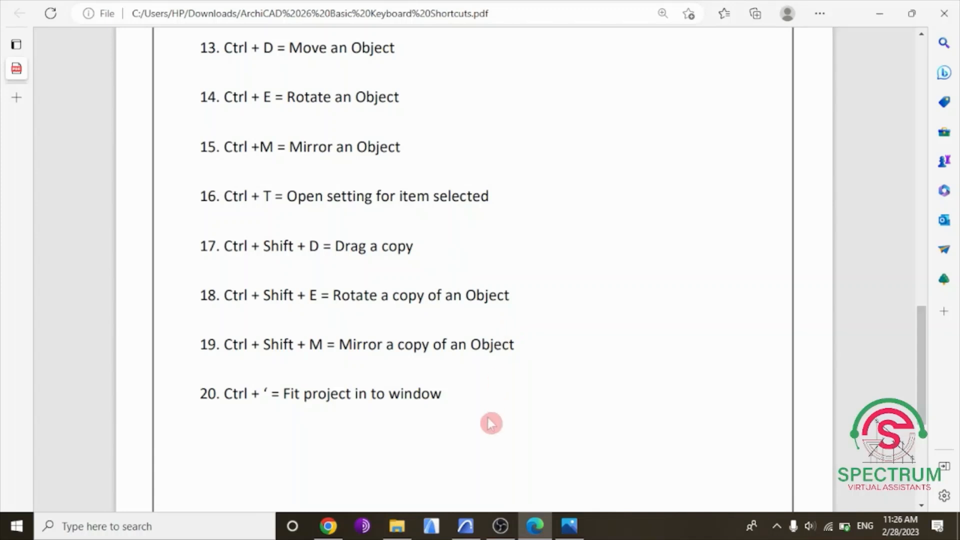
pyautogui.click(466, 526)
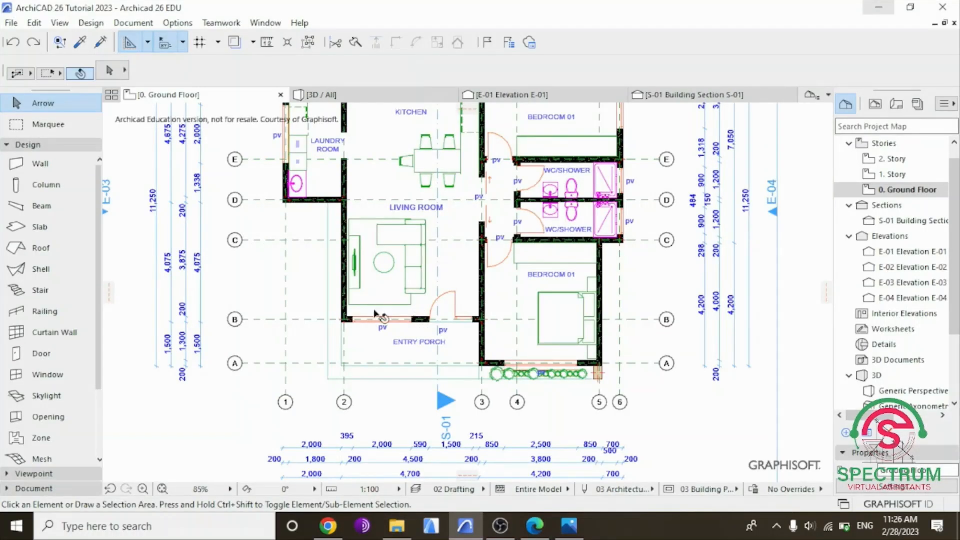
# Rotate a copy of the living room's L-shaped sofa by 180° about its backrest midpoint and move the copy horizontally toward the bedroom wall.
pyautogui.scroll(5, 405, 275)
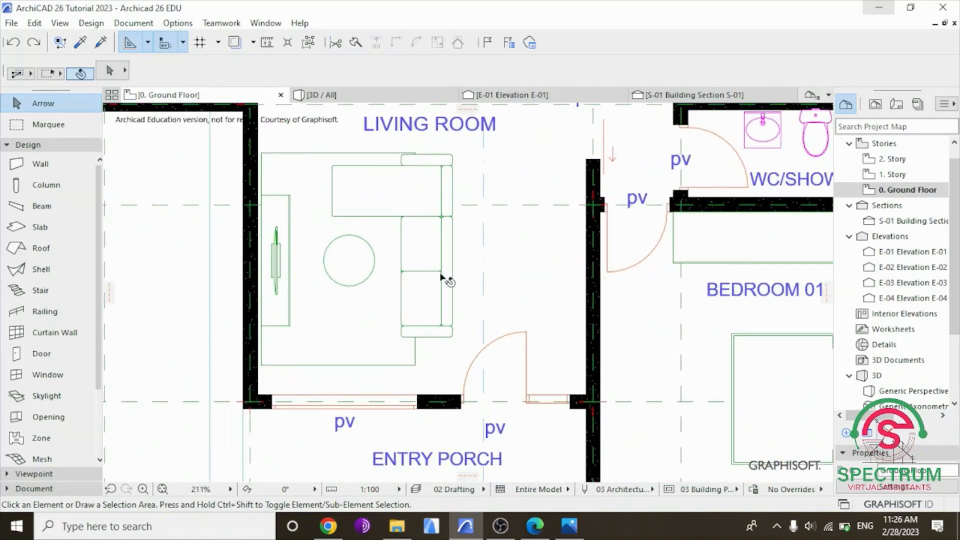
pyautogui.click(429, 254)
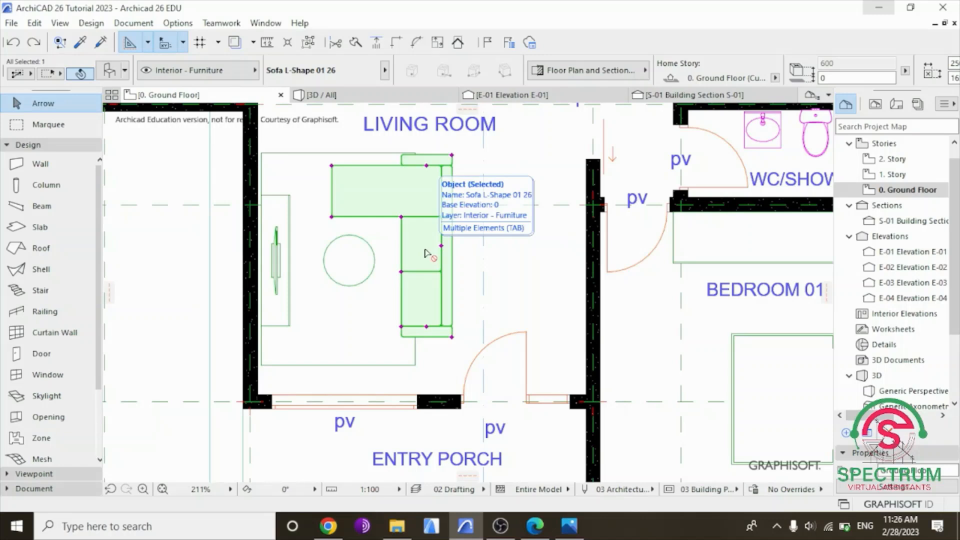
pyautogui.hotkey('ctrl', 'e')
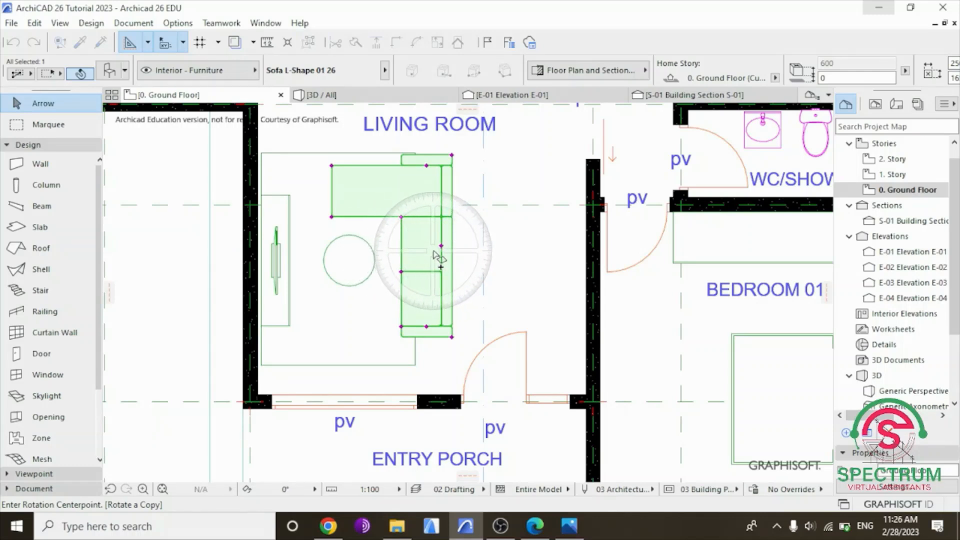
pyautogui.click(441, 246)
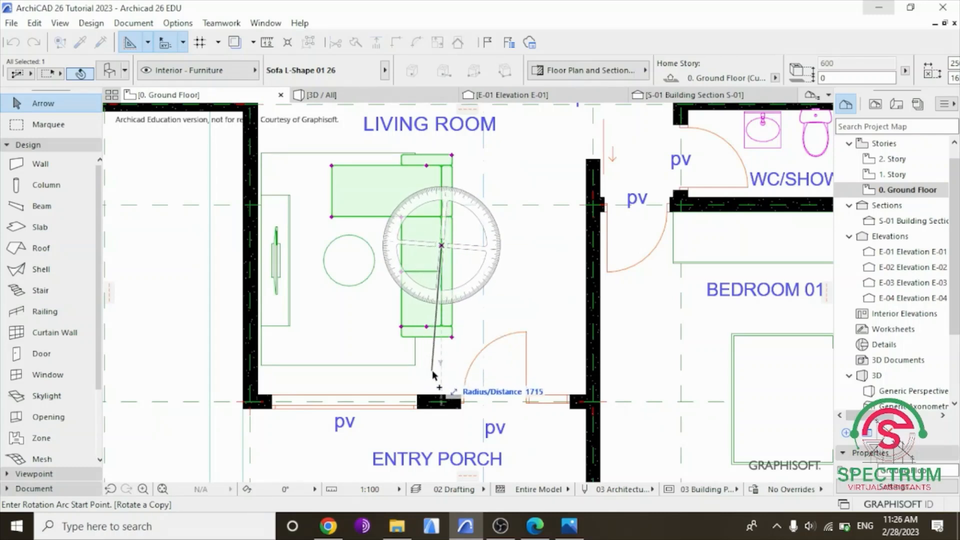
pyautogui.click(441, 375)
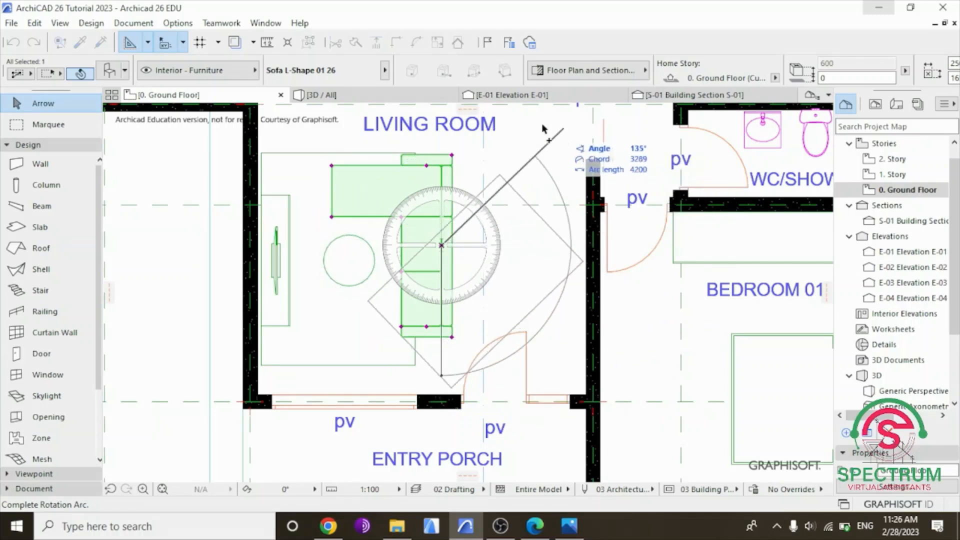
pyautogui.click(445, 132)
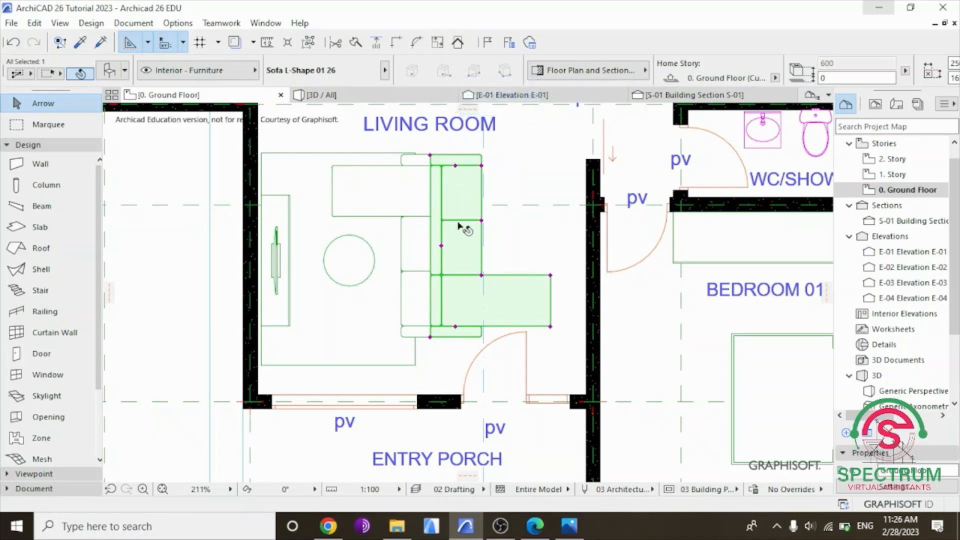
pyautogui.click(462, 241)
pyautogui.click(506, 242)
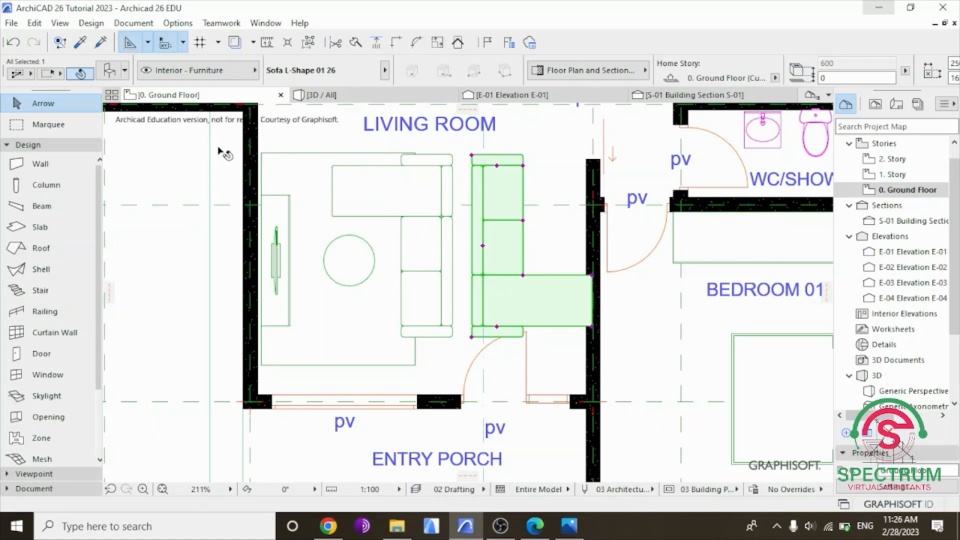
# Undo the sofa copy's move and rotation, redo the earlier object change that was also undone, and leave nothing selected.
pyautogui.click(14, 43)
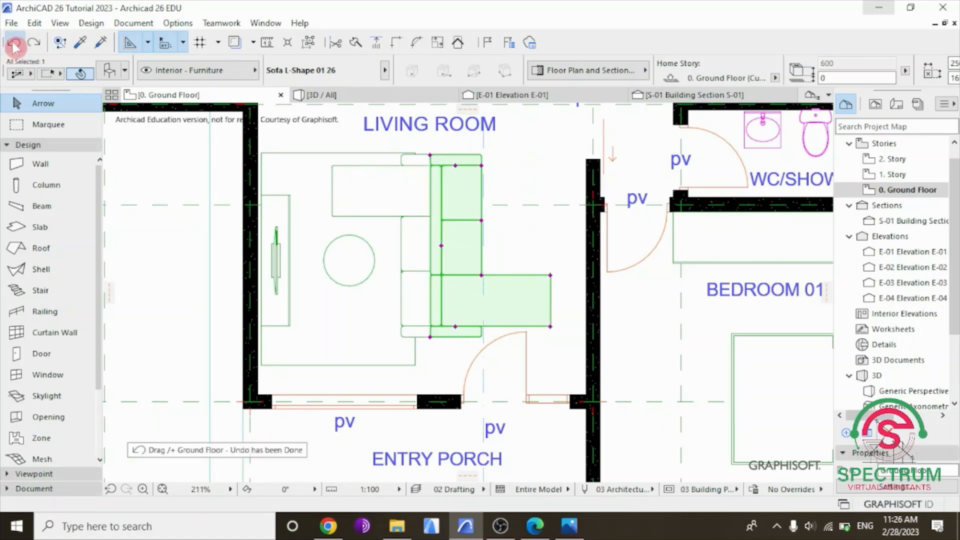
pyautogui.click(14, 43)
pyautogui.click(14, 43)
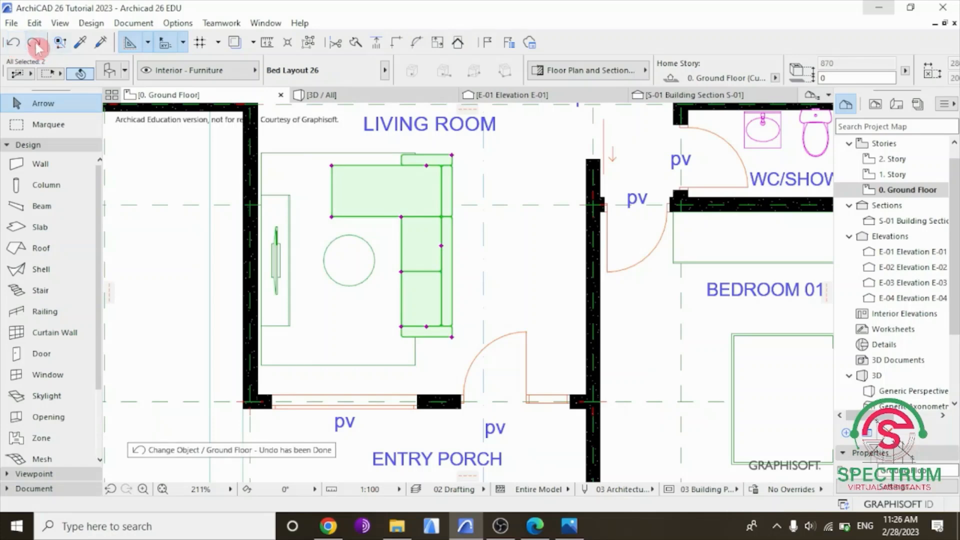
pyautogui.click(182, 279)
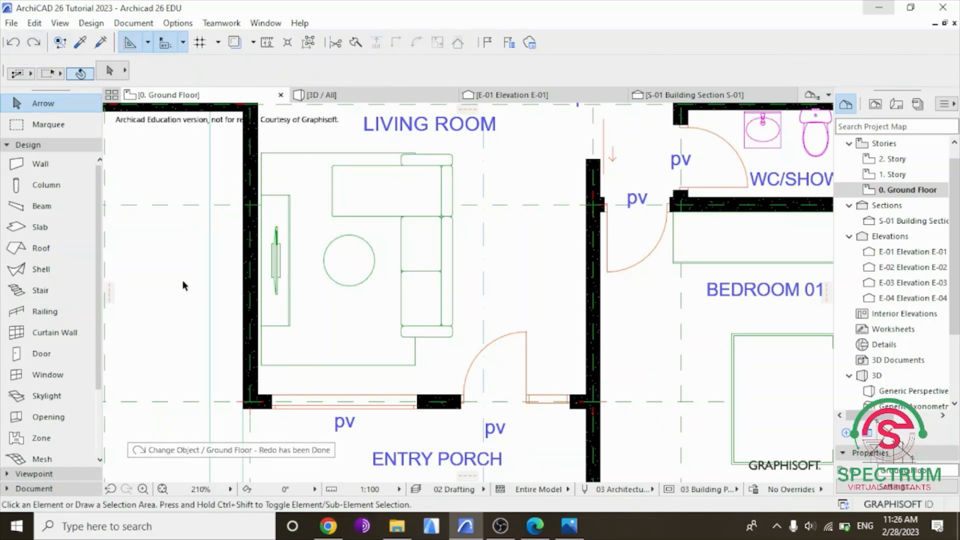
# Highlight the "Mirror a copy of an Object" entry in the PDF list, clear the highlight, and switch to Archicad.
pyautogui.scroll(-2, 182, 280)
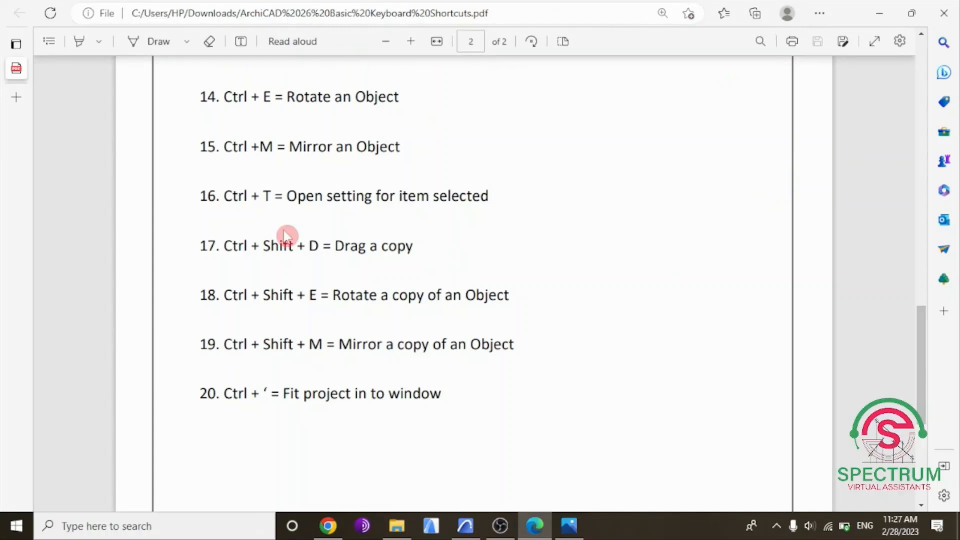
pyautogui.moveTo(198, 344); pyautogui.dragTo(515, 346)
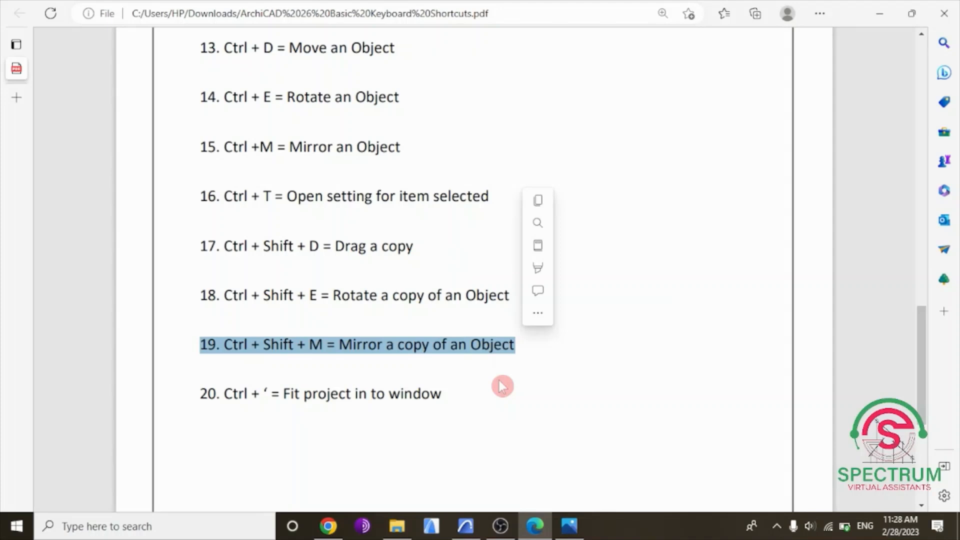
pyautogui.click(484, 402)
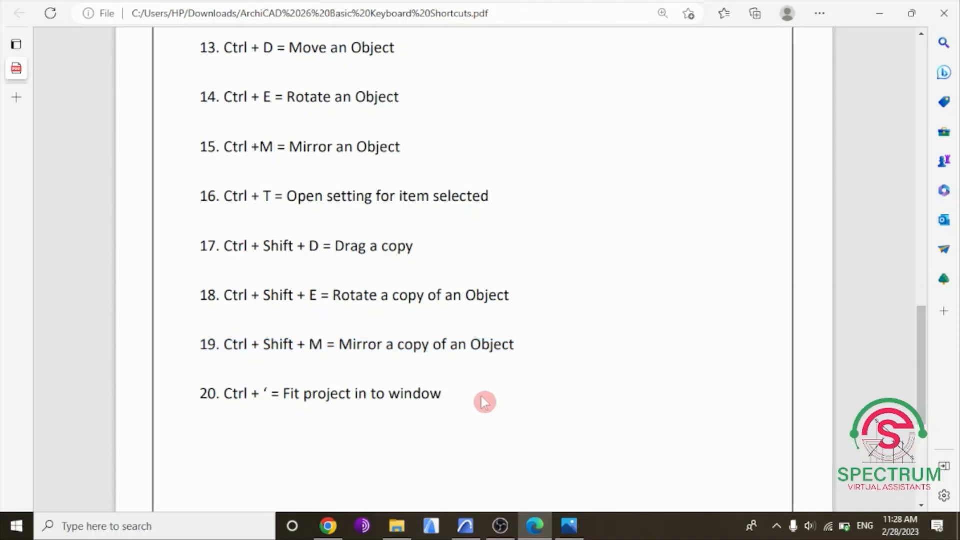
pyautogui.click(470, 533)
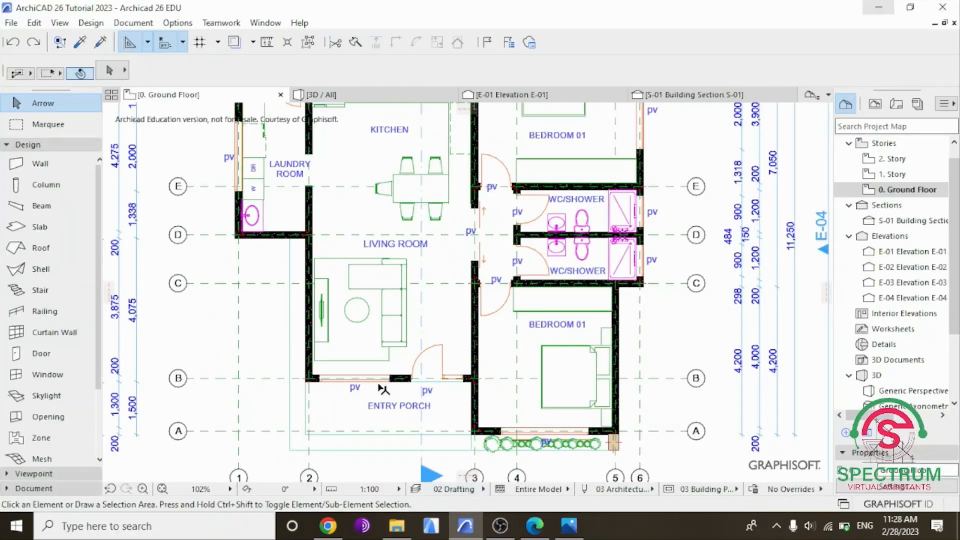
# Delete the washbasin and toilet from the lower WC/shower room, next to Bedroom 01.
pyautogui.scroll(-1, 378, 392)
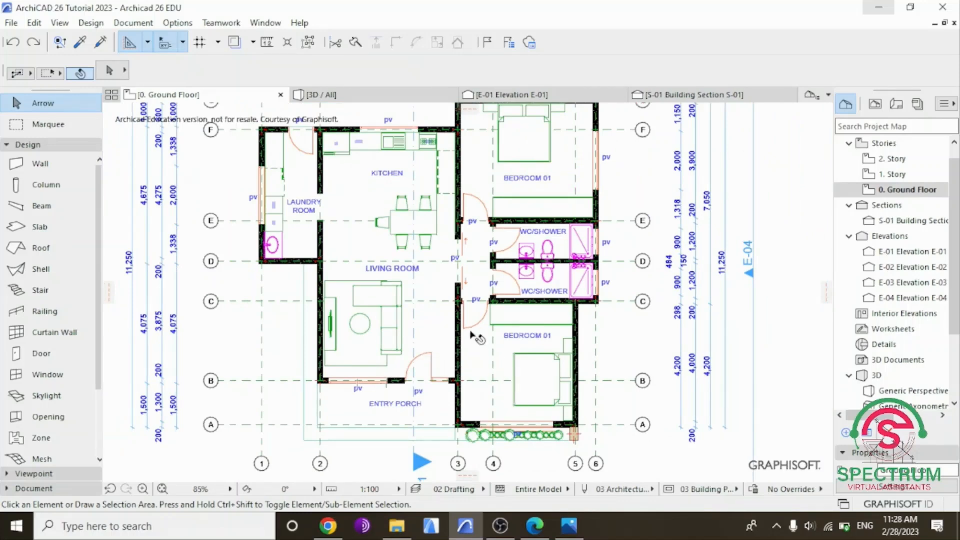
pyautogui.scroll(3, 473, 336)
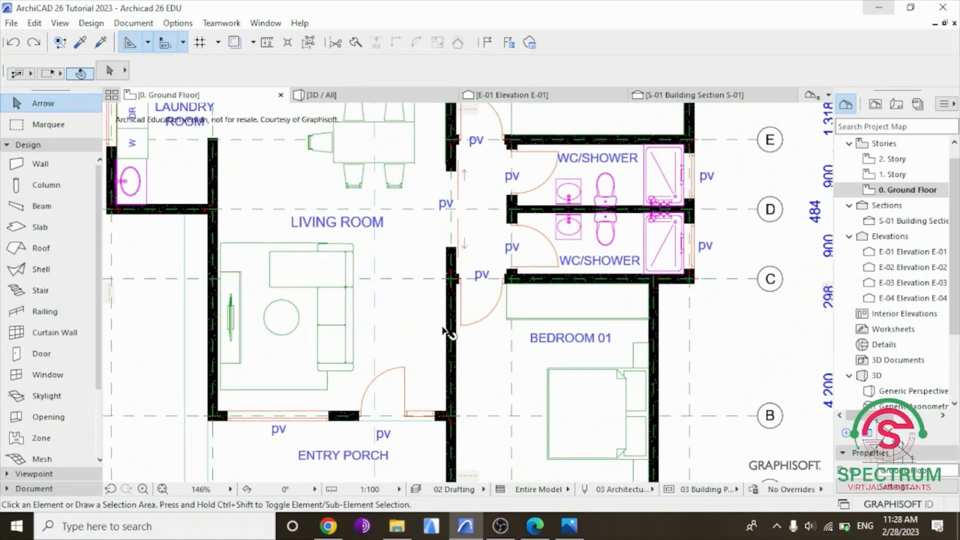
pyautogui.click(569, 228)
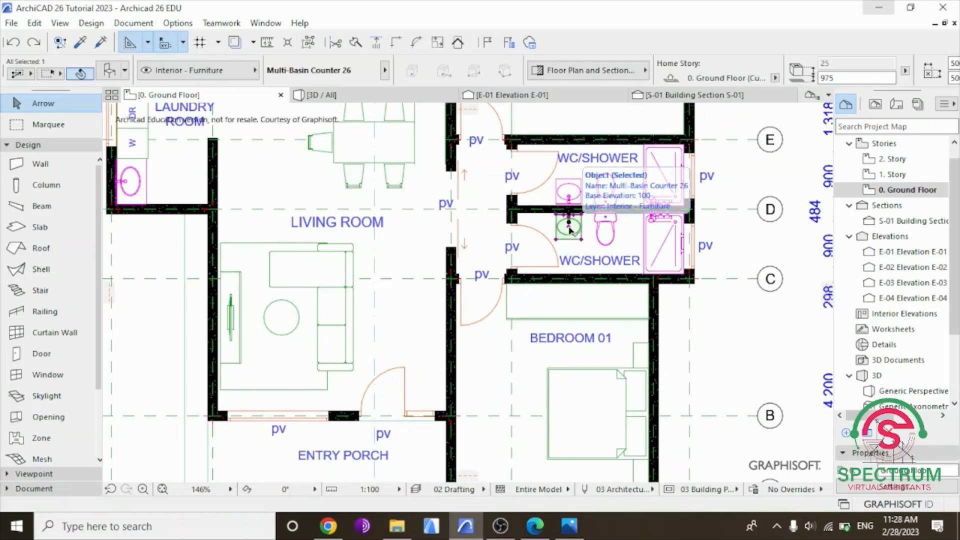
pyautogui.press('Delete')
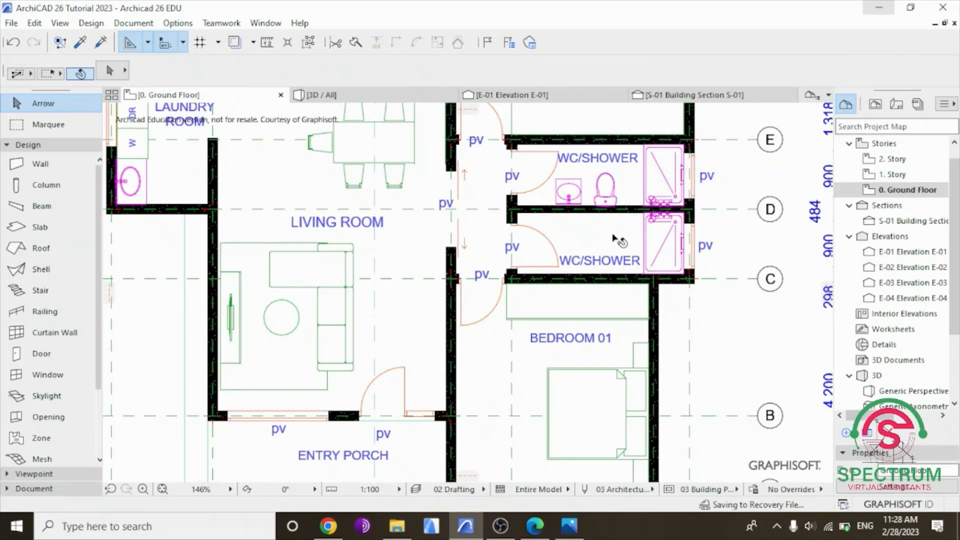
# Mirror a copy of the upper WC/shower's washbasin and toilet across the dividing wall into the lower room, leaving nothing selected.
pyautogui.scroll(3, 599, 220)
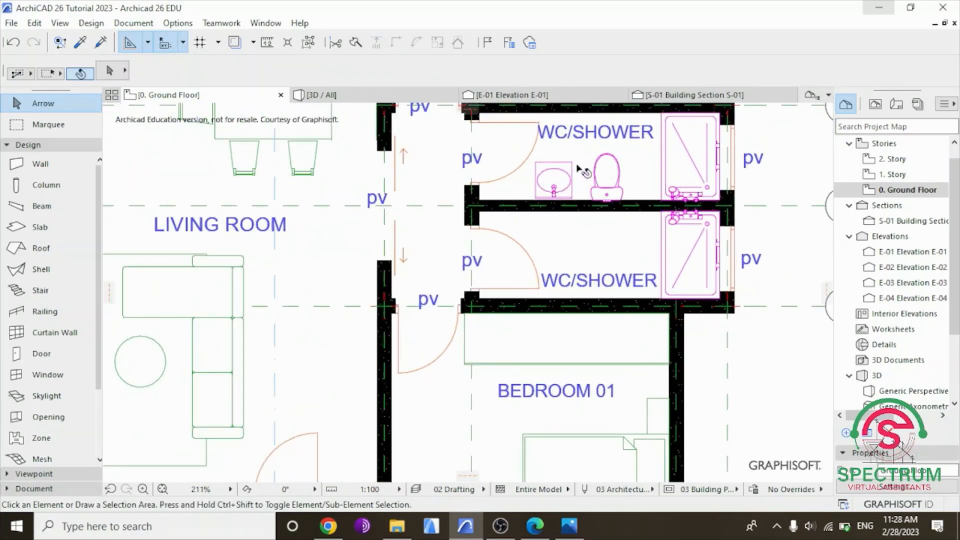
pyautogui.click(553, 187)
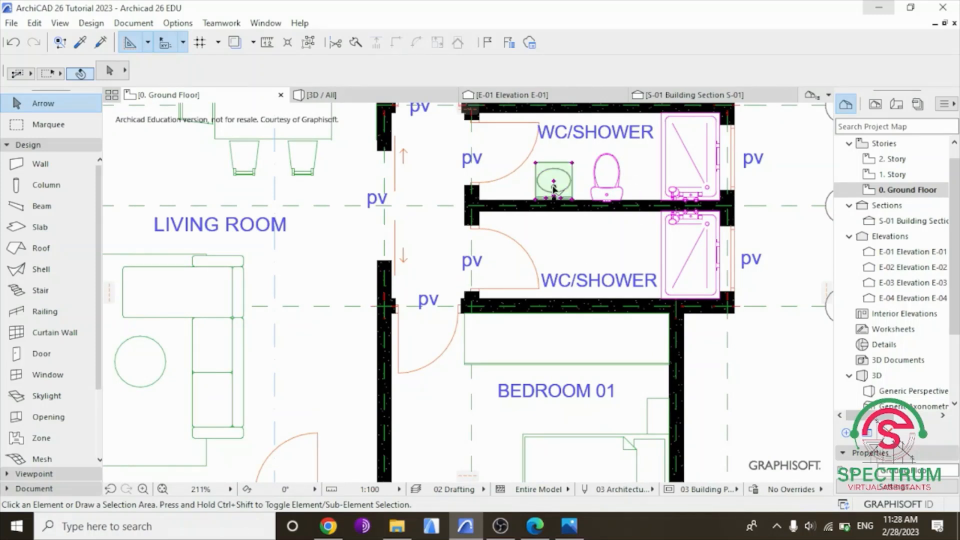
pyautogui.keyDown('shift'); pyautogui.click(607, 197); pyautogui.keyUp('shift')
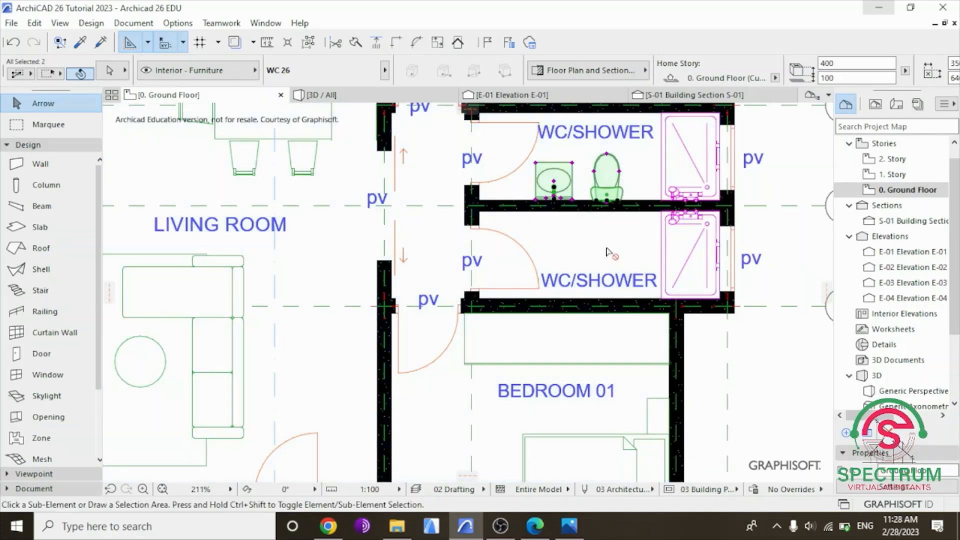
pyautogui.hotkey('ctrl', 'shift', 'm')
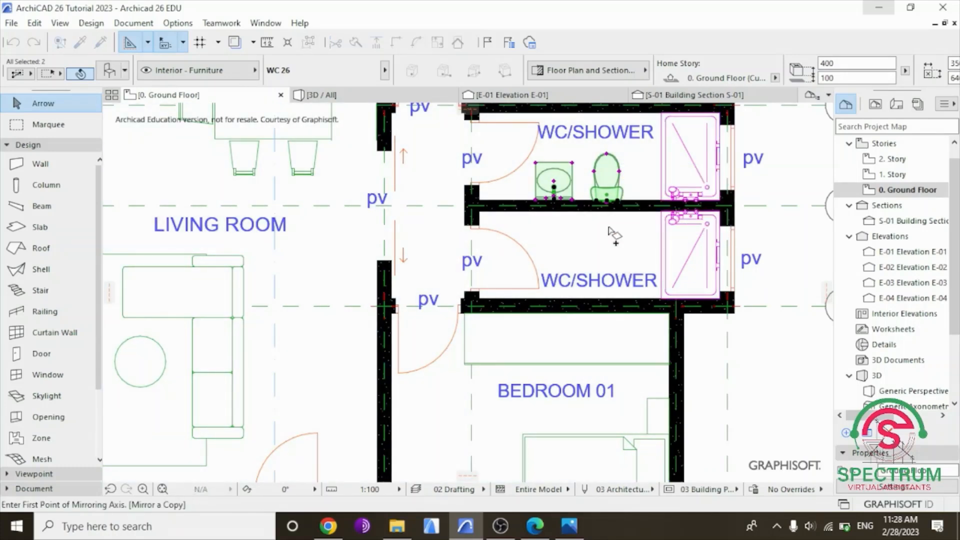
pyautogui.click(580, 205)
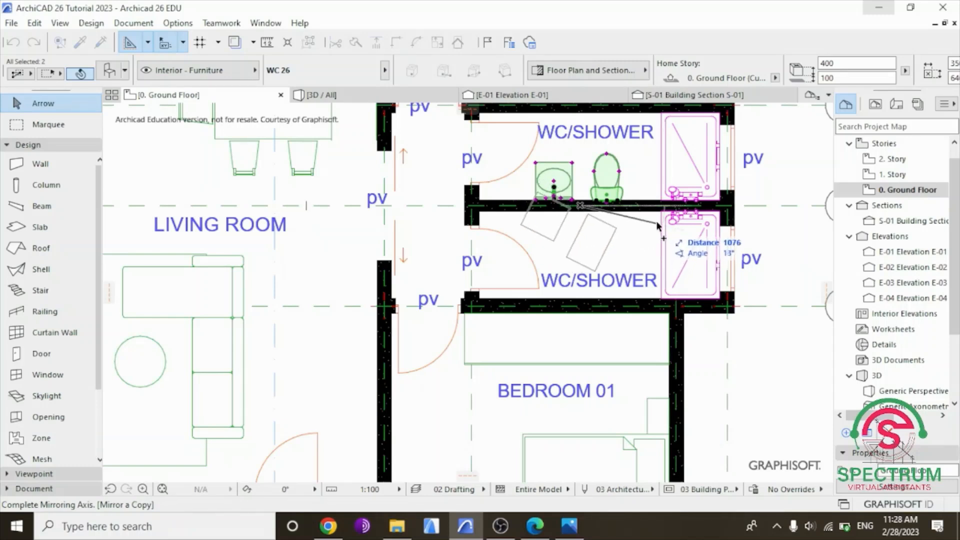
pyautogui.click(555, 209)
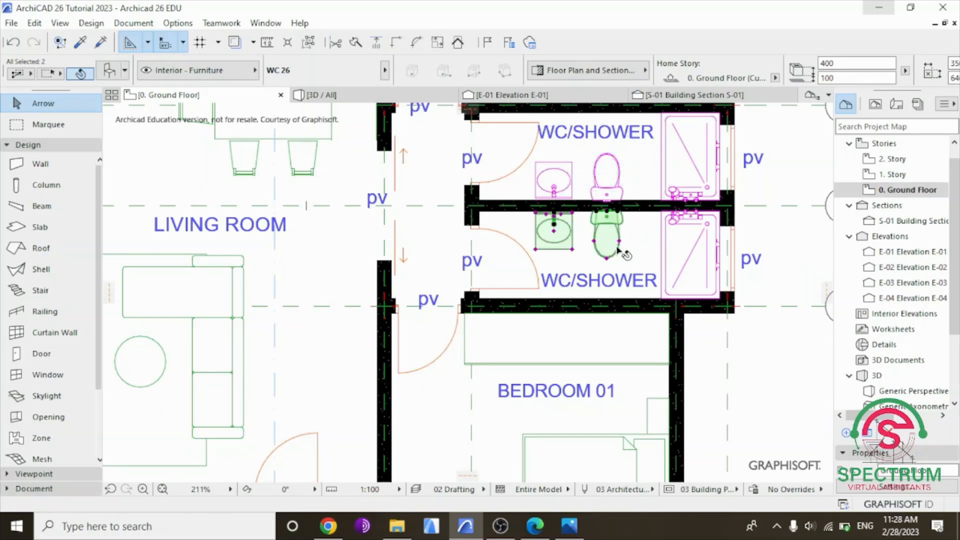
pyautogui.click(631, 248)
pyautogui.click(747, 378)
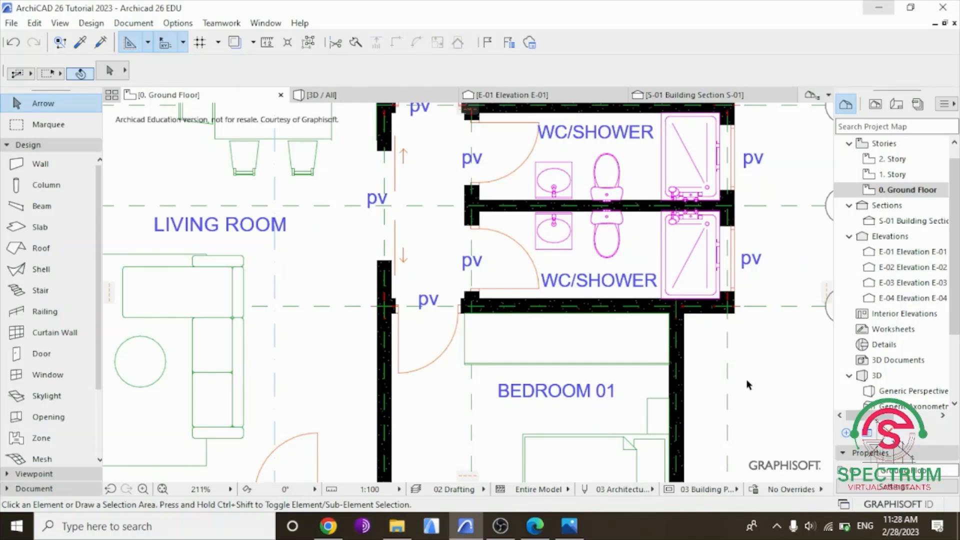
# Highlight the "Fit project in to window" entry in the PDF list, clear the highlight, and switch to Archicad.
pyautogui.scroll(-5, 747, 379)
pyautogui.scroll(2, 804, 290)
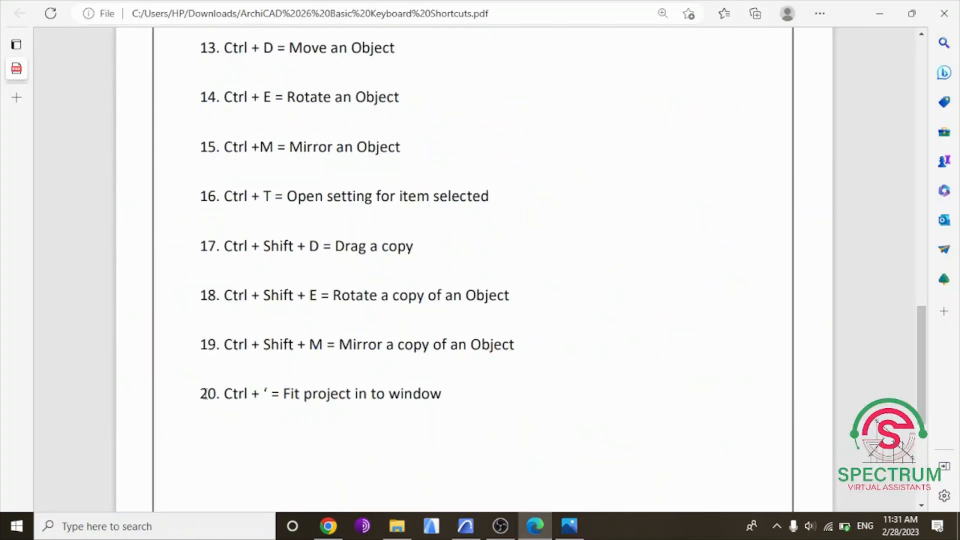
pyautogui.moveTo(200, 393); pyautogui.dragTo(454, 398)
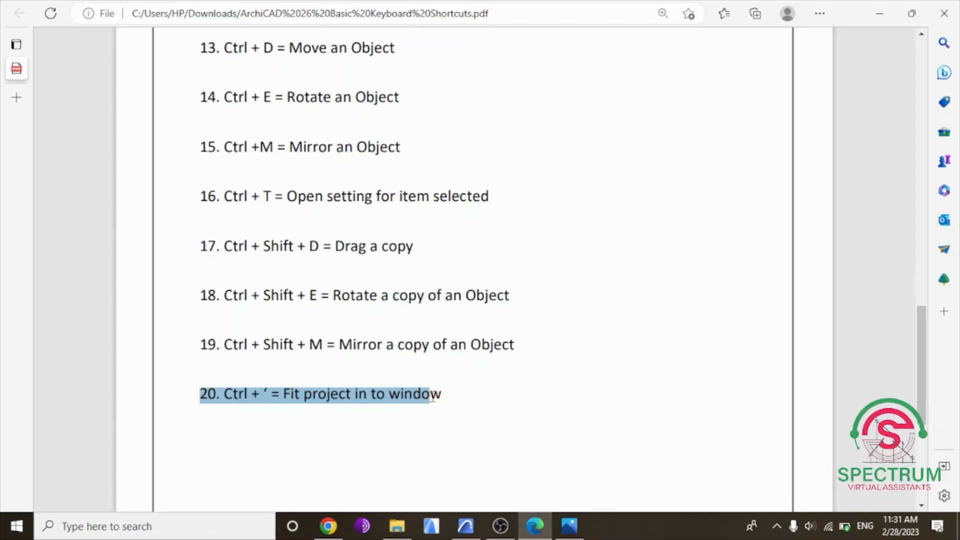
pyautogui.click(442, 427)
pyautogui.click(465, 526)
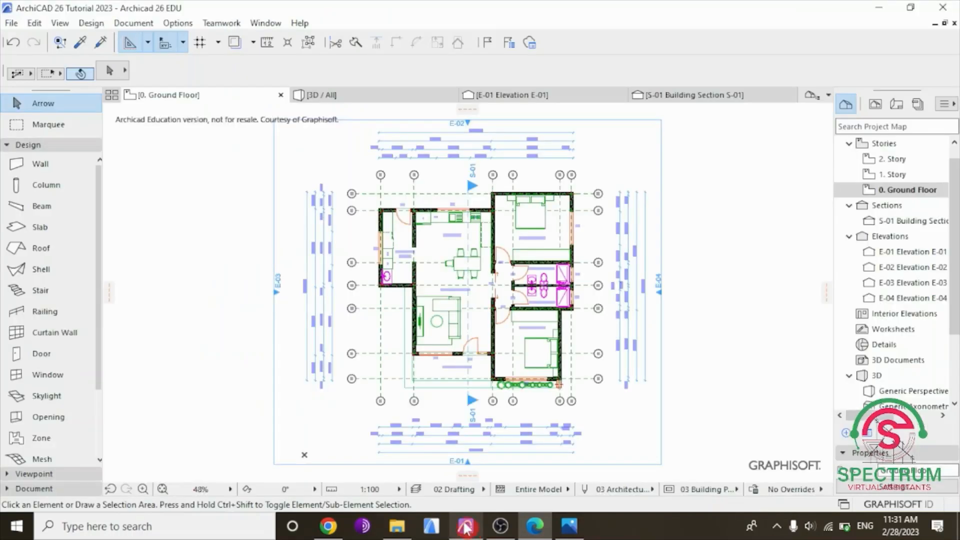
# Zoom far out from the ground floor plan and fit the whole project in the window.
pyautogui.scroll(-5, 424, 271)
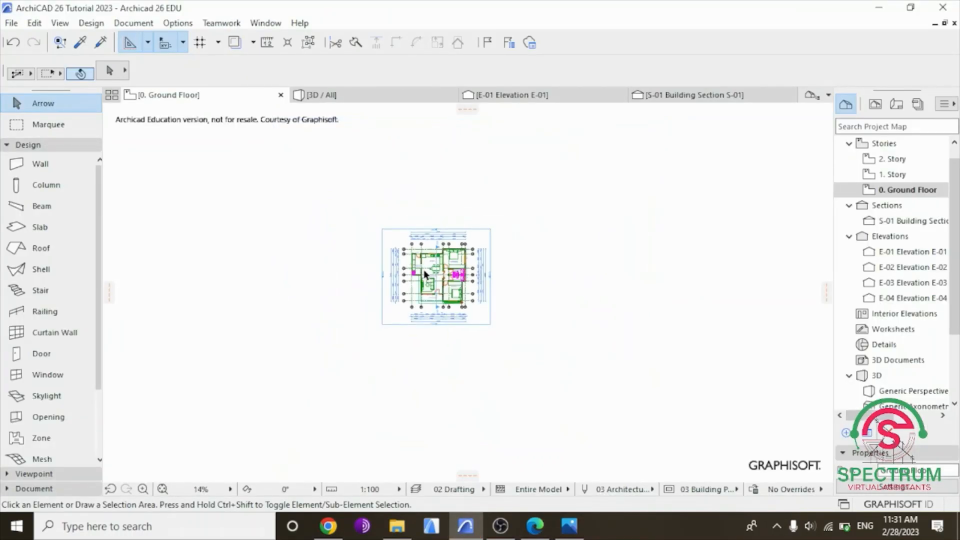
pyautogui.scroll(5, 427, 262)
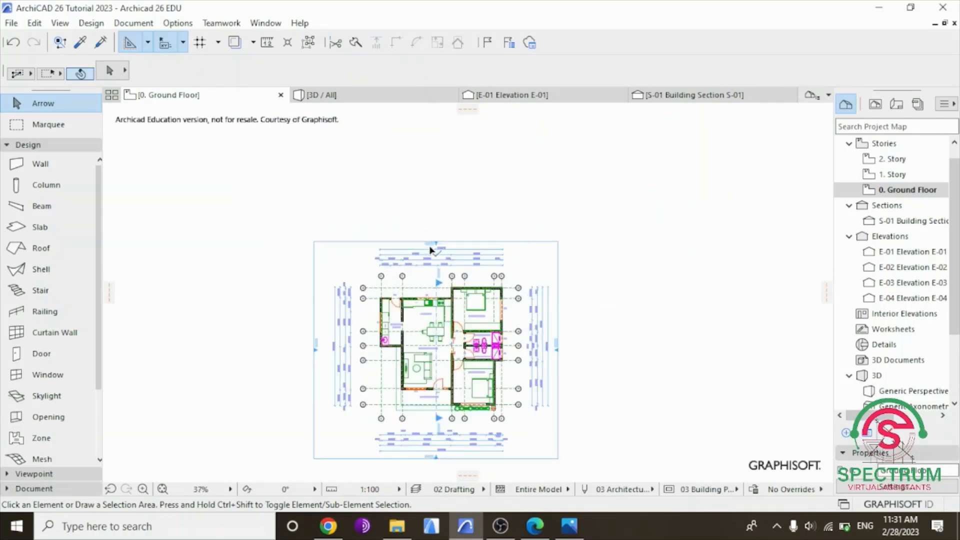
pyautogui.scroll(-4, 431, 250)
pyautogui.scroll(-2, 430, 257)
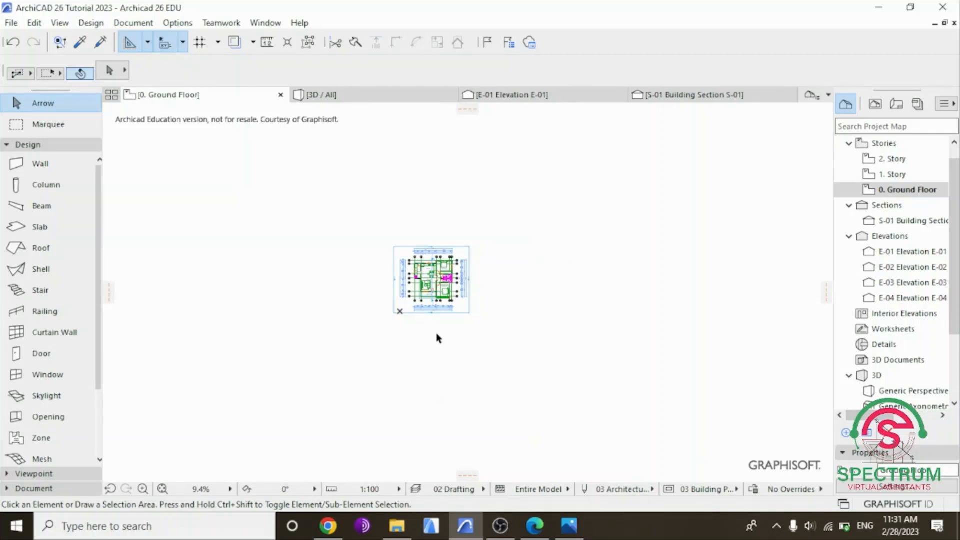
pyautogui.hotkey('ctrl', "'")
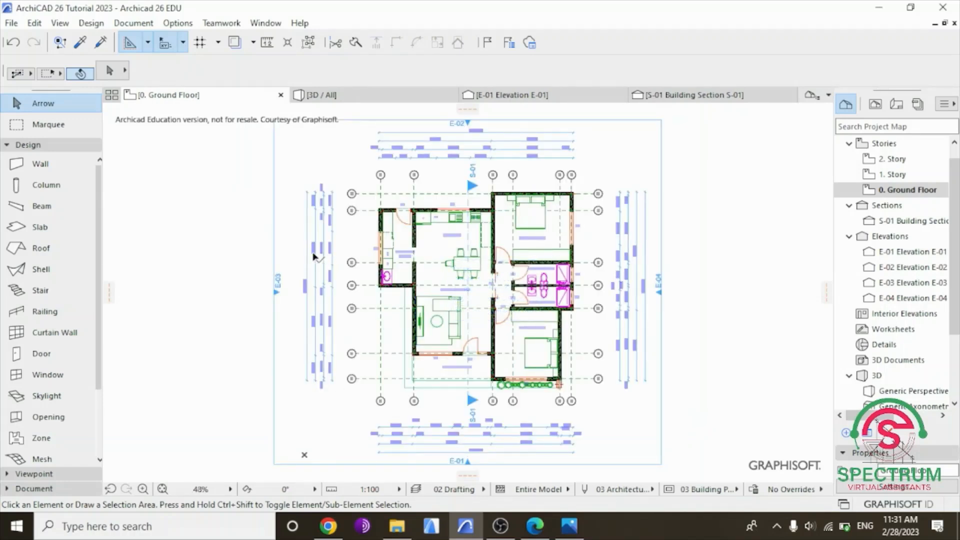
# Open the 3D view and examine the house's exterior from the side and front by orbiting and zooming.
pyautogui.click(360, 95)
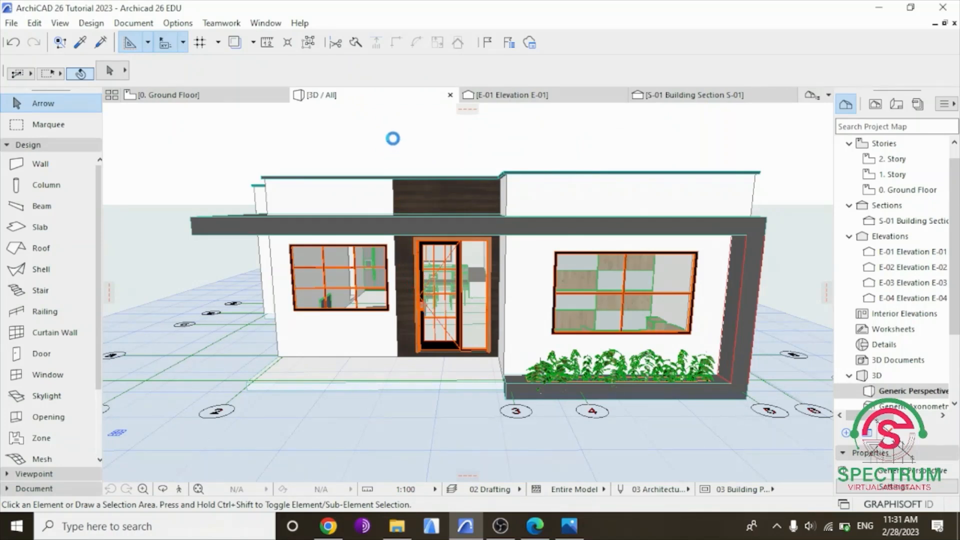
pyautogui.scroll(-8, 438, 355)
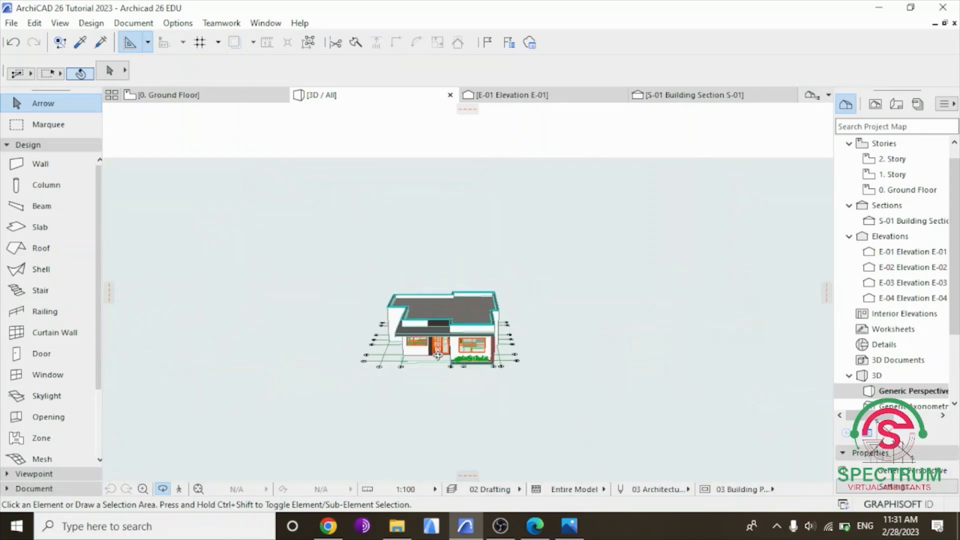
pyautogui.scroll(-3, 438, 355)
pyautogui.moveTo(424, 376); pyautogui.dragTo(607, 347)
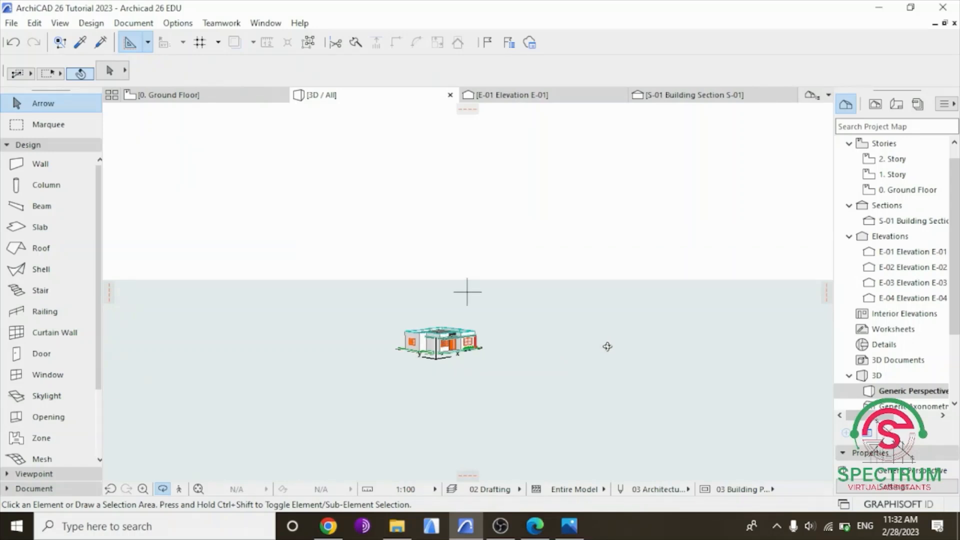
pyautogui.scroll(5, 607, 346)
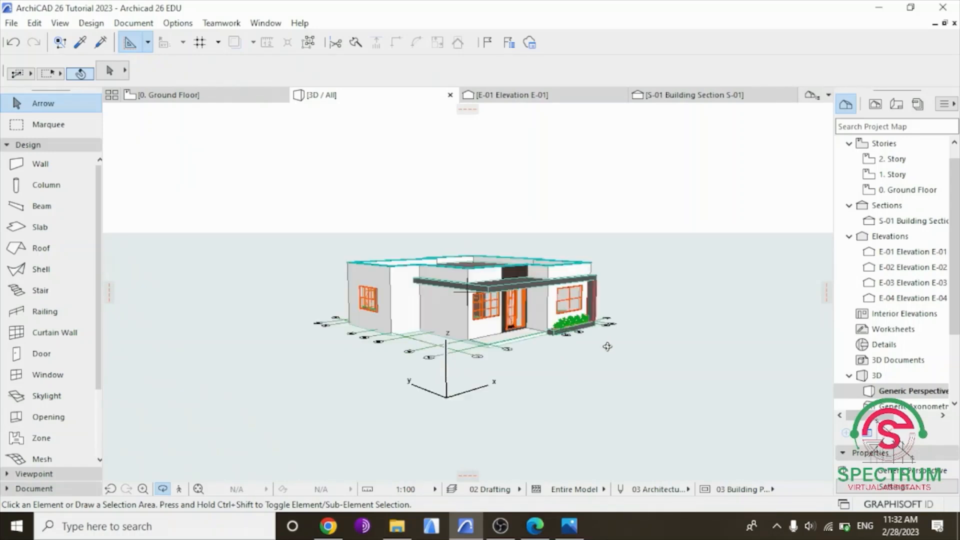
pyautogui.scroll(8, 450, 310)
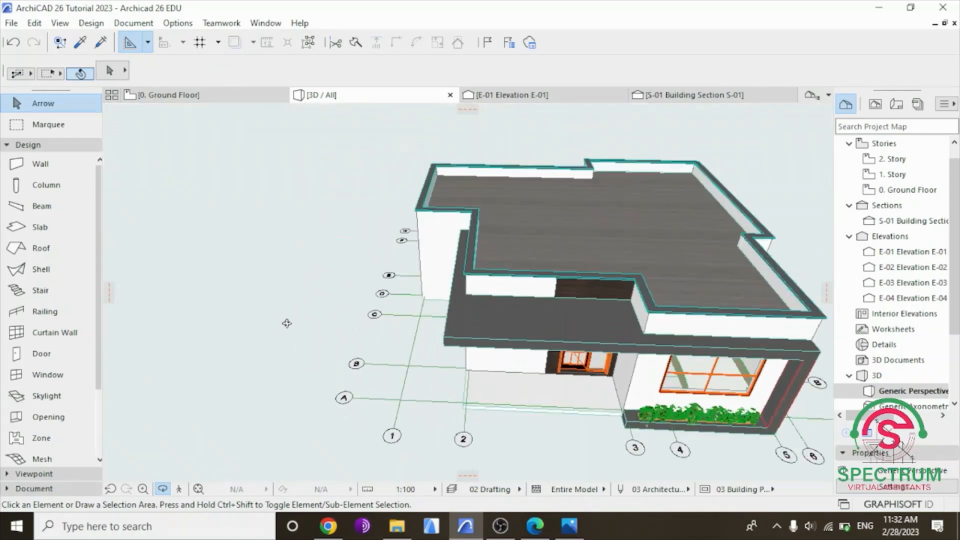
pyautogui.moveTo(286, 323); pyautogui.dragTo(585, 363)
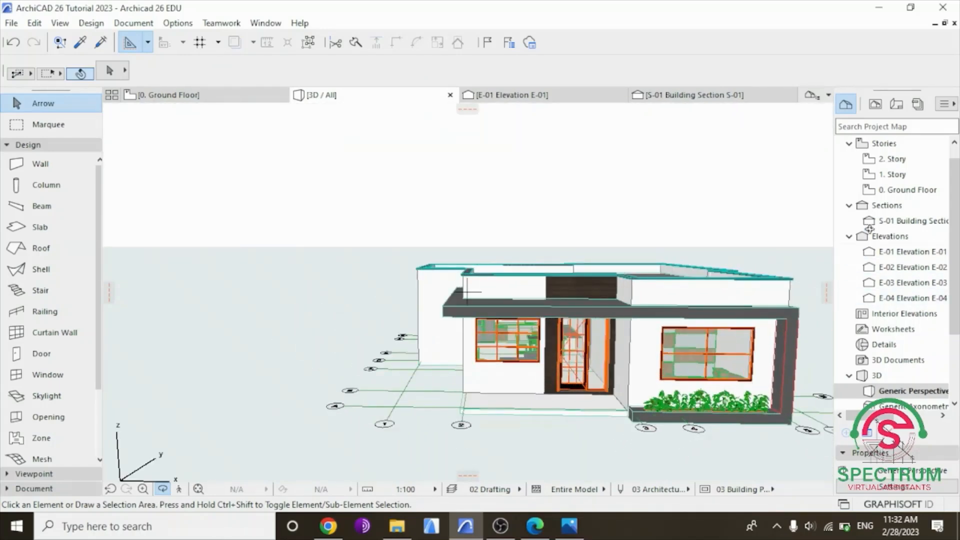
# Return to the 0. Ground Floor plan and view the whole drawing.
pyautogui.doubleClick(902, 192)
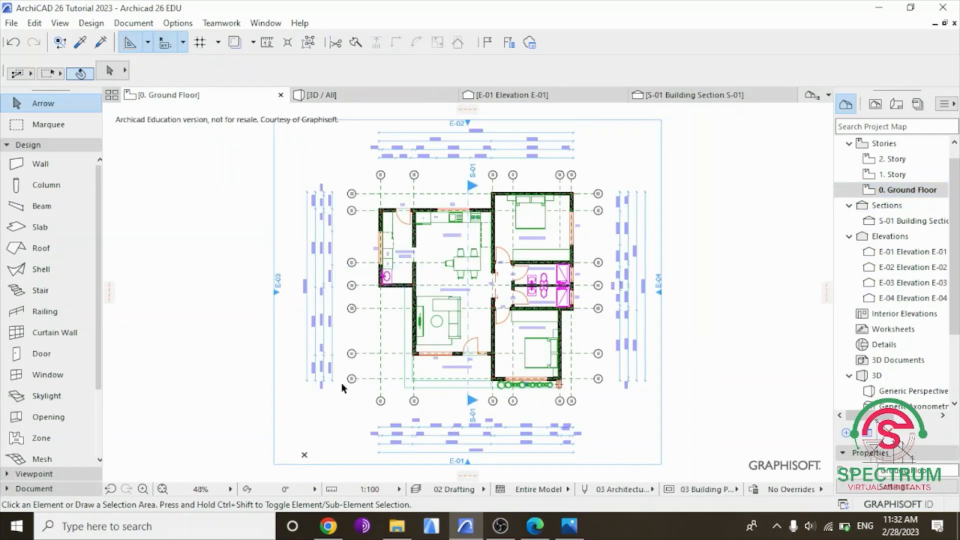
pyautogui.scroll(-2, 343, 388)
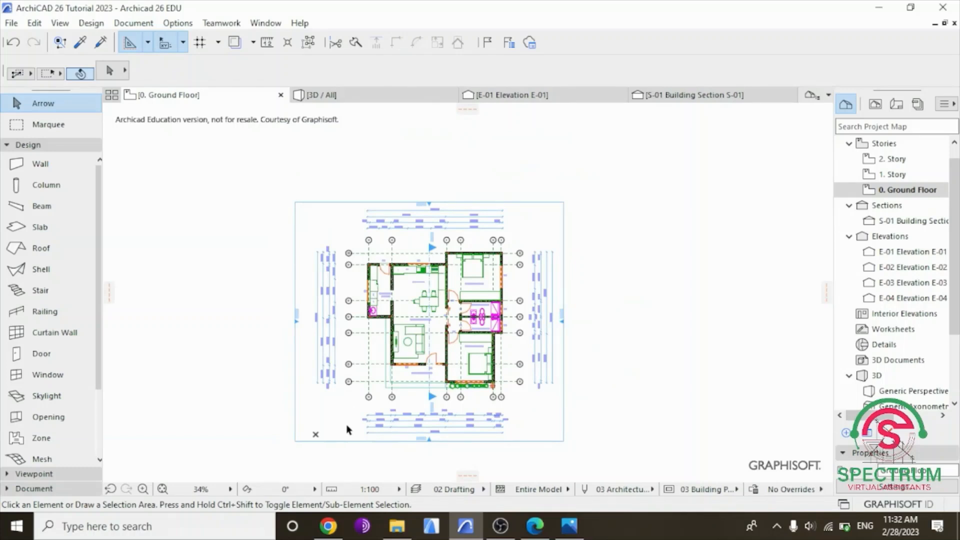
pyautogui.scroll(1, 347, 452)
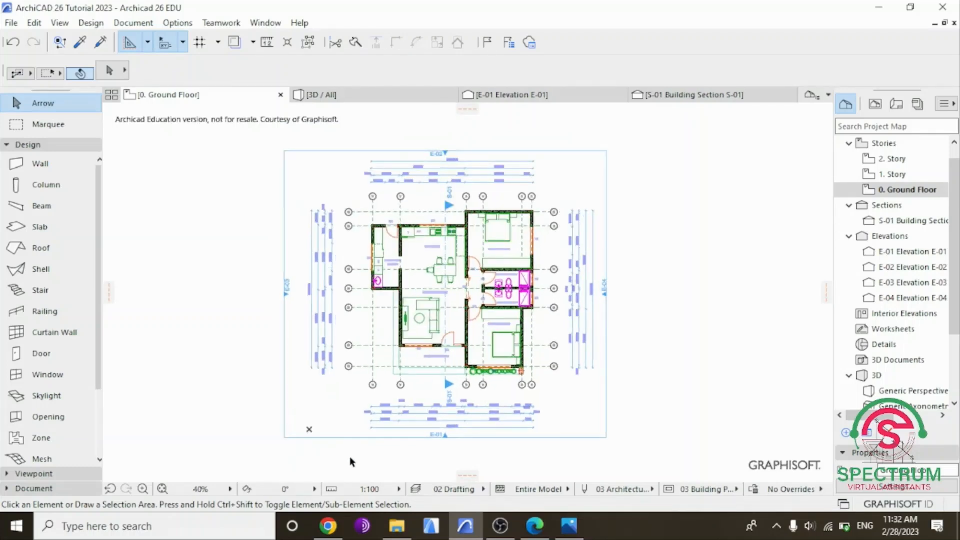